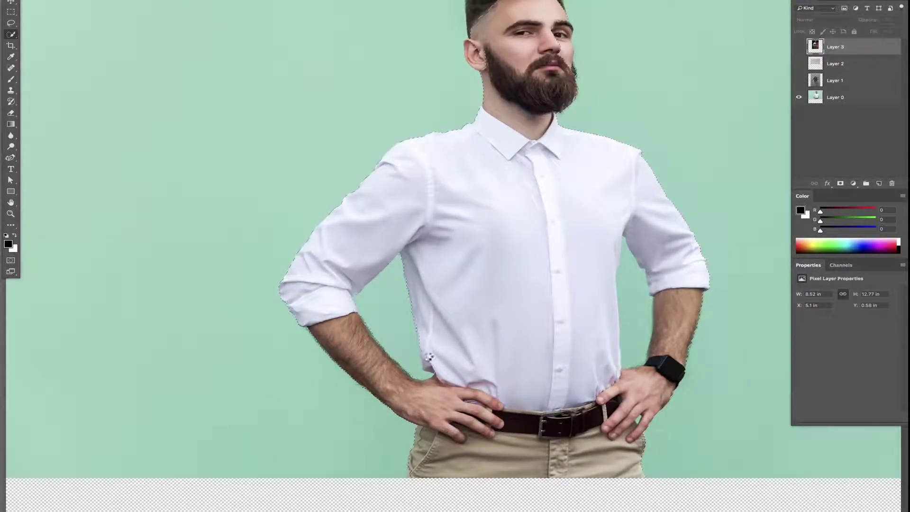
# Scroll the view to inspect the cut-out man on his transparent background
pyautogui.scroll(3, 453, 256)
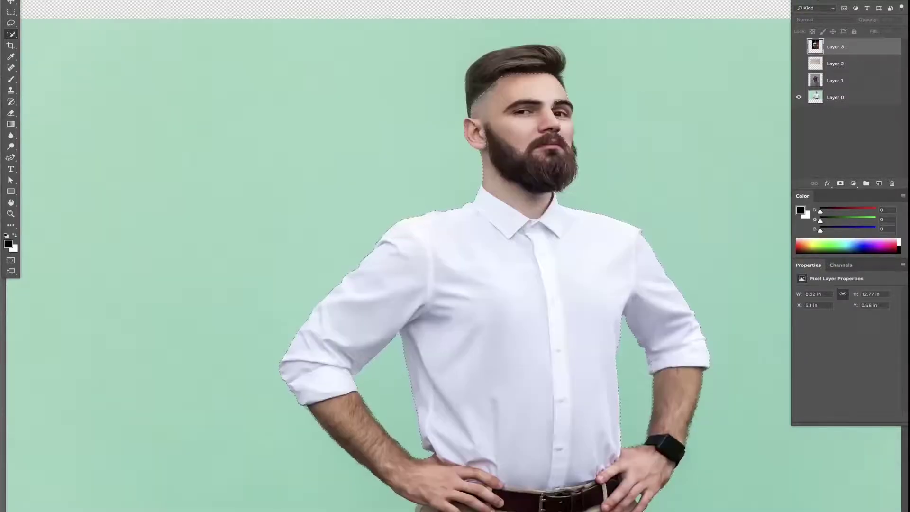
pyautogui.scroll(-2, 453, 256)
pyautogui.scroll(-3, 453, 256)
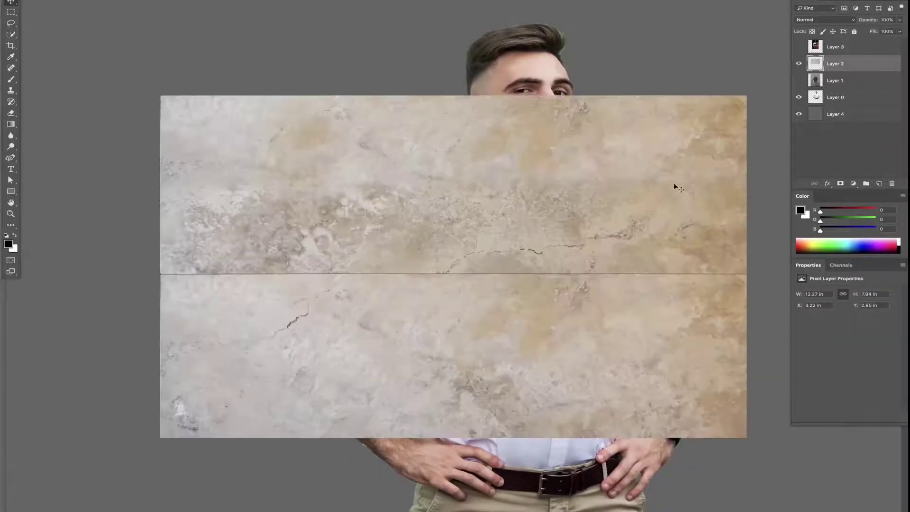
# Heal away the horizontal seam running across the stone-wall texture
pyautogui.moveTo(162, 274); pyautogui.dragTo(744, 274)
pyautogui.moveTo(602, 273); pyautogui.dragTo(732, 272)
pyautogui.moveTo(372, 280); pyautogui.dragTo(406, 265)
pyautogui.moveTo(199, 258); pyautogui.dragTo(282, 246)
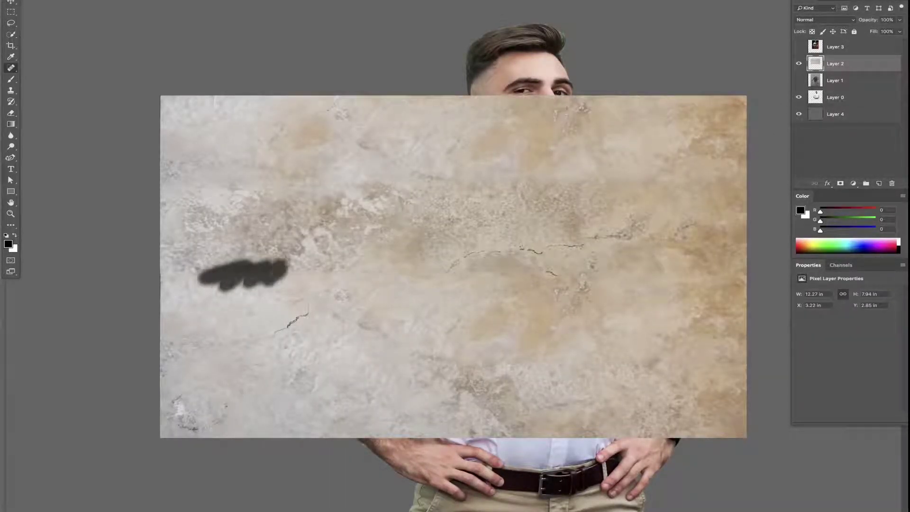
pyautogui.moveTo(311, 298); pyautogui.dragTo(365, 257)
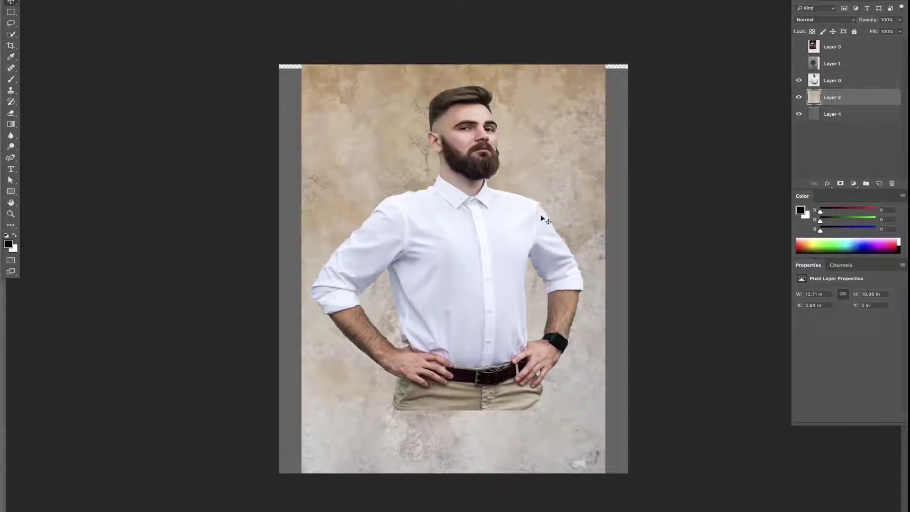
# Commit the resized texture and set its blend mode to Multiply
pyautogui.press('Return')
pyautogui.click(825, 19)
pyautogui.click(813, 71)
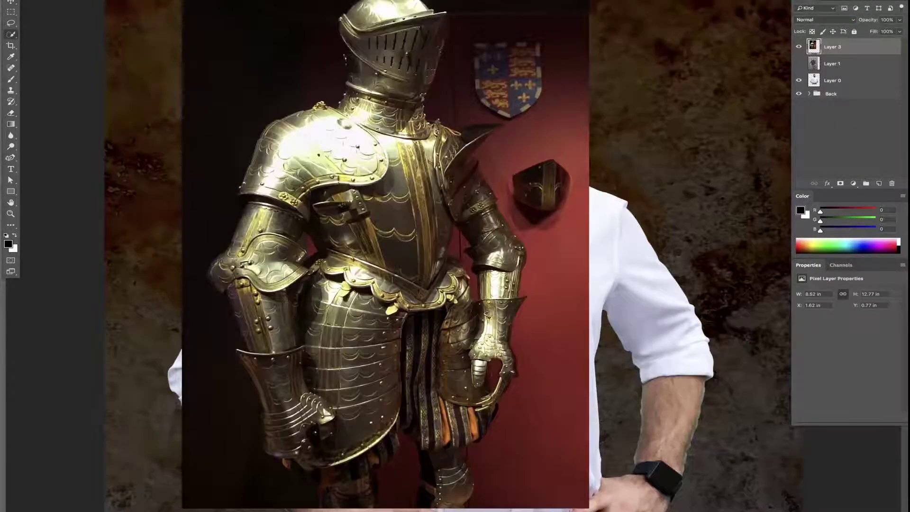
# Lasso-select the golden armor, copy it to Layer 5, and hide the original Layer 3
pyautogui.scroll(3, 384, 256)
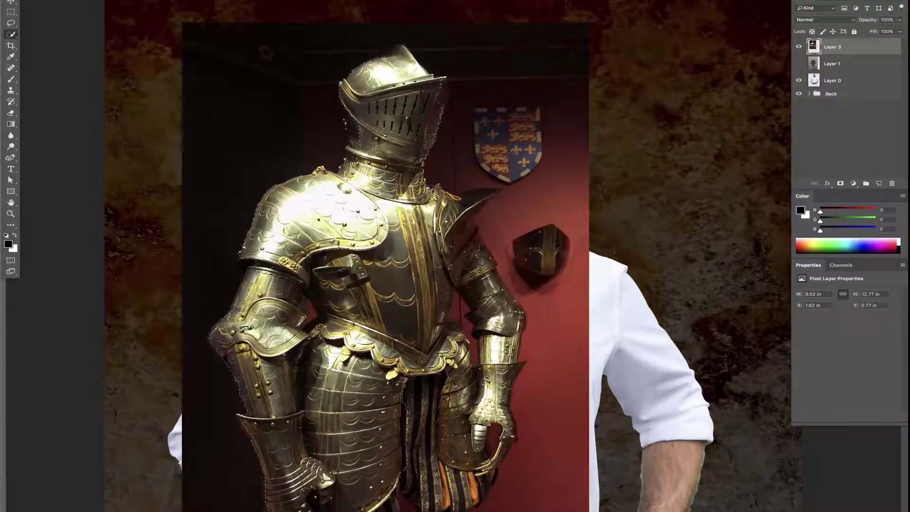
pyautogui.scroll(-4, 385, 256)
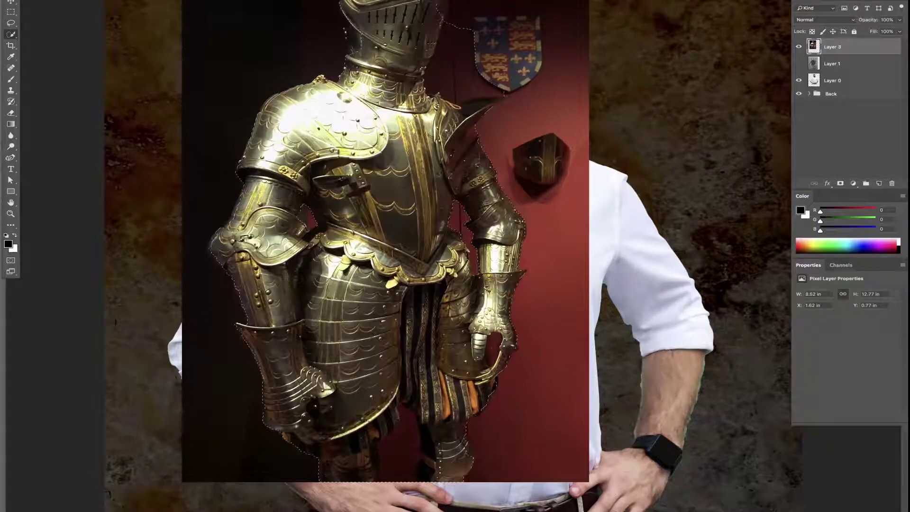
pyautogui.press('l')
pyautogui.scroll(2, 434, 189)
pyautogui.scroll(2, 433, 189)
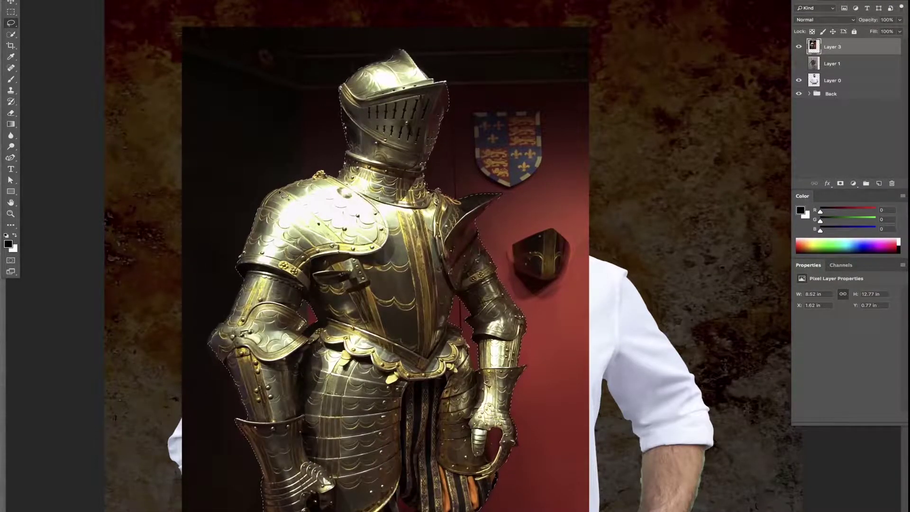
pyautogui.scroll(-2, 285, 196)
pyautogui.scroll(-2, 508, 317)
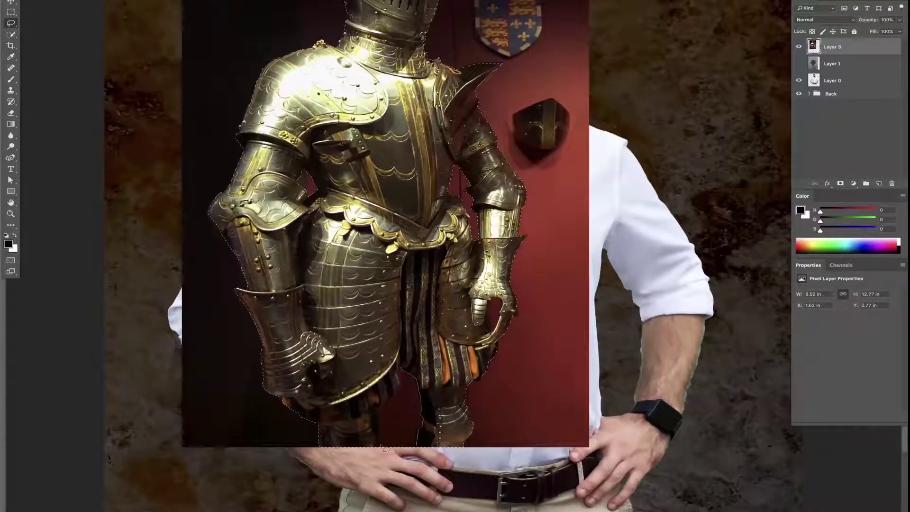
pyautogui.scroll(3, 593, 221)
pyautogui.hotkey('ctrl', 'j')
pyautogui.click(798, 63)
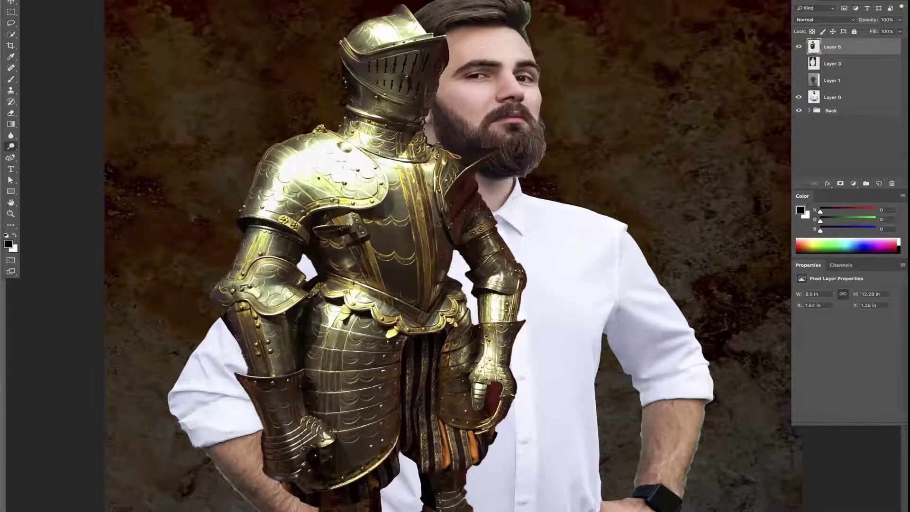
# Apply a Curves adjustment to the armor layer to rework its tones
pyautogui.hotkey('ctrl', 'm')
pyautogui.moveTo(800, 303); pyautogui.dragTo(799, 288)
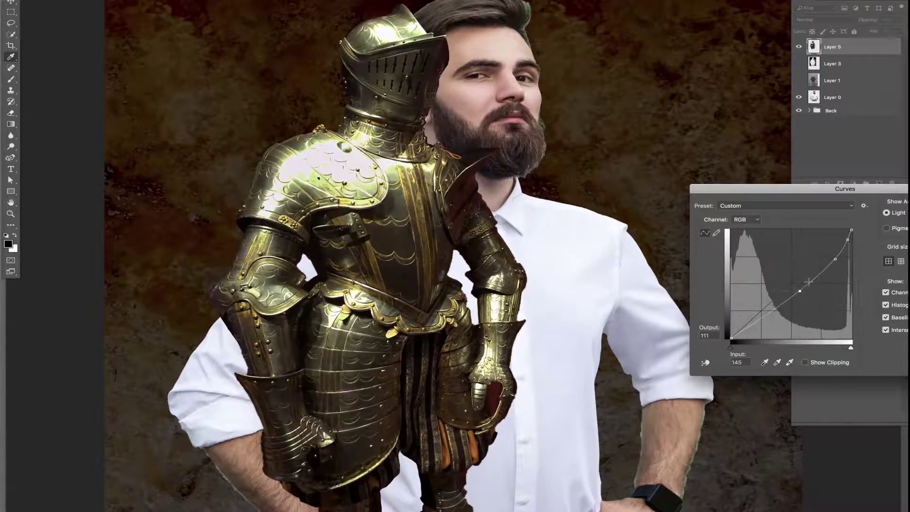
pyautogui.press('Return')
# Choose a soft round brush preset
pyautogui.press('b')
pyautogui.rightClick(417, 220)
pyautogui.rightClick(404, 168)
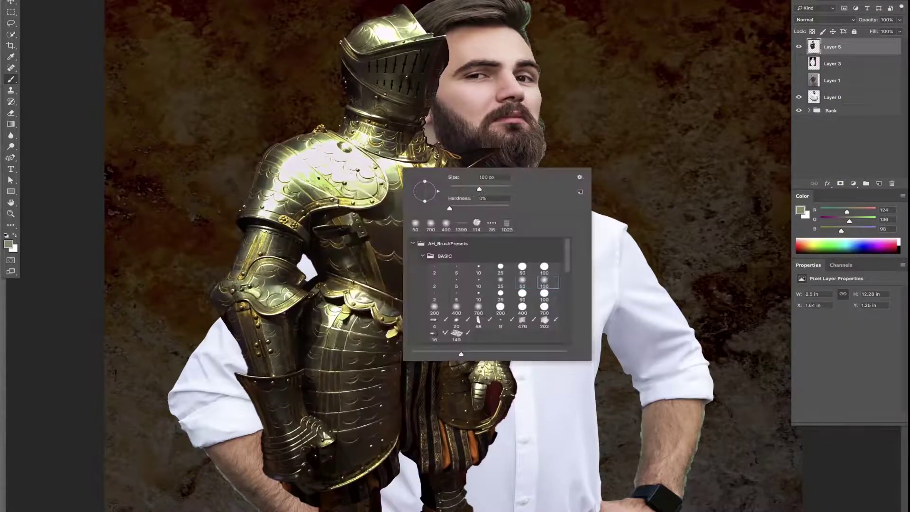
pyautogui.press('Return')
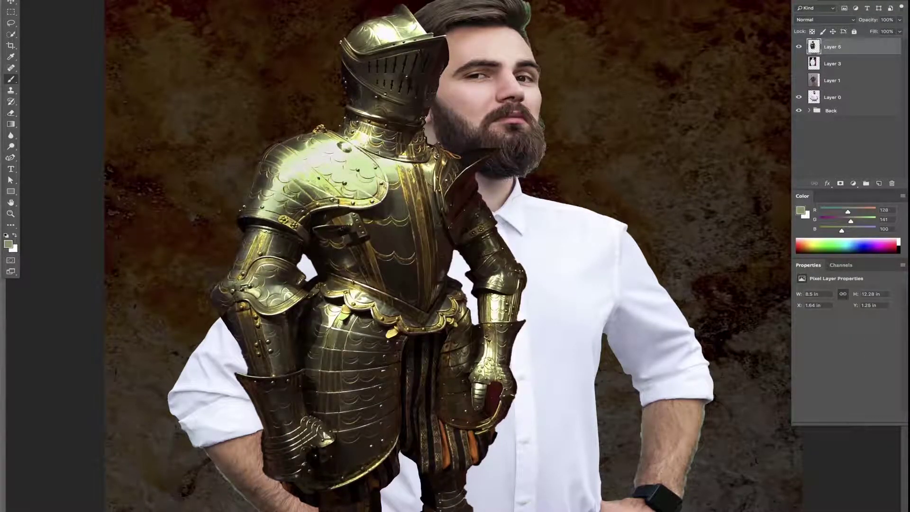
# Dodge the highlights on the armor's torso, arms, legs and breastplate
pyautogui.press('o')
pyautogui.moveTo(363, 287)
pyautogui.mouseDown()
pyautogui.moveTo(374, 256)
pyautogui.moveTo(271, 270)
pyautogui.mouseUp()
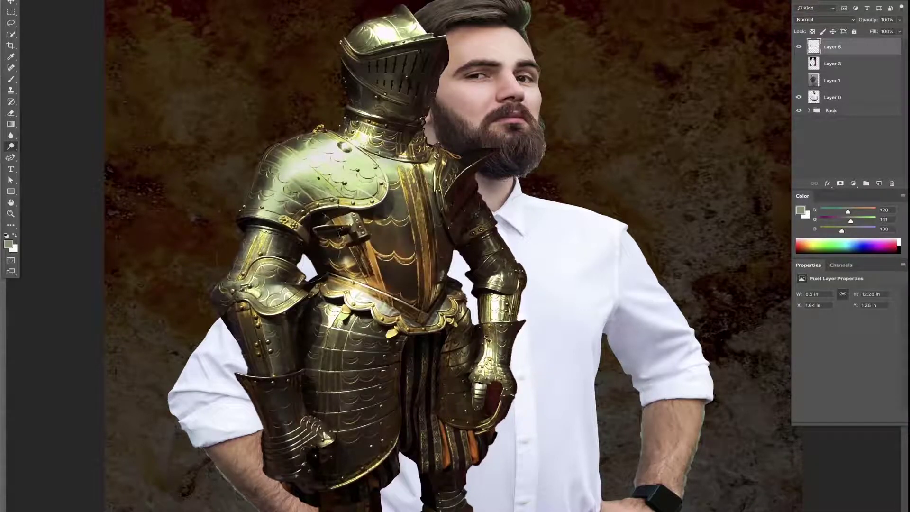
pyautogui.moveTo(275, 346); pyautogui.dragTo(293, 426)
pyautogui.moveTo(365, 398); pyautogui.dragTo(465, 403)
pyautogui.moveTo(426, 157); pyautogui.dragTo(351, 38)
pyautogui.moveTo(342, 247); pyautogui.dragTo(427, 303)
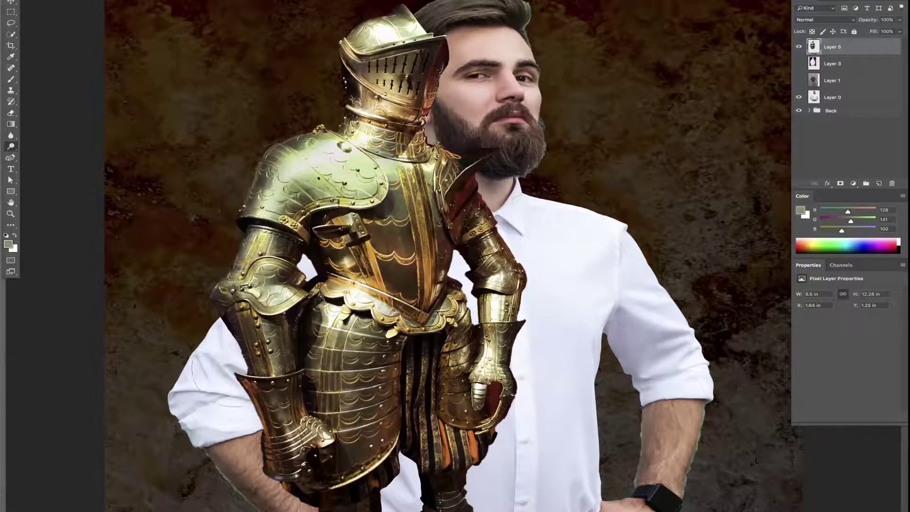
pyautogui.moveTo(247, 351); pyautogui.dragTo(389, 474)
pyautogui.hotkey('ctrl', '0')
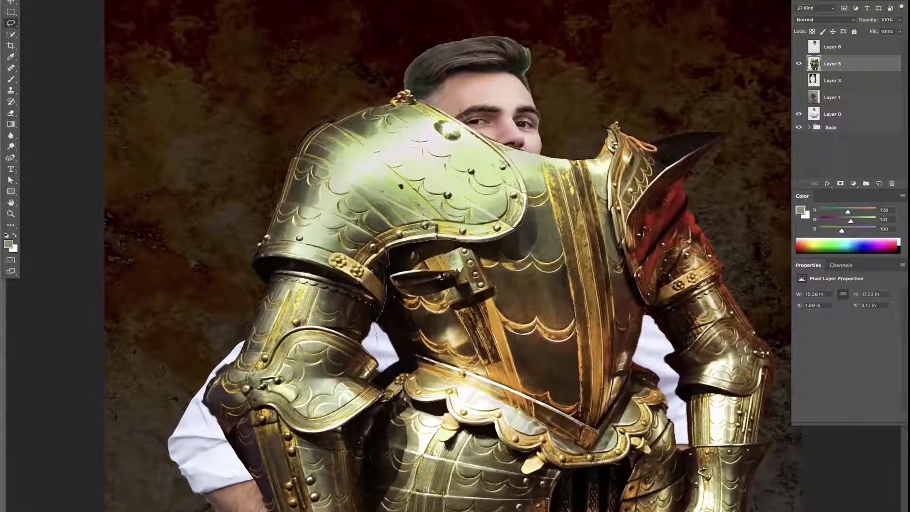
# Cut a traced armor piece onto its own layer and move it onto the man's torso
pyautogui.moveTo(375, 416); pyautogui.dragTo(415, 486)
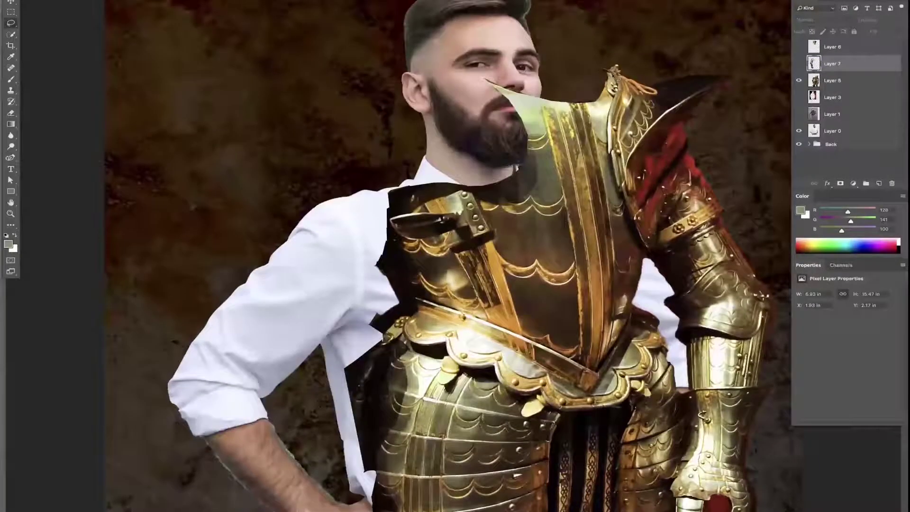
pyautogui.moveTo(658, 295); pyautogui.dragTo(687, 163)
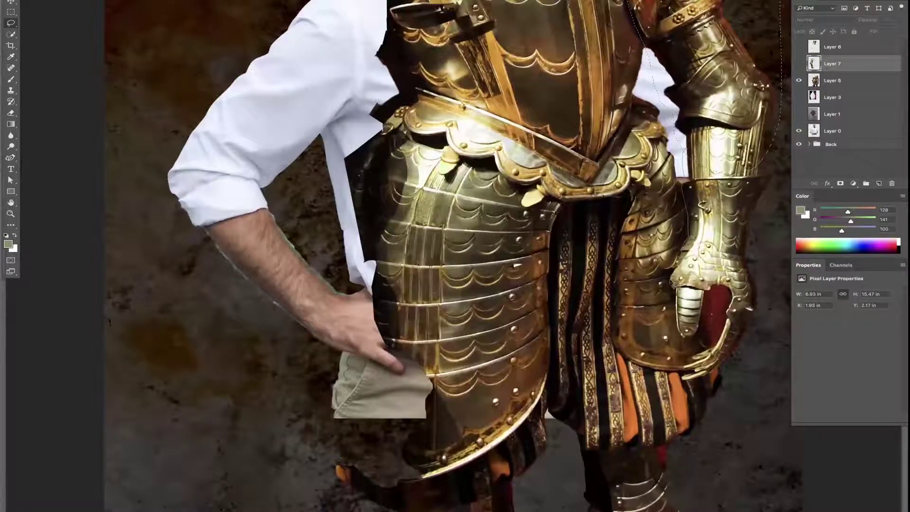
pyautogui.hotkey('ctrl', 'shift', 'j')
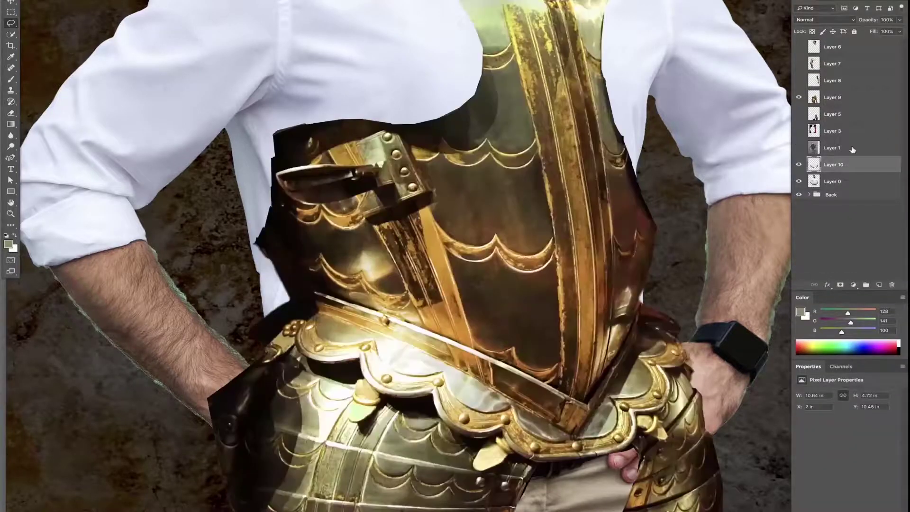
pyautogui.moveTo(527, 158); pyautogui.dragTo(527, 303)
pyautogui.hotkey('ctrl', 't')
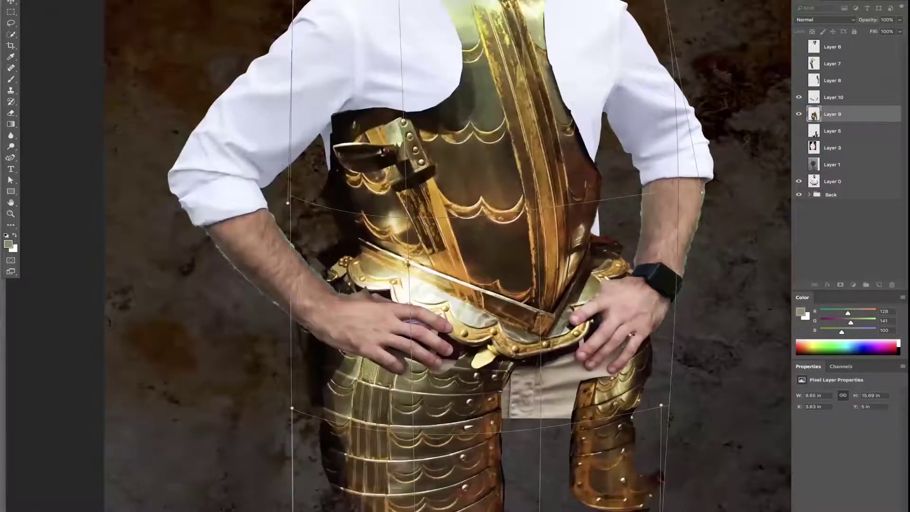
pyautogui.press('l')
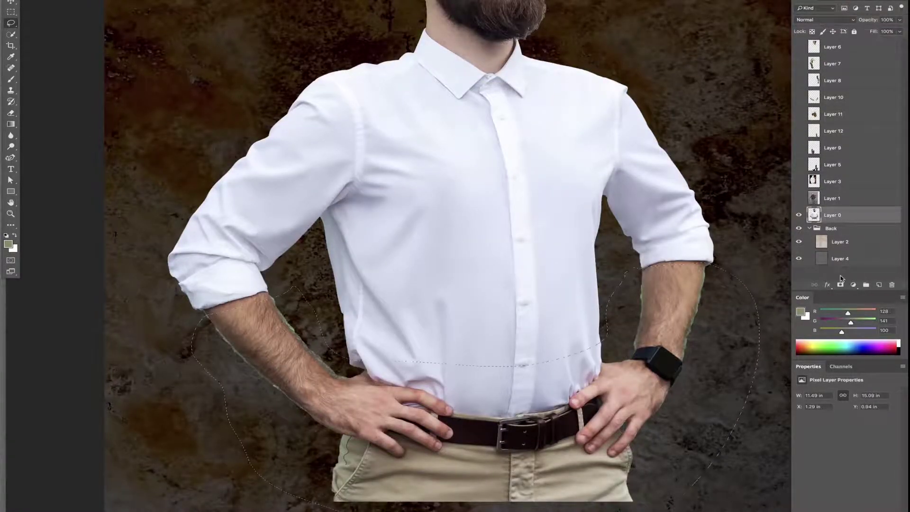
# Mask the man's layer, delete the leftover full armor, and show armor piece Layers 7–10
pyautogui.click(841, 284)
pyautogui.click(799, 148)
pyautogui.click(799, 131)
pyautogui.click(798, 114)
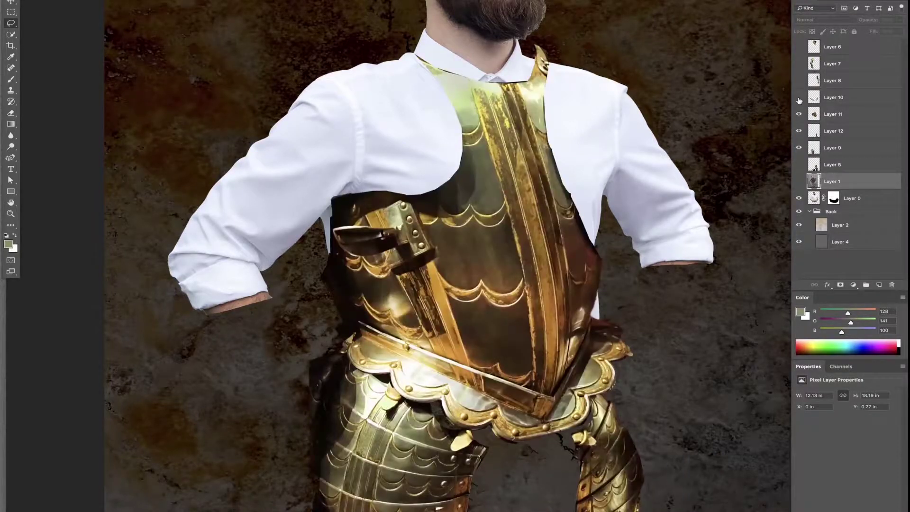
pyautogui.click(799, 97)
pyautogui.click(798, 80)
pyautogui.click(799, 63)
pyautogui.click(832, 64)
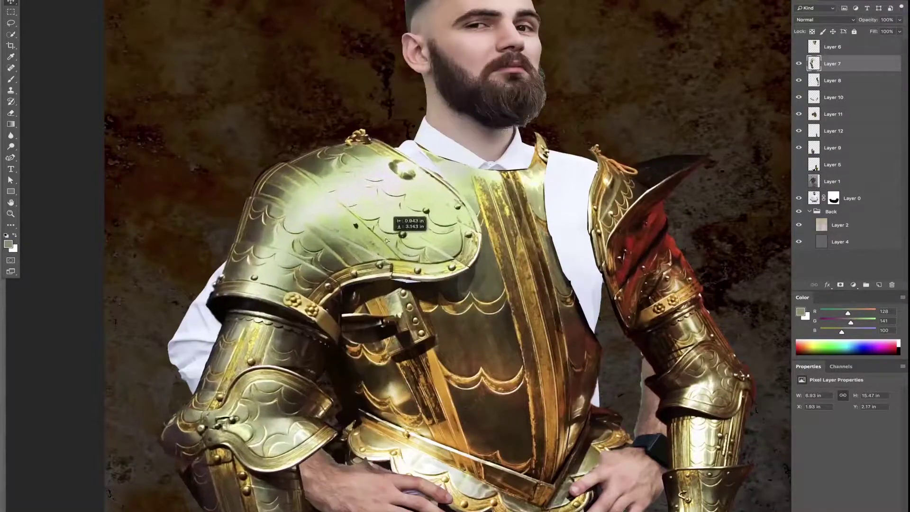
# Set the shoulder plate on the man's shoulder and raise a split-off arm piece
pyautogui.moveTo(386, 241); pyautogui.dragTo(517, 298)
pyautogui.press('l')
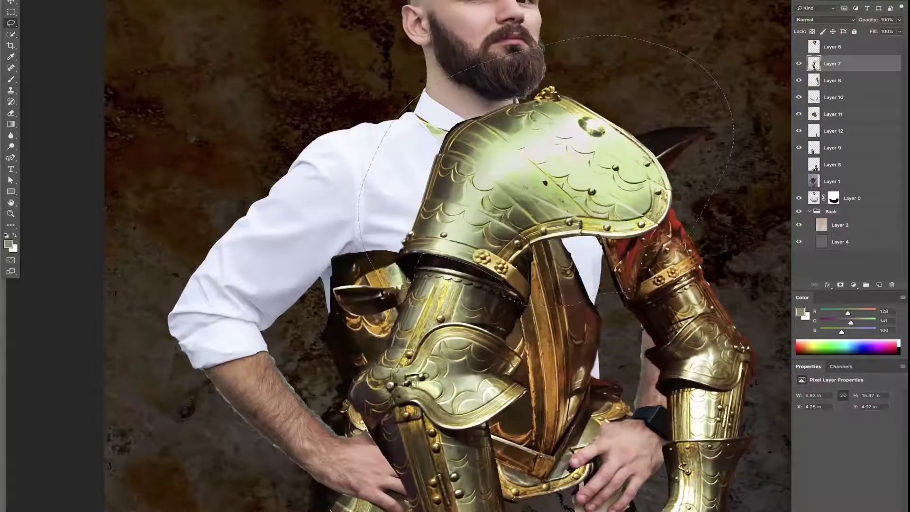
pyautogui.hotkey('ctrl', 'shift', 'j')
pyautogui.moveTo(688, 308)
pyautogui.mouseDown()
pyautogui.moveTo(651, 167)
pyautogui.moveTo(648, 238)
pyautogui.mouseUp()
# Copy the forearm armor to a new layer and rotate the vambrace over the forearm
pyautogui.hotkey('ctrl', 'shift', 'j')
pyautogui.press('v')
pyautogui.moveTo(612, 156); pyautogui.dragTo(233, 303)
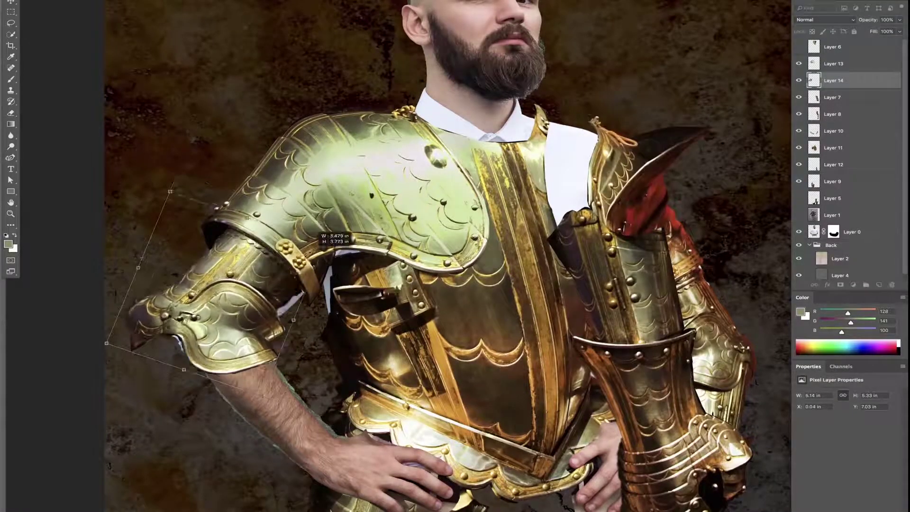
pyautogui.moveTo(648, 321)
pyautogui.mouseDown()
pyautogui.moveTo(416, 373)
pyautogui.moveTo(607, 395)
pyautogui.mouseUp()
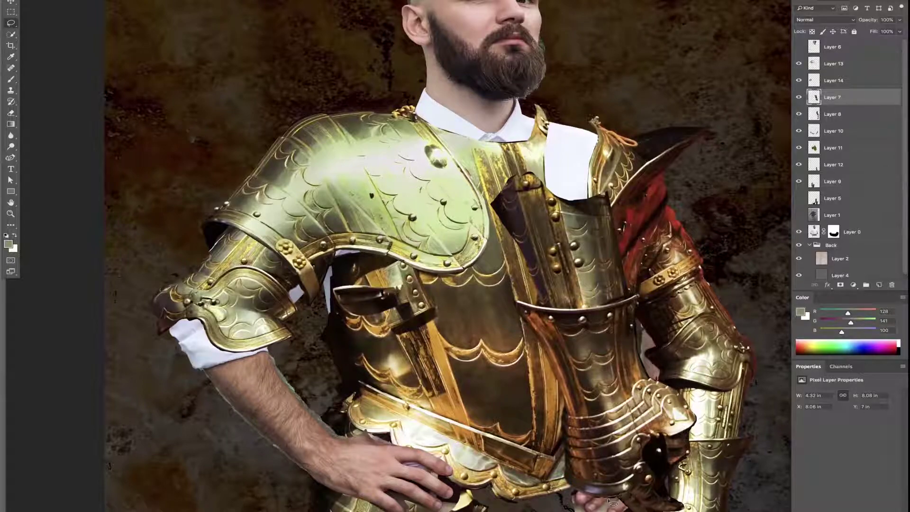
pyautogui.moveTo(701, 452); pyautogui.dragTo(334, 375)
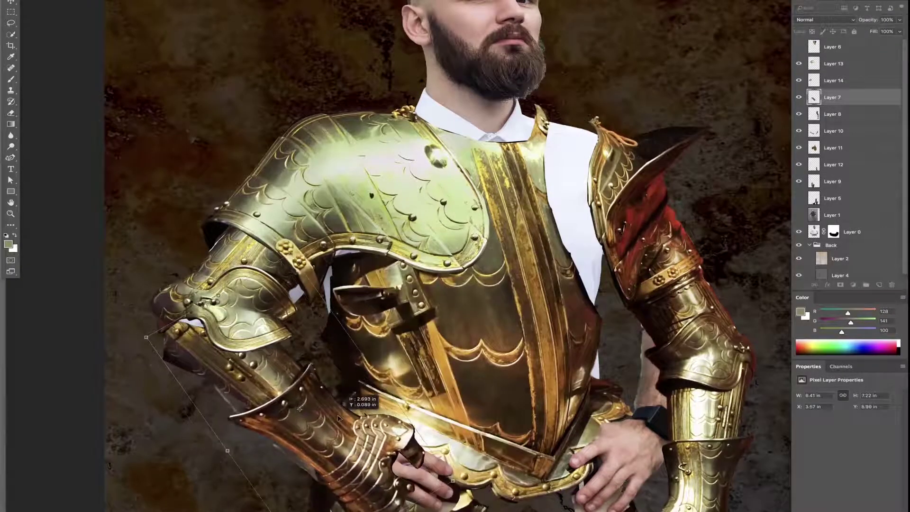
# Warp a copied vambrace around the forearm and move the arm armor up
pyautogui.hotkey('ctrl', 'j')
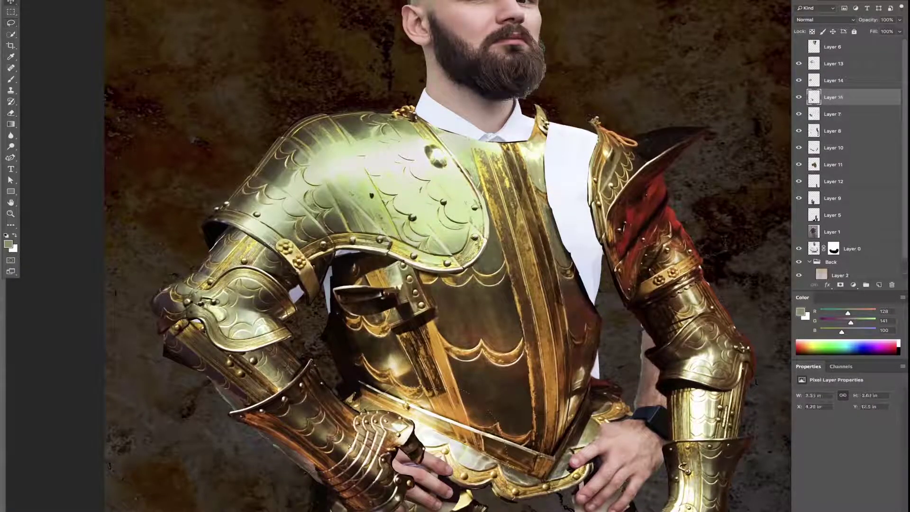
pyautogui.hotkey('ctrl', 't')
pyautogui.moveTo(321, 475)
pyautogui.mouseDown()
pyautogui.moveTo(229, 390)
pyautogui.moveTo(237, 361)
pyautogui.mouseUp()
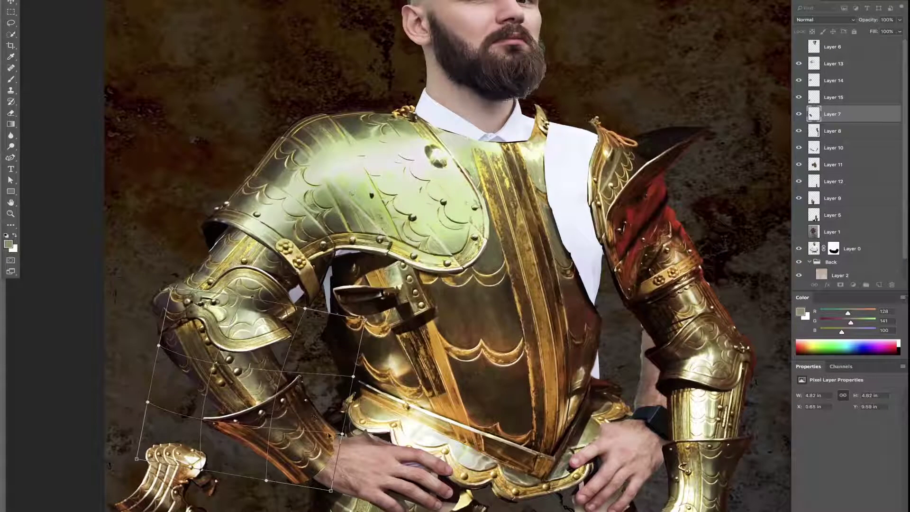
pyautogui.press('Return')
pyautogui.scroll(-1, 675, 209)
pyautogui.moveTo(705, 299); pyautogui.dragTo(608, 251)
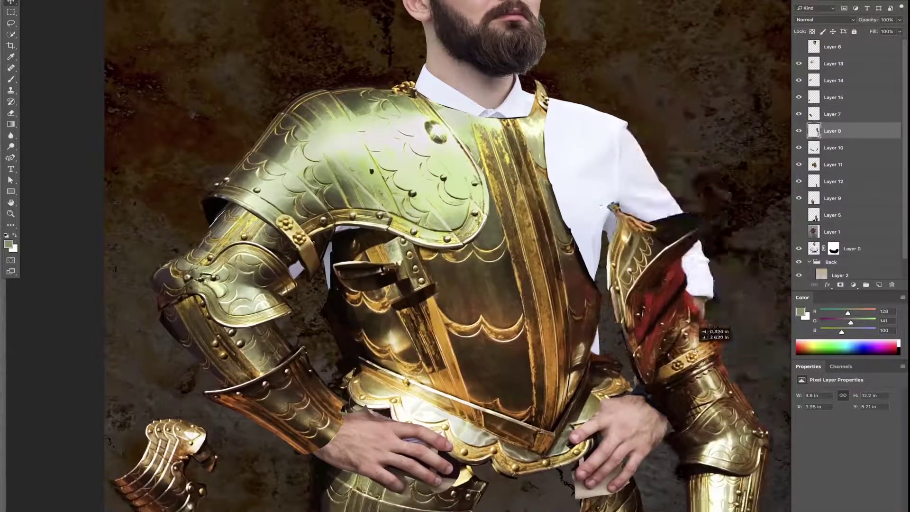
# Copy another armor part down onto the right arm and rotate the gauntlet onto the forearm
pyautogui.press('l')
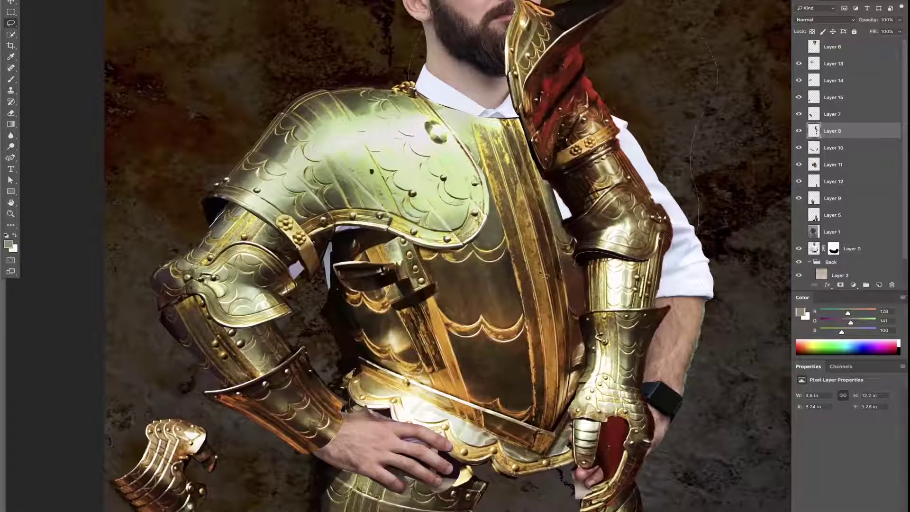
pyautogui.hotkey('ctrl', 'shift', 'j')
pyautogui.moveTo(544, 275)
pyautogui.mouseDown()
pyautogui.moveTo(615, 369)
pyautogui.moveTo(510, 340)
pyautogui.mouseUp()
pyautogui.hotkey('ctrl', 'shift', 'j')
pyautogui.hotkey('ctrl', 't')
pyautogui.moveTo(597, 383); pyautogui.dragTo(701, 313)
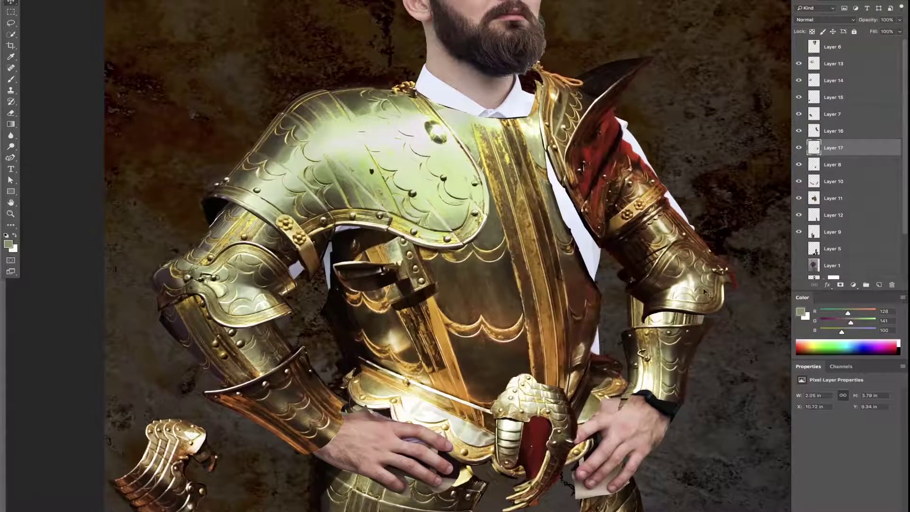
# Bend the arm armor along the arm and move the helmet over the man's head
pyautogui.scroll(3, 649, 283)
pyautogui.hotkey('ctrl', 't')
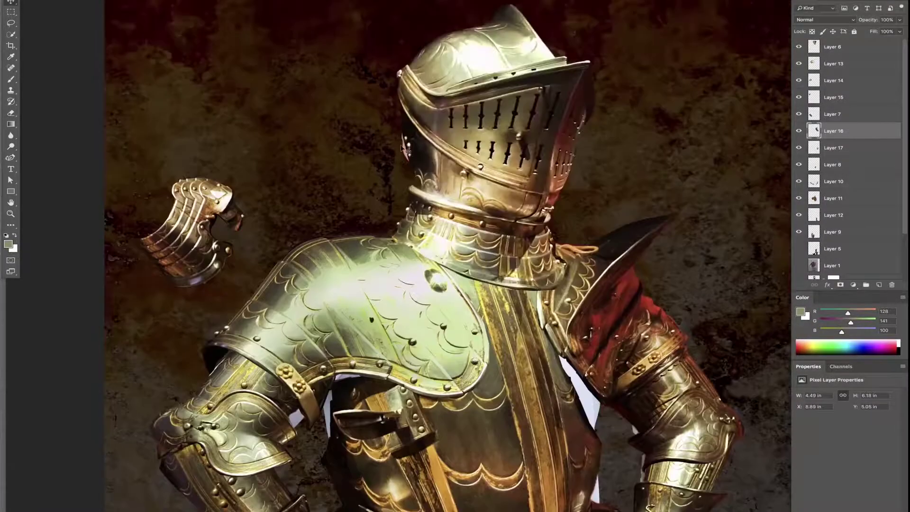
pyautogui.moveTo(494, 193)
pyautogui.mouseDown()
pyautogui.moveTo(503, 199)
pyautogui.moveTo(496, 195)
pyautogui.mouseUp()
pyautogui.press('l')
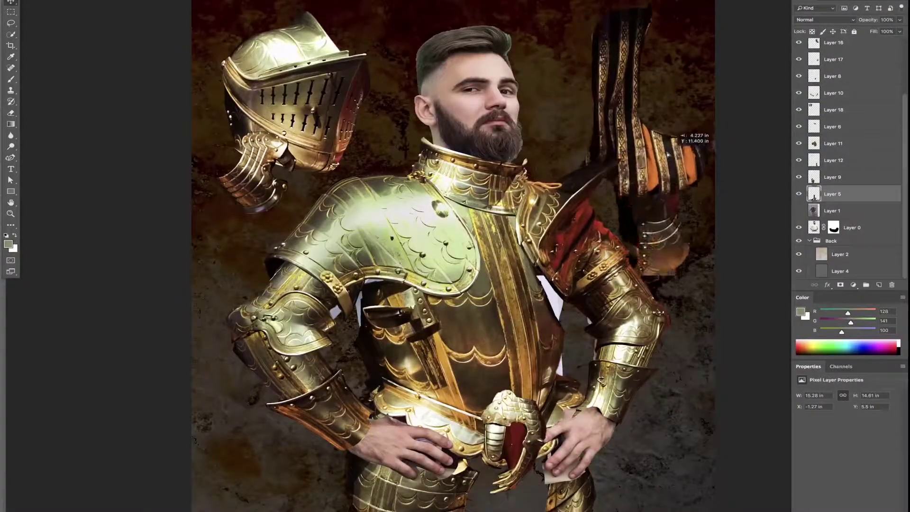
# Try moving the striped sleeve piece, then undo it and the recent sleeve edits
pyautogui.moveTo(689, 434); pyautogui.dragTo(651, 193)
pyautogui.hotkey('ctrl', 'z')
pyautogui.hotkey('ctrl', 'z')
pyautogui.hotkey('ctrl', 'z')
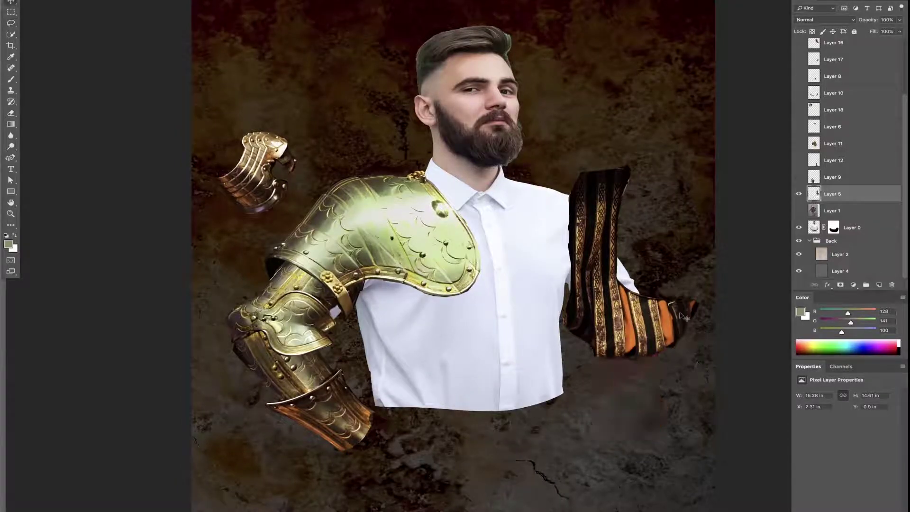
pyautogui.hotkey('ctrl', 'z')
pyautogui.hotkey('ctrl', 'z')
pyautogui.hotkey('ctrl', 'z')
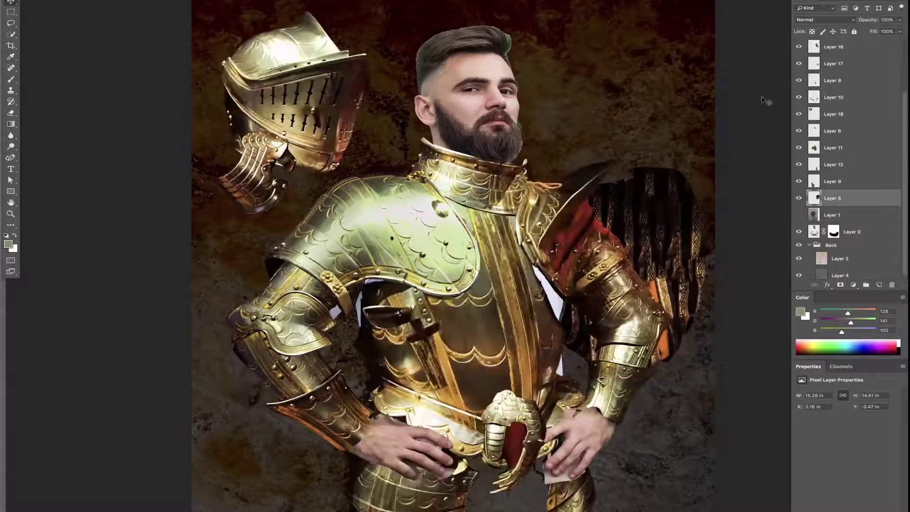
pyautogui.hotkey('ctrl', 'z')
pyautogui.hotkey('ctrl', 'z')
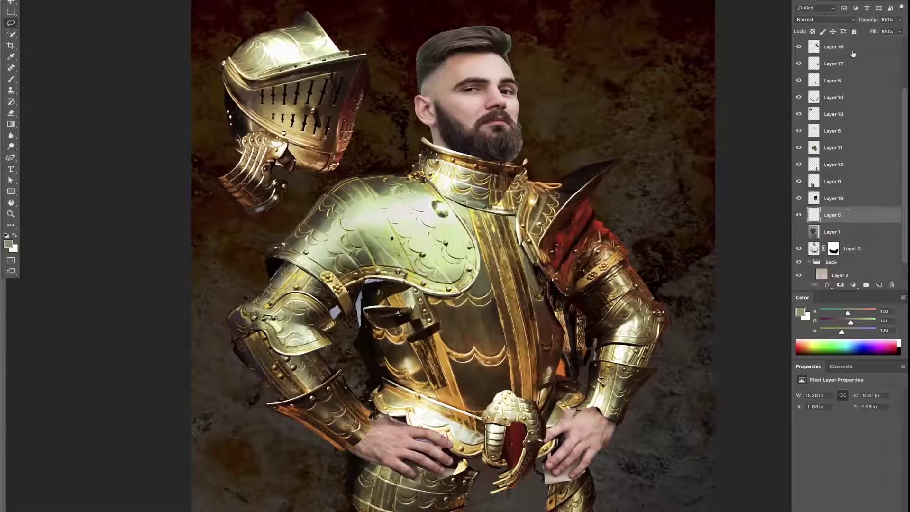
pyautogui.hotkey('ctrl', 'z')
pyautogui.hotkey('ctrl', 'z')
pyautogui.hotkey('ctrl', 'z')
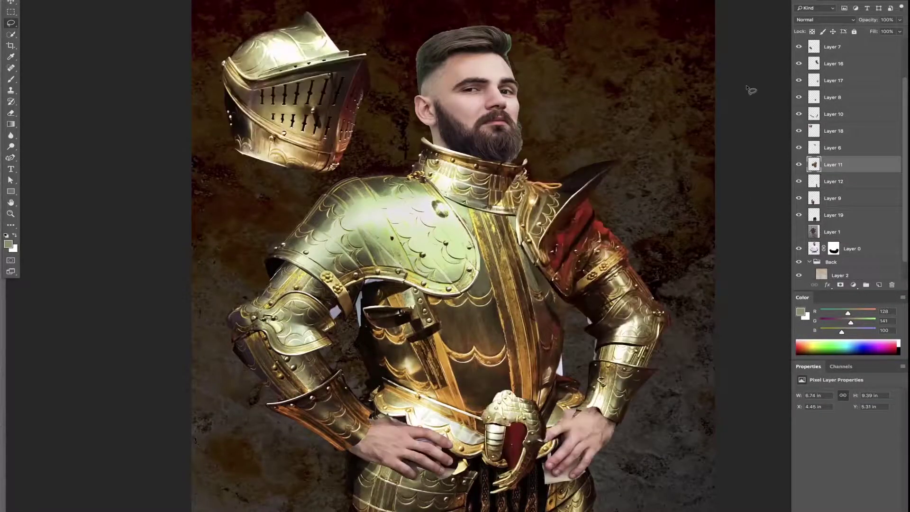
# File Layers 18, 15 and 8 into the unused group, reseat the collar, and show Layer 1
pyautogui.moveTo(833, 131); pyautogui.dragTo(834, 260)
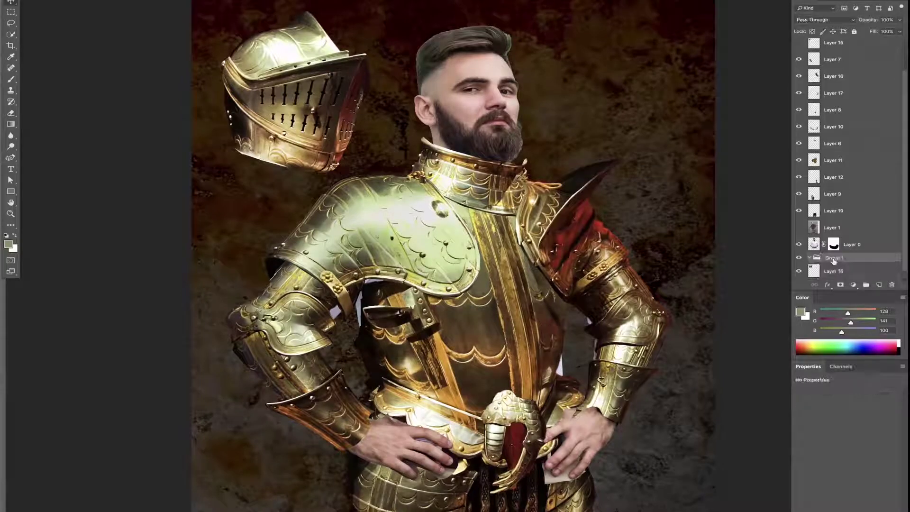
pyautogui.click(809, 296)
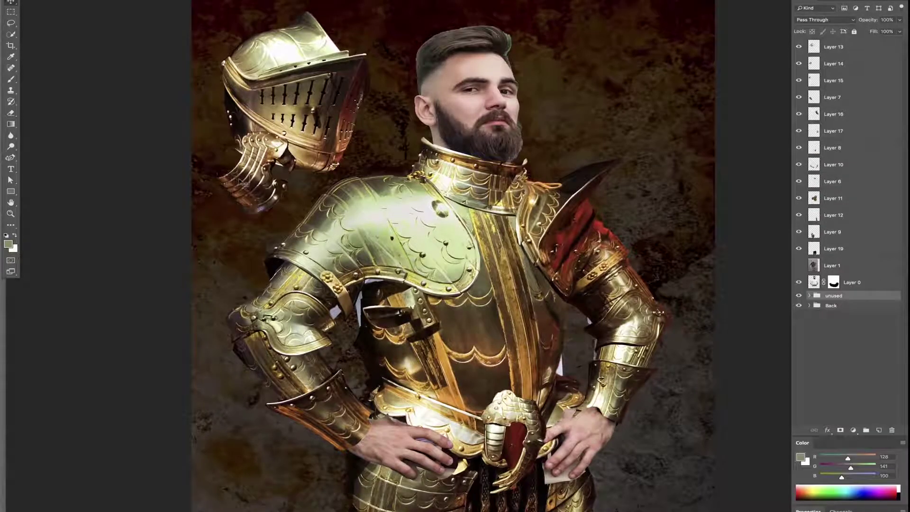
pyautogui.click(810, 296)
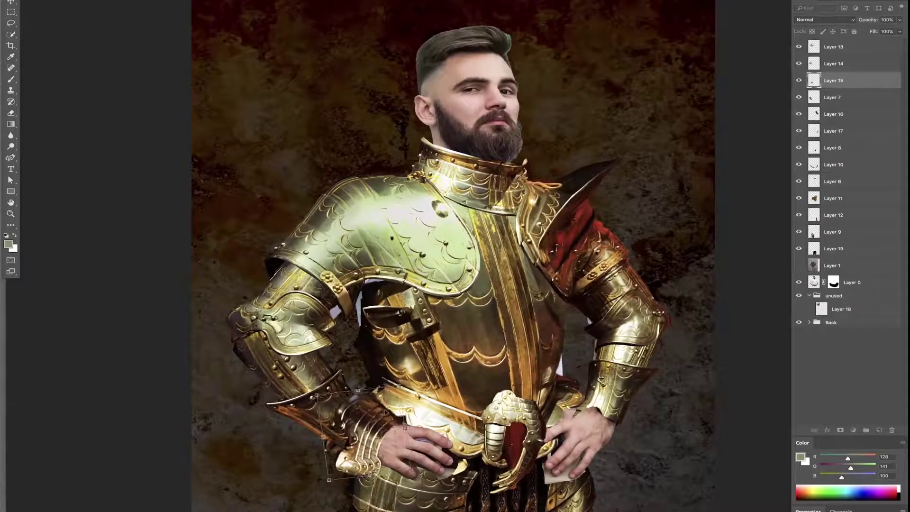
pyautogui.moveTo(661, 373); pyautogui.dragTo(241, 254)
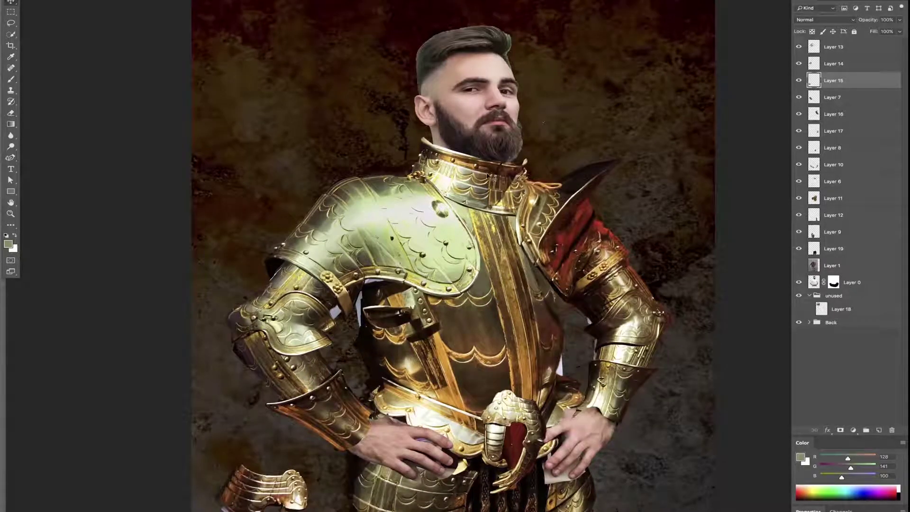
pyautogui.moveTo(493, 177); pyautogui.dragTo(519, 175)
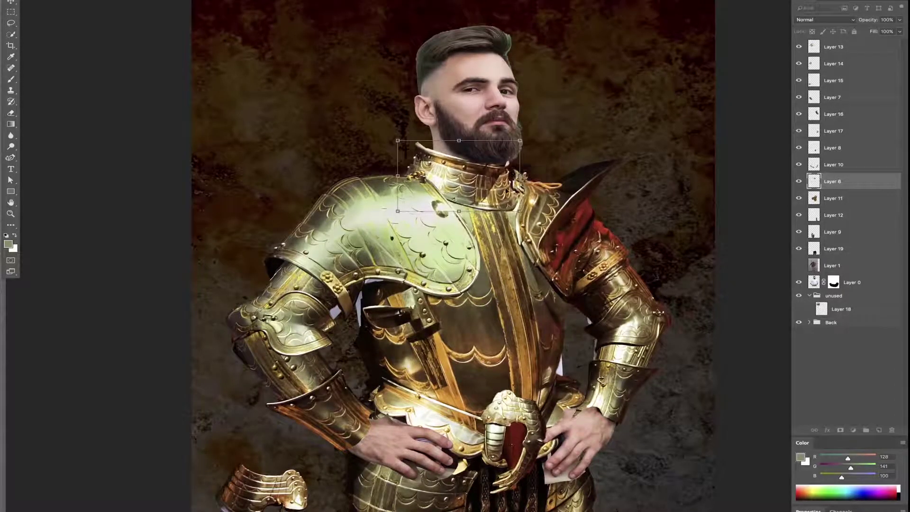
pyautogui.press('Return')
pyautogui.moveTo(833, 147); pyautogui.dragTo(799, 293)
pyautogui.click(800, 232)
# Move Layer 1 to the top, copy its padded arm, and rotate it onto the man's arm
pyautogui.moveTo(833, 231); pyautogui.dragTo(833, 45)
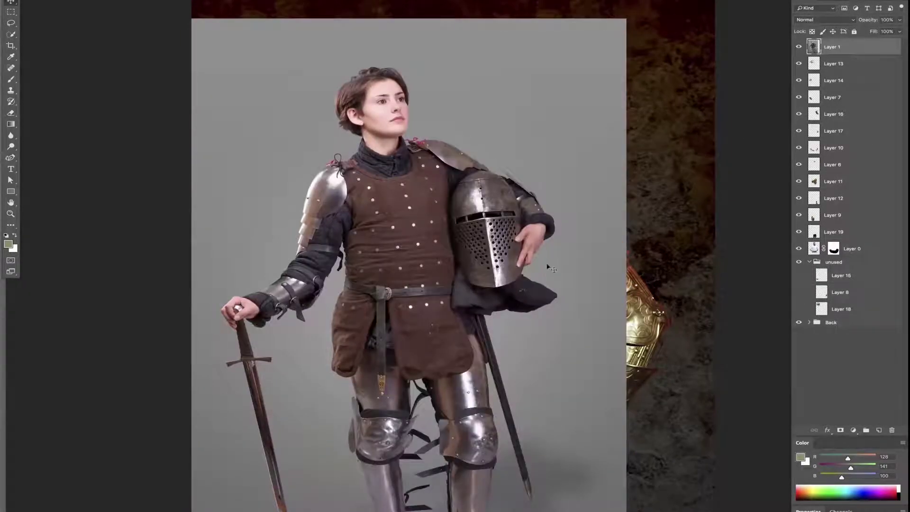
pyautogui.hotkey('ctrl', '+')
pyautogui.hotkey('ctrl', '+')
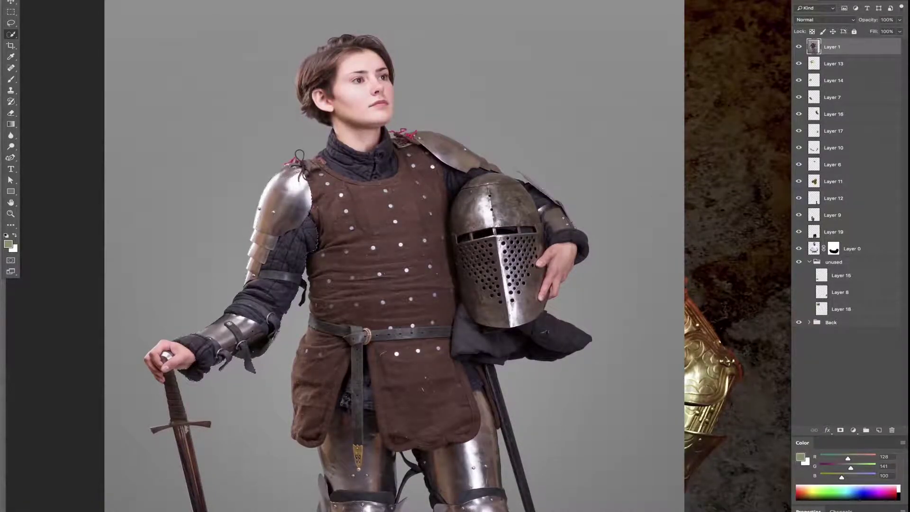
pyautogui.hotkey('ctrl', 'j')
pyautogui.click(799, 63)
pyautogui.hotkey('ctrl', 't')
pyautogui.moveTo(664, 88)
pyautogui.mouseDown()
pyautogui.moveTo(647, 250)
pyautogui.moveTo(339, 235)
pyautogui.mouseUp()
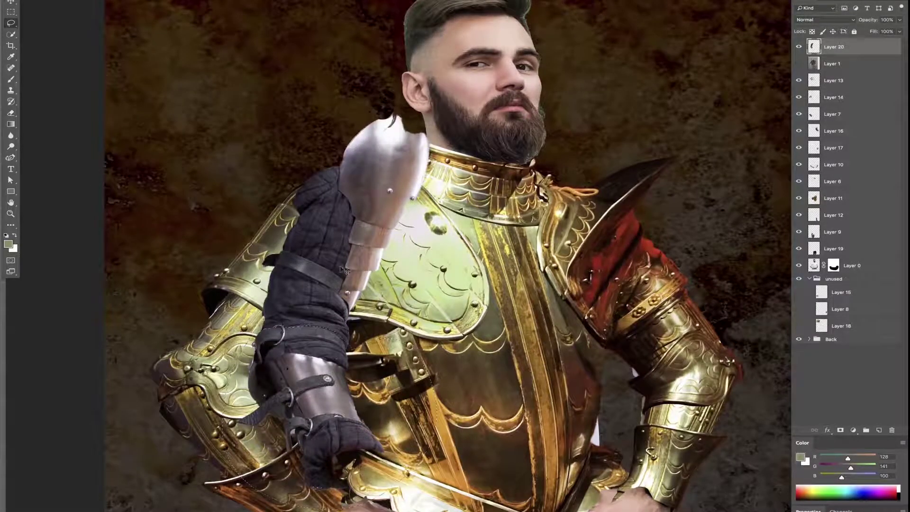
# Copy the lower arm onto the figure's right side, lower Layer 21, and shift the upper arm piece
pyautogui.hotkey('ctrl', 'j')
pyautogui.hotkey('ctrl', 't')
pyautogui.moveTo(345, 270); pyautogui.dragTo(720, 400)
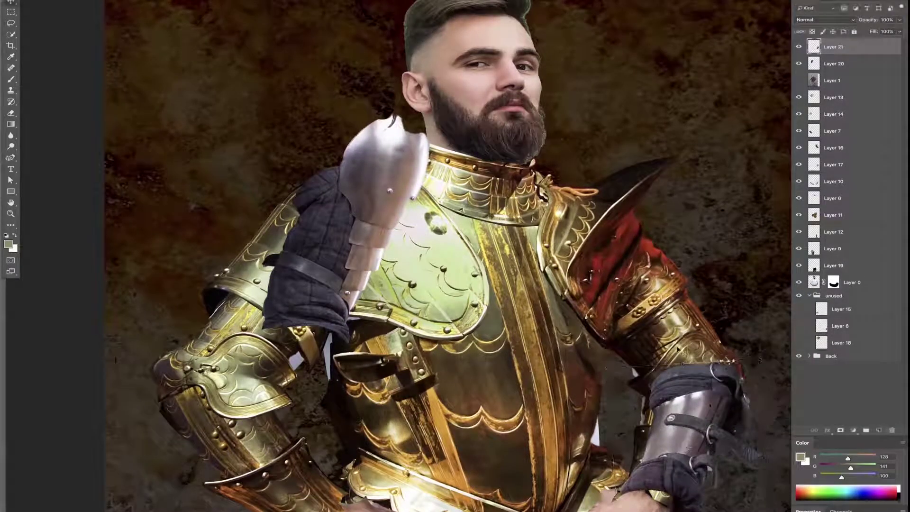
pyautogui.moveTo(833, 46); pyautogui.dragTo(834, 151)
pyautogui.moveTo(335, 253)
pyautogui.mouseDown()
pyautogui.moveTo(394, 275)
pyautogui.moveTo(640, 180)
pyautogui.mouseUp()
pyautogui.click(799, 63)
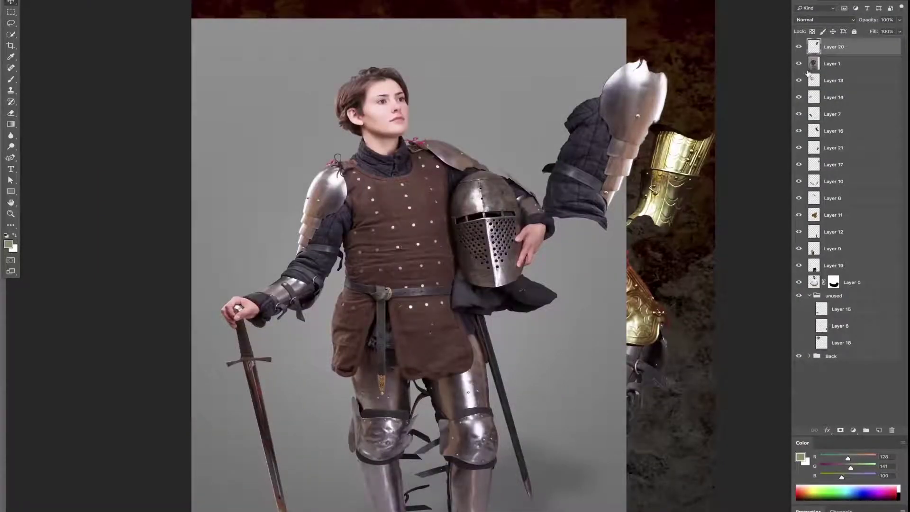
pyautogui.click(799, 63)
pyautogui.click(798, 46)
# Duplicate the lower arm piece and stretch, rotate and seat the vambrace on the left forearm
pyautogui.click(834, 148)
pyautogui.hotkey('ctrl', 'j')
pyautogui.hotkey('ctrl', 't')
pyautogui.moveTo(607, 156); pyautogui.dragTo(328, 394)
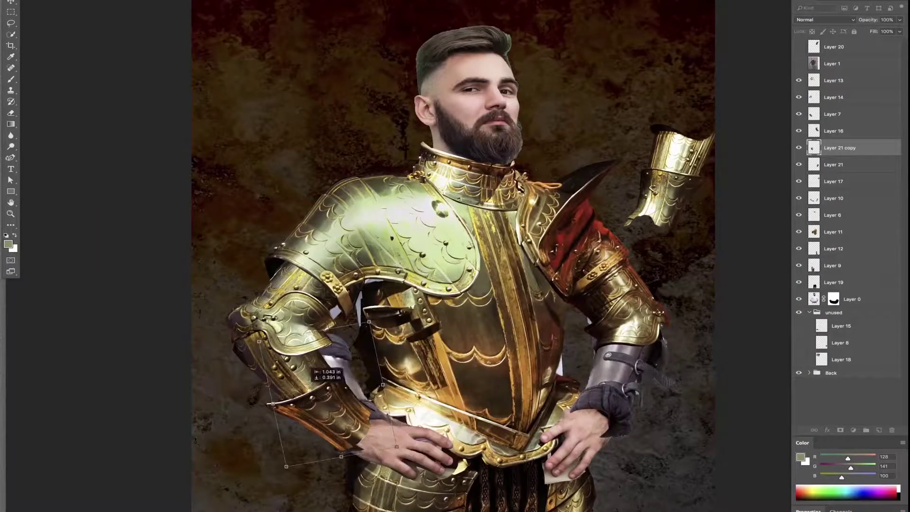
pyautogui.moveTo(364, 283); pyautogui.dragTo(429, 331)
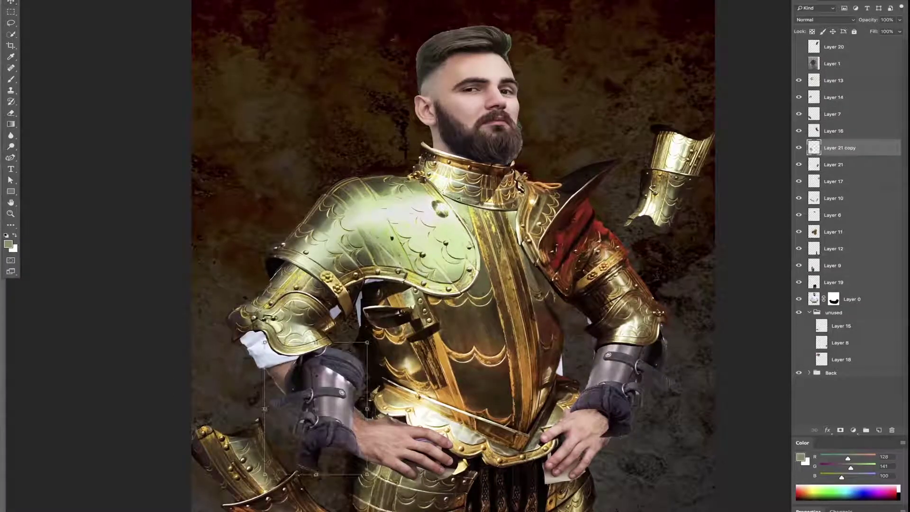
pyautogui.moveTo(316, 474); pyautogui.dragTo(316, 493)
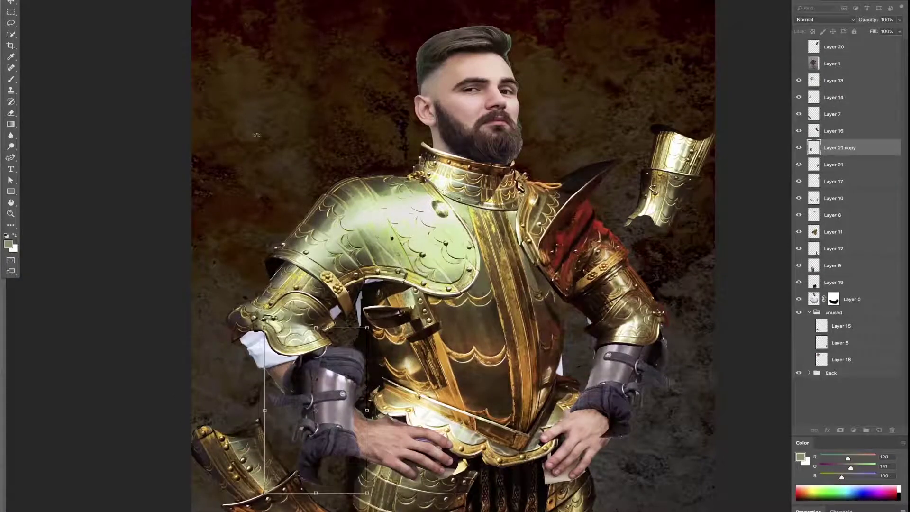
pyautogui.moveTo(398, 415); pyautogui.dragTo(338, 473)
pyautogui.moveTo(371, 347); pyautogui.dragTo(327, 327)
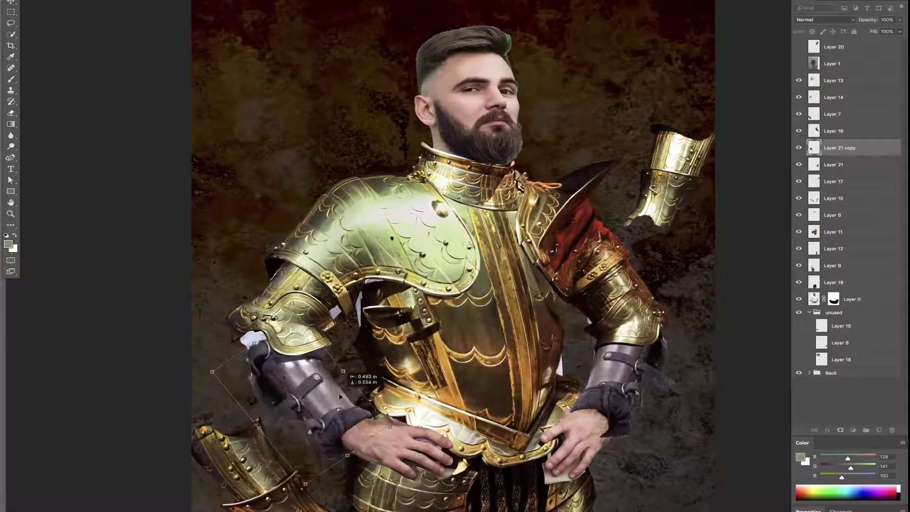
pyautogui.press('Return')
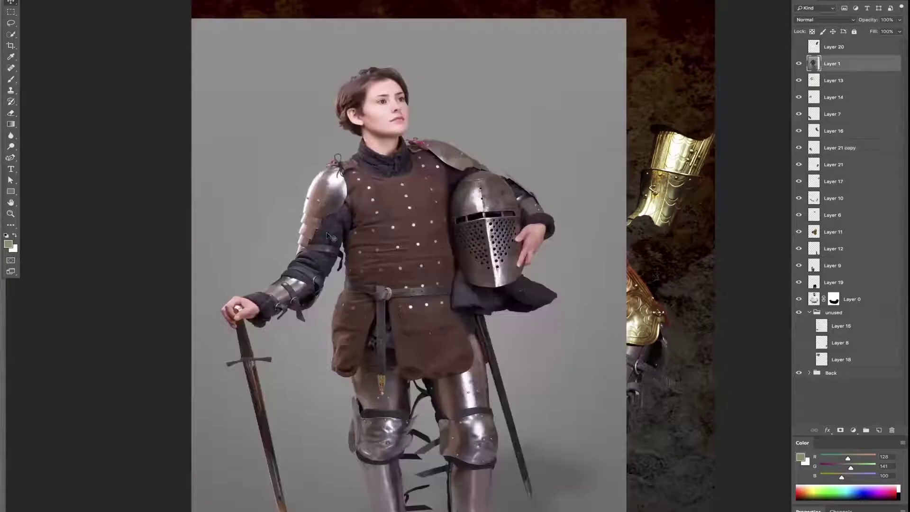
# Copy a sleeve piece onto the left arm, place Layer 22 below Layer 21 copy, and fine-tune it
pyautogui.click(798, 63)
pyautogui.hotkey('ctrl', 'j')
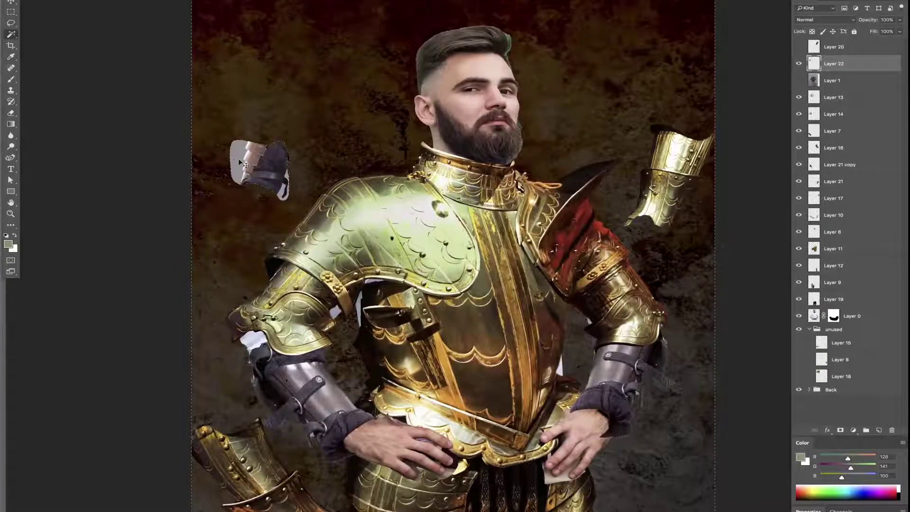
pyautogui.moveTo(275, 208)
pyautogui.mouseDown()
pyautogui.moveTo(287, 350)
pyautogui.moveTo(311, 366)
pyautogui.mouseUp()
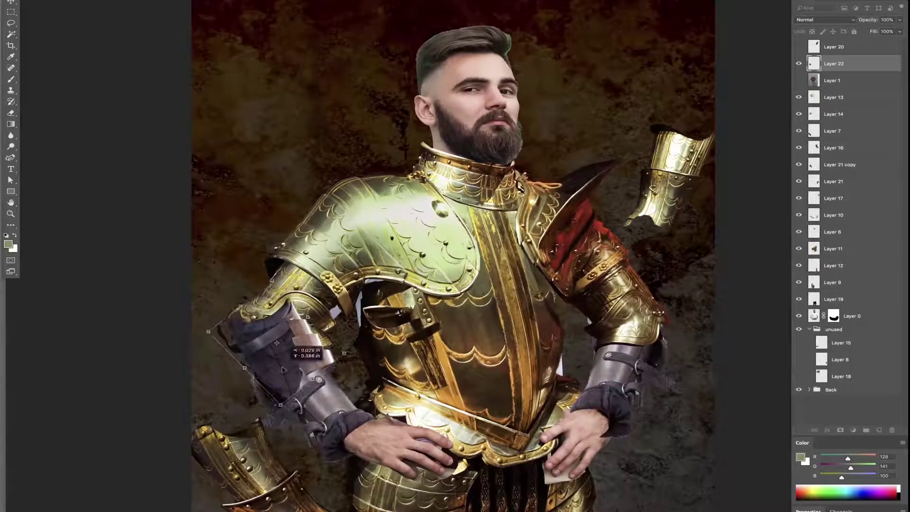
pyautogui.press('Return')
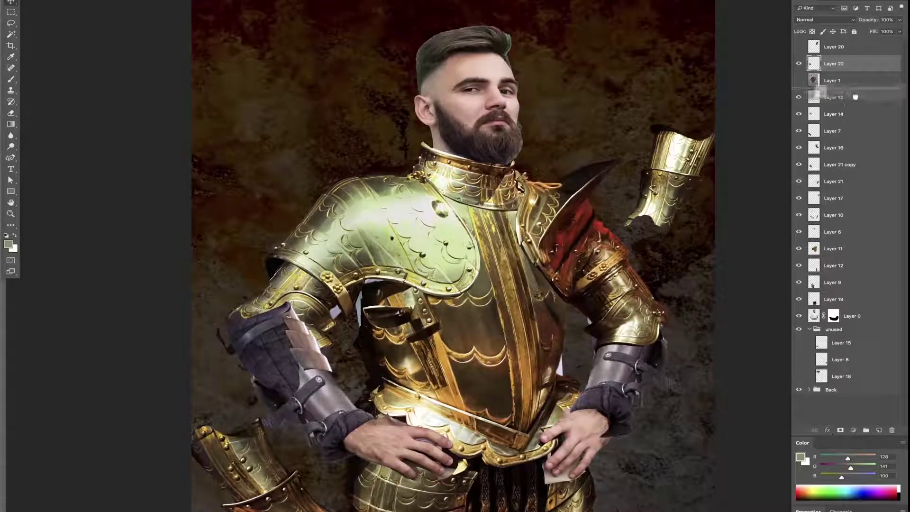
pyautogui.moveTo(835, 64); pyautogui.dragTo(855, 173)
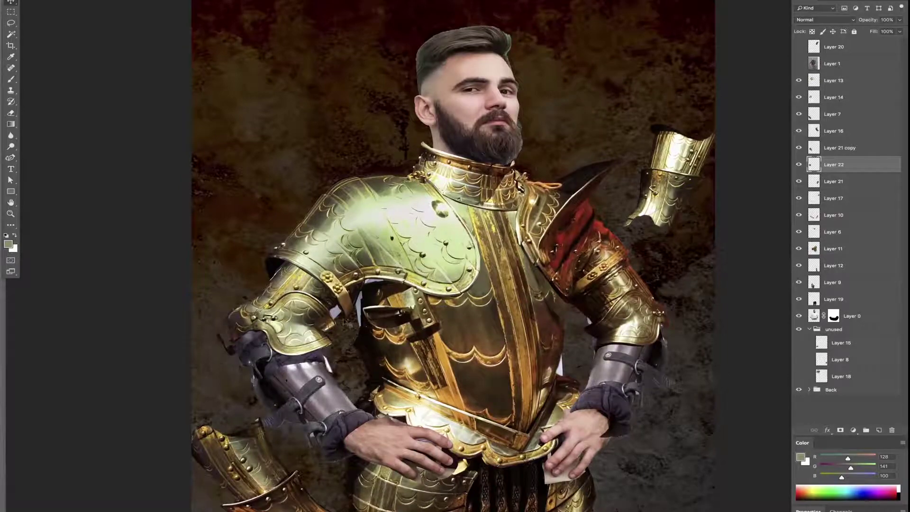
pyautogui.hotkey('ctrl', 't')
pyautogui.moveTo(221, 310); pyautogui.dragTo(225, 319)
pyautogui.press('Return')
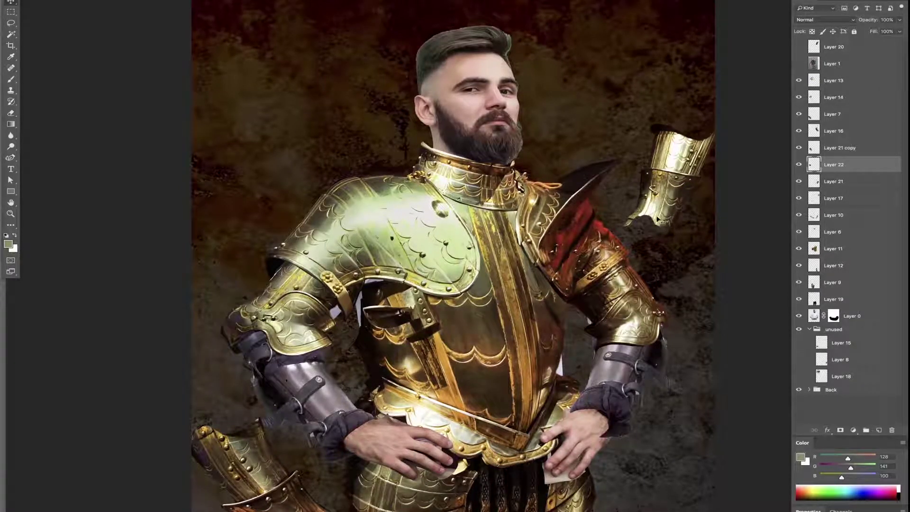
pyautogui.moveTo(299, 474); pyautogui.dragTo(310, 456)
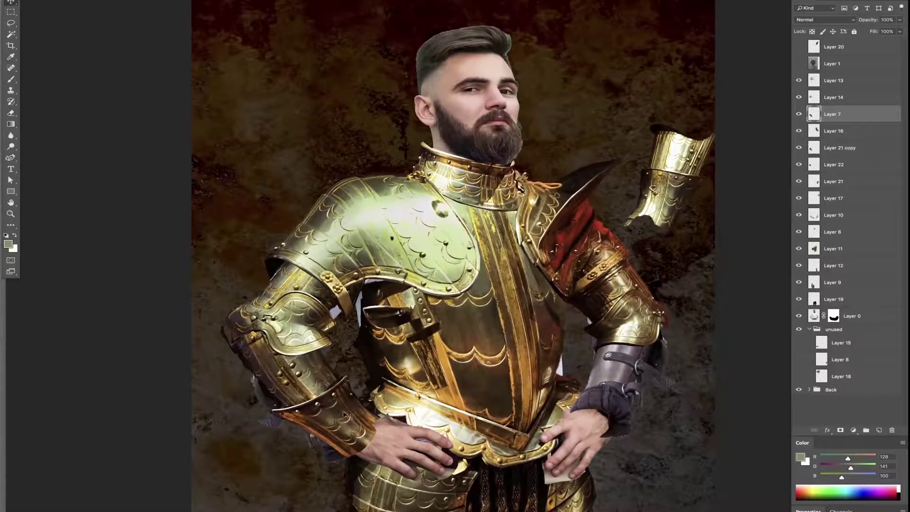
# Copy an armour section to a new layer and transform it onto the other forearm as a bracer
pyautogui.press('l')
pyautogui.hotkey('ctrl', 'j')
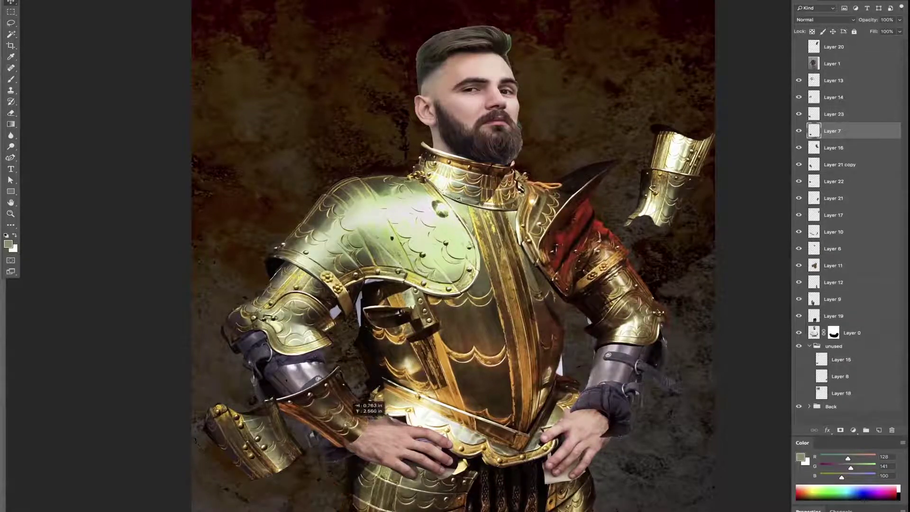
pyautogui.hotkey('ctrl', 't')
pyautogui.moveTo(303, 450); pyautogui.dragTo(385, 401)
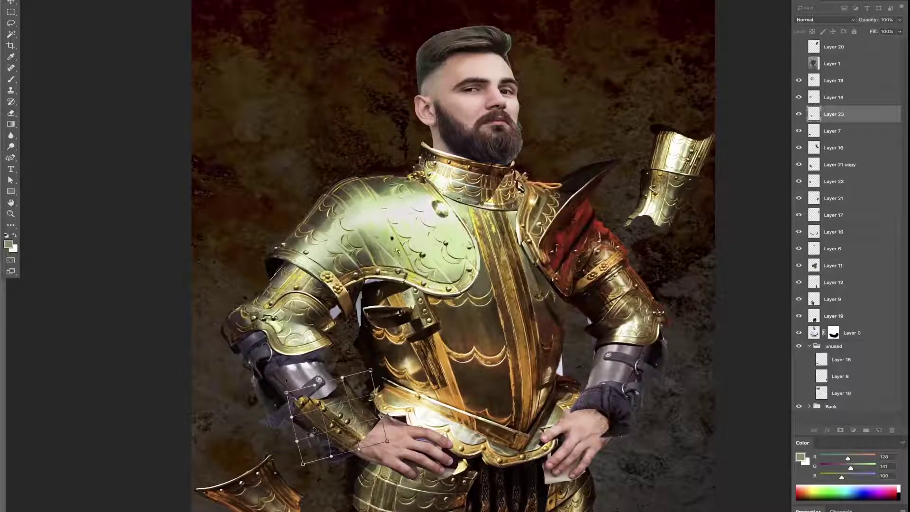
pyautogui.press('Return')
pyautogui.moveTo(362, 422); pyautogui.dragTo(350, 423)
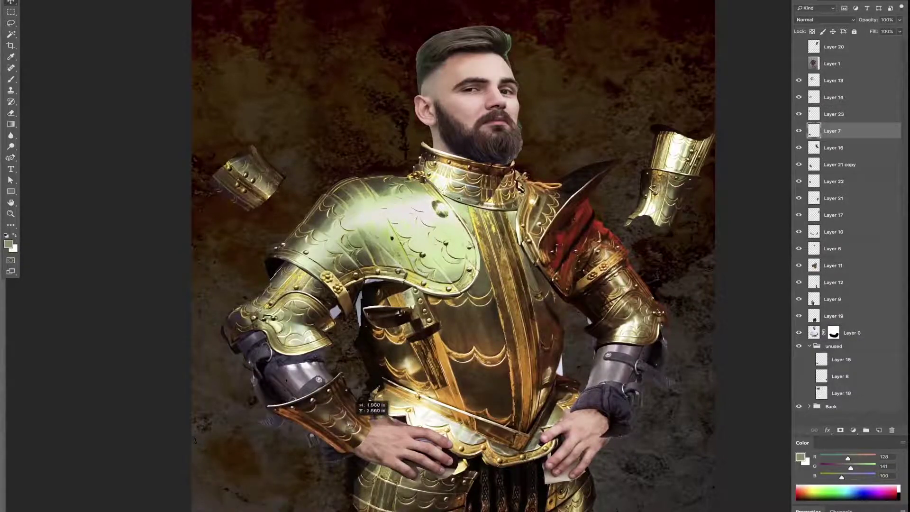
pyautogui.click(834, 215)
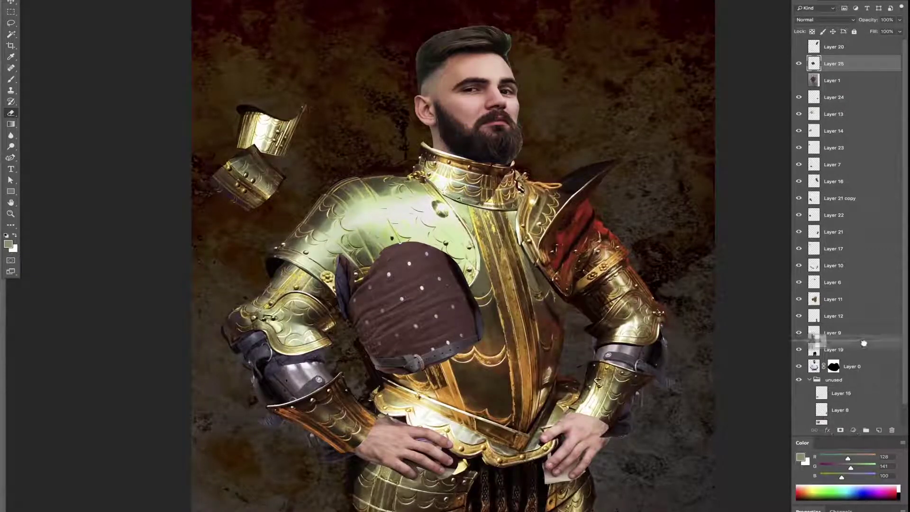
# Move the Layer 25 vest patch below the armour and adjust its tone with Curves
pyautogui.moveTo(834, 63); pyautogui.dragTo(835, 358)
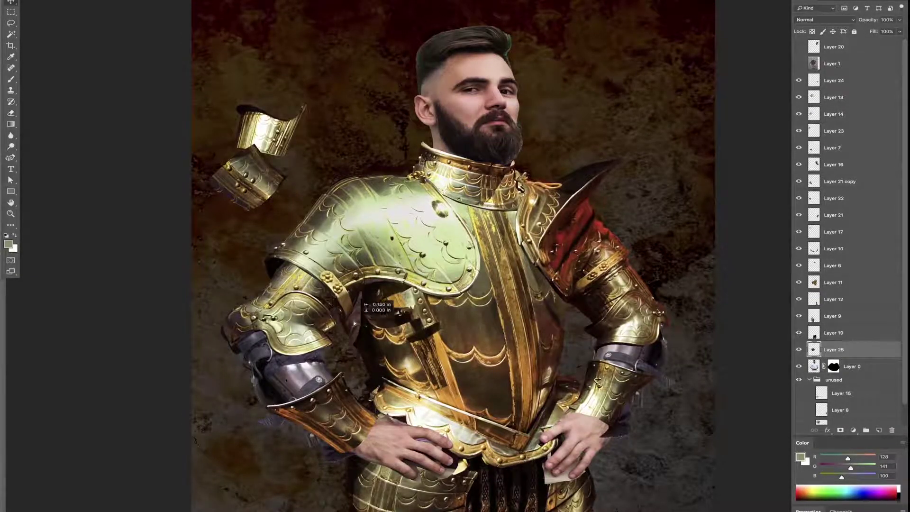
pyautogui.hotkey('ctrl', 'm')
pyautogui.moveTo(806, 274); pyautogui.dragTo(801, 256)
pyautogui.press('Return')
# Isolate the Layer 21 copy arm piece and lasso-delete its lower cuff
pyautogui.click(835, 215)
pyautogui.keyDown('alt'); pyautogui.click(798, 214); pyautogui.keyUp('alt')
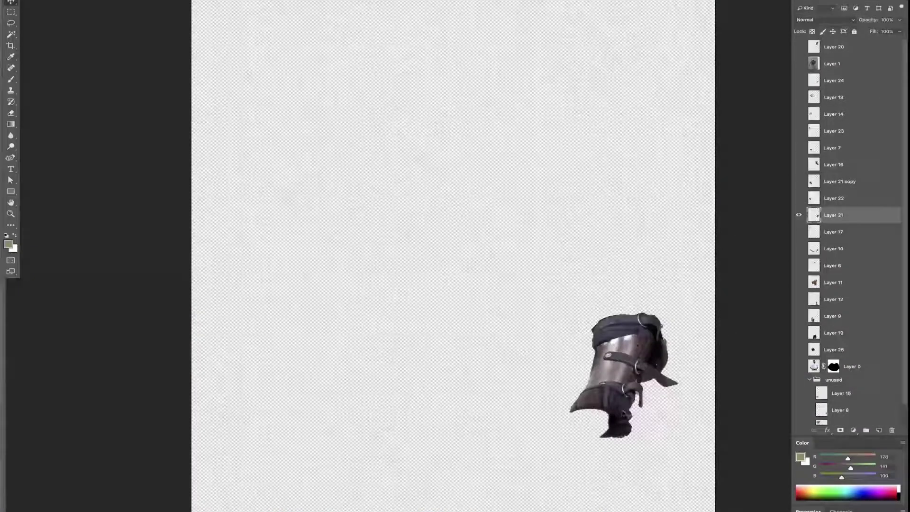
pyautogui.keyDown('alt'); pyautogui.click(799, 215); pyautogui.keyUp('alt')
pyautogui.click(839, 181)
pyautogui.keyDown('alt'); pyautogui.click(798, 181); pyautogui.keyUp('alt')
pyautogui.press('l')
pyautogui.moveTo(351, 418); pyautogui.dragTo(279, 429)
pyautogui.press('Delete')
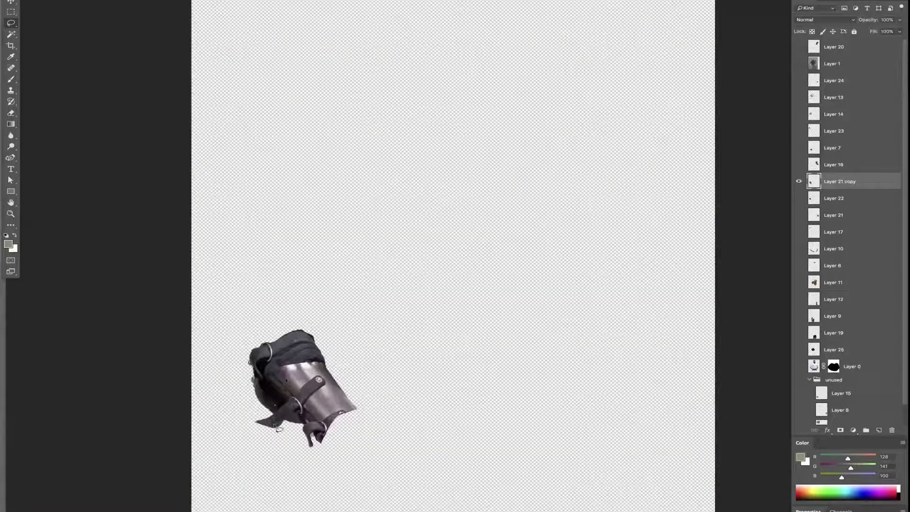
# Delete the dark pixels along the armour piece's edge, then show all layers
pyautogui.keyDown('alt'); pyautogui.click(799, 182); pyautogui.keyUp('alt')
pyautogui.press('v')
pyautogui.moveTo(283, 427); pyautogui.dragTo(279, 422)
pyautogui.press('Delete')
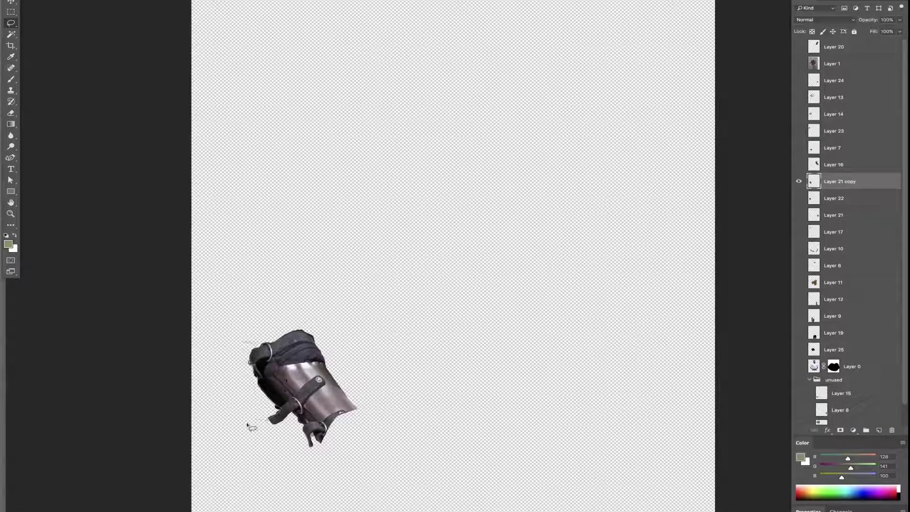
pyautogui.keyDown('alt'); pyautogui.click(799, 182); pyautogui.keyUp('alt')
# Warp the Layer 7 and Layer 24 forearm armour to fit the arms
pyautogui.click(834, 147)
pyautogui.hotkey('ctrl', 't')
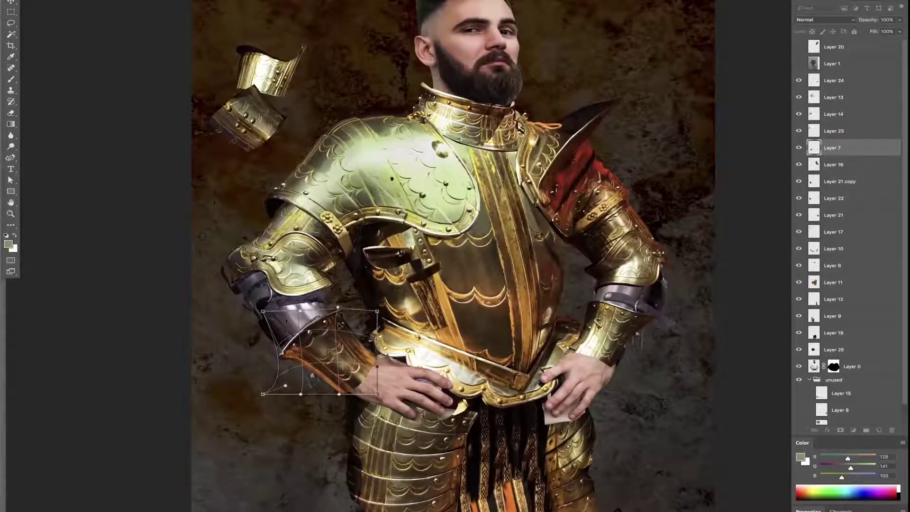
pyautogui.press('Return')
pyautogui.click(834, 81)
pyautogui.hotkey('ctrl', 't')
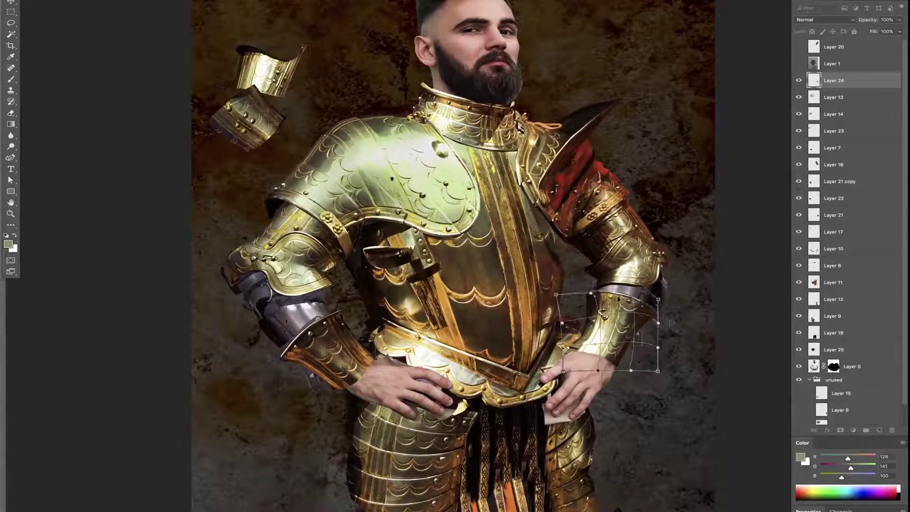
pyautogui.moveTo(618, 299); pyautogui.dragTo(607, 304)
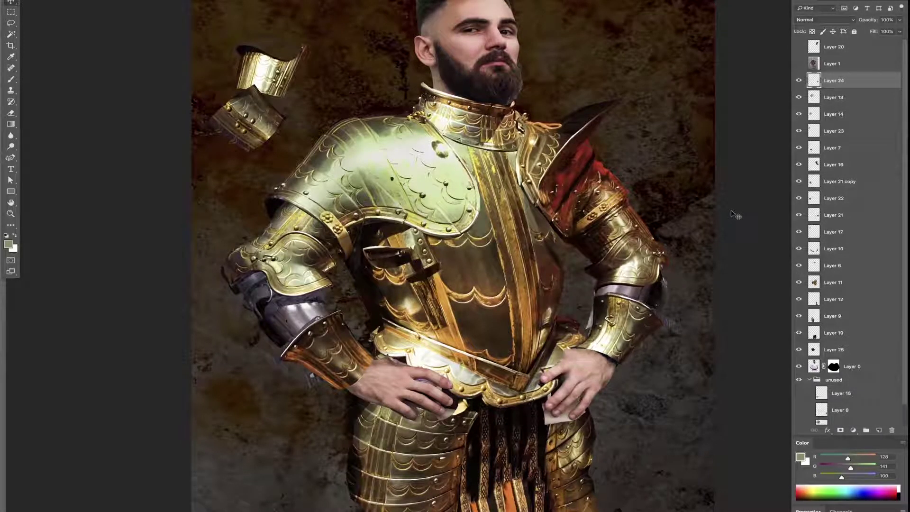
# Content-Aware Fill over the wristwatch on the Layer 10 forearms
pyautogui.keyDown('ctrl'); pyautogui.click(588, 371); pyautogui.keyUp('ctrl')
pyautogui.keyDown('alt'); pyautogui.click(799, 249); pyautogui.keyUp('alt')
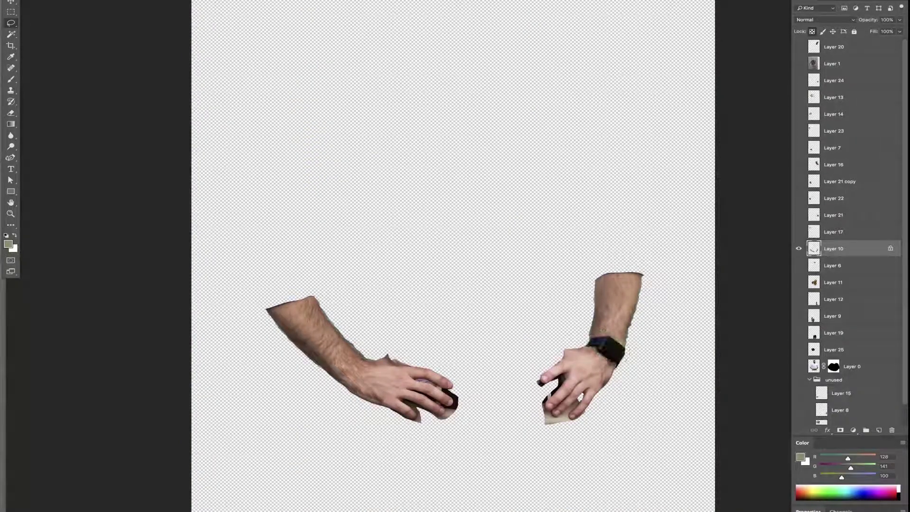
pyautogui.click(114, 108)
pyautogui.click(589, 306)
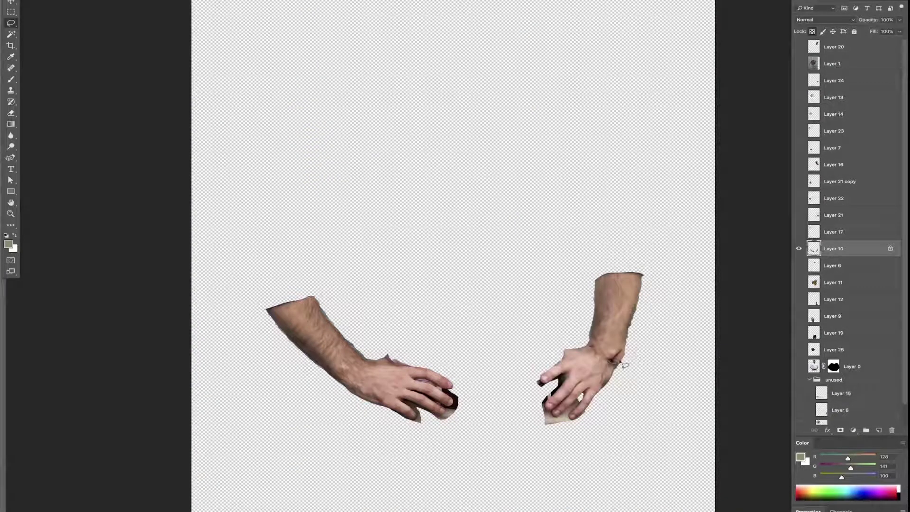
pyautogui.click(658, 311)
# Show all layers again and select the Layer 24 forearm armour with the Eraser
pyautogui.press('l')
pyautogui.keyDown('alt'); pyautogui.click(799, 249); pyautogui.keyUp('alt')
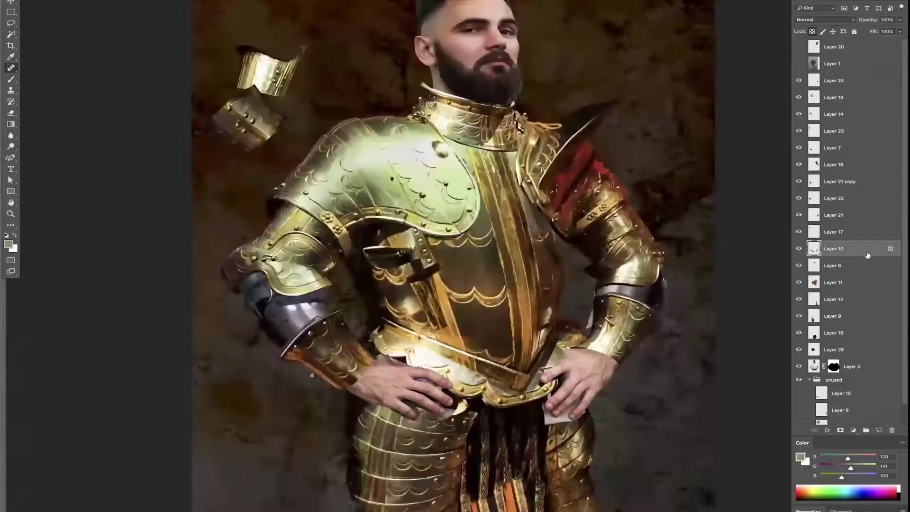
pyautogui.click(834, 215)
pyautogui.press('e')
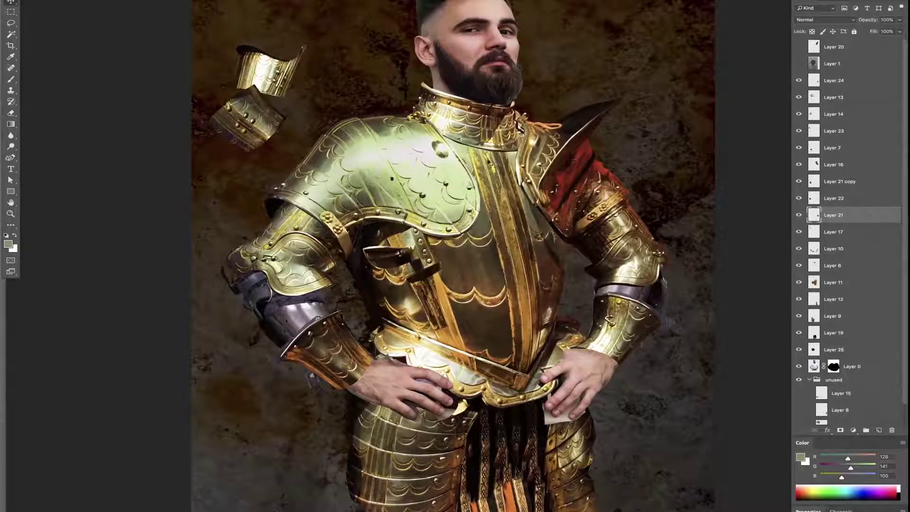
pyautogui.click(834, 80)
pyautogui.scroll(2, 453, 256)
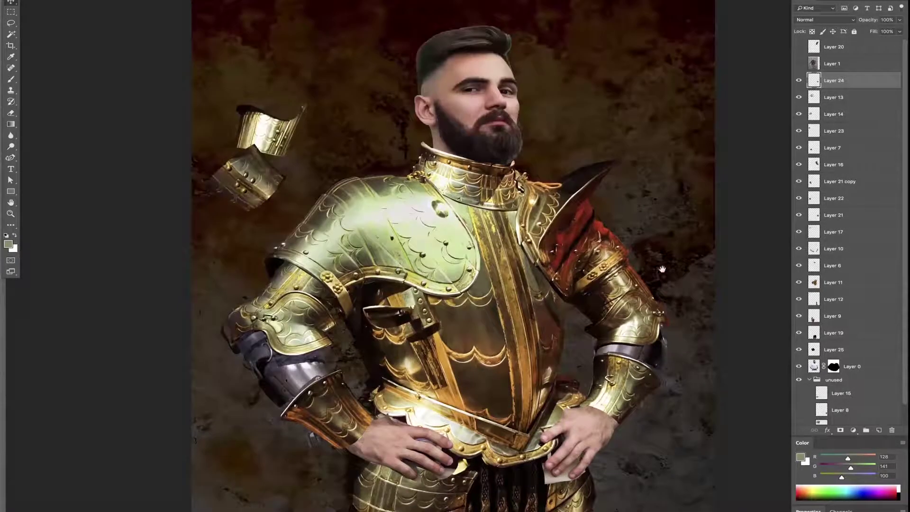
# Move the Layer 23 gold pauldron up onto the left shoulder and transform it
pyautogui.click(798, 97)
pyautogui.moveTo(256, 161)
pyautogui.mouseDown()
pyautogui.moveTo(360, 218)
pyautogui.moveTo(343, 238)
pyautogui.moveTo(349, 230)
pyautogui.mouseUp()
pyautogui.hotkey('ctrl', 't')
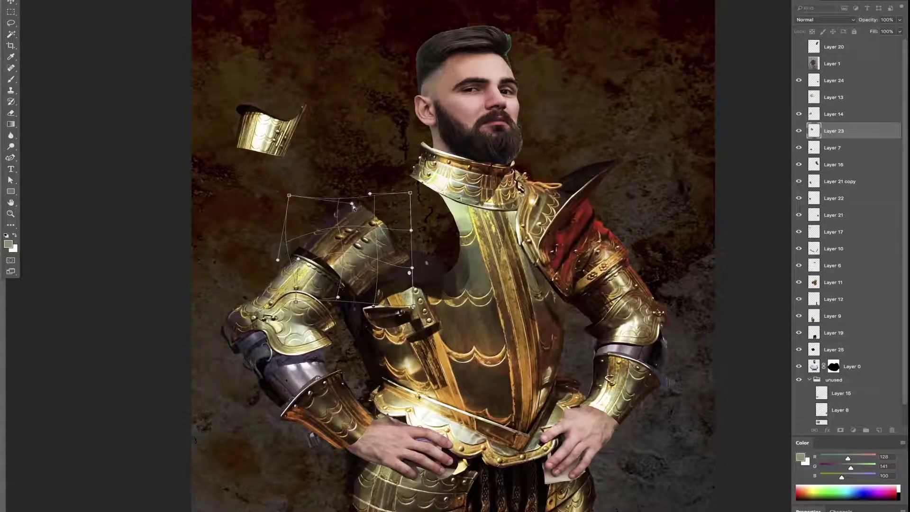
pyautogui.press('Return')
# Position the silver plate copied from the reference photo on the shoulder, removing its white fins
pyautogui.click(834, 114)
pyautogui.press('e')
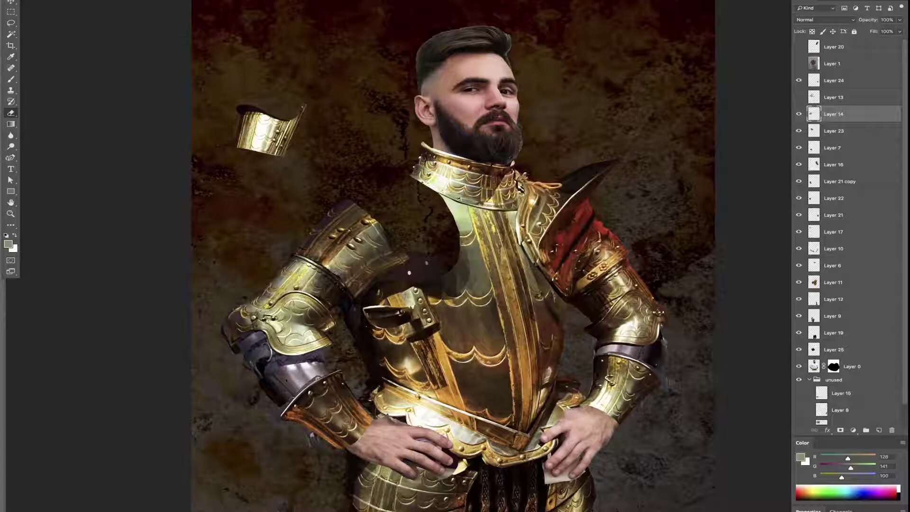
pyautogui.click(799, 64)
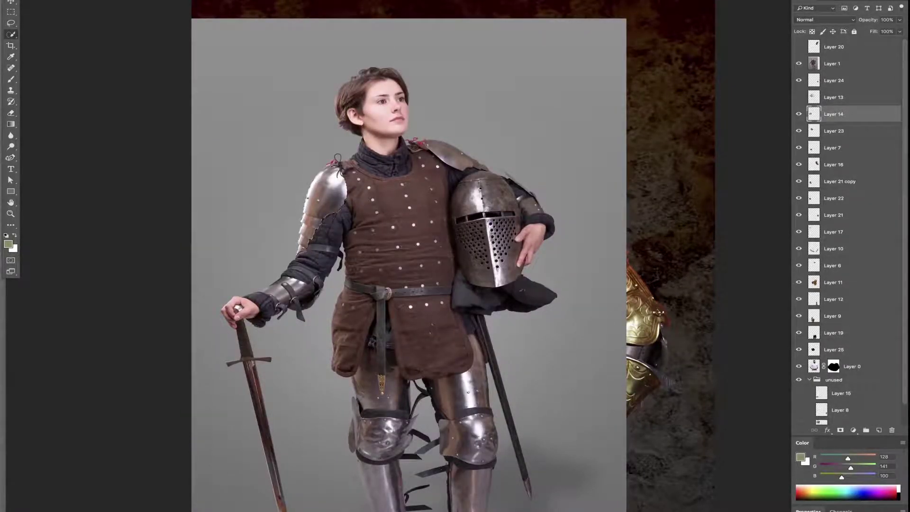
pyautogui.click(799, 63)
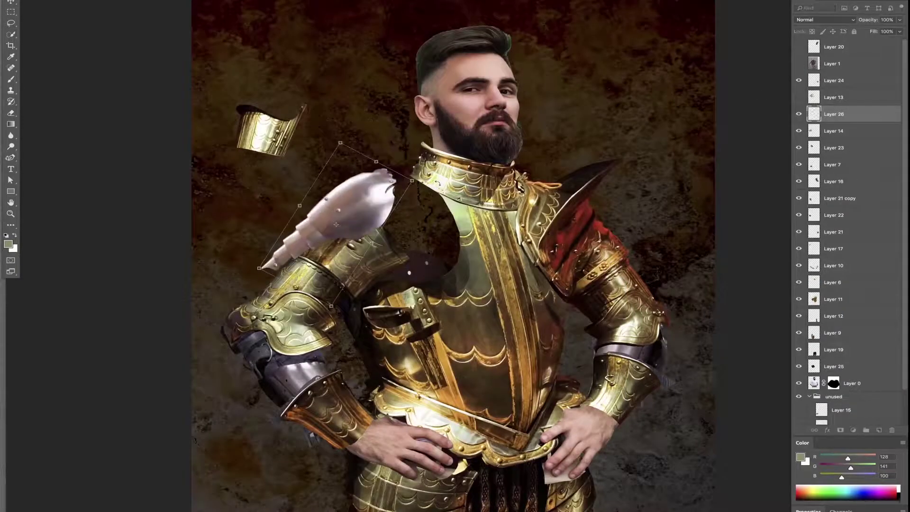
pyautogui.moveTo(332, 190); pyautogui.dragTo(369, 223)
pyautogui.press('l')
pyautogui.press('Delete')
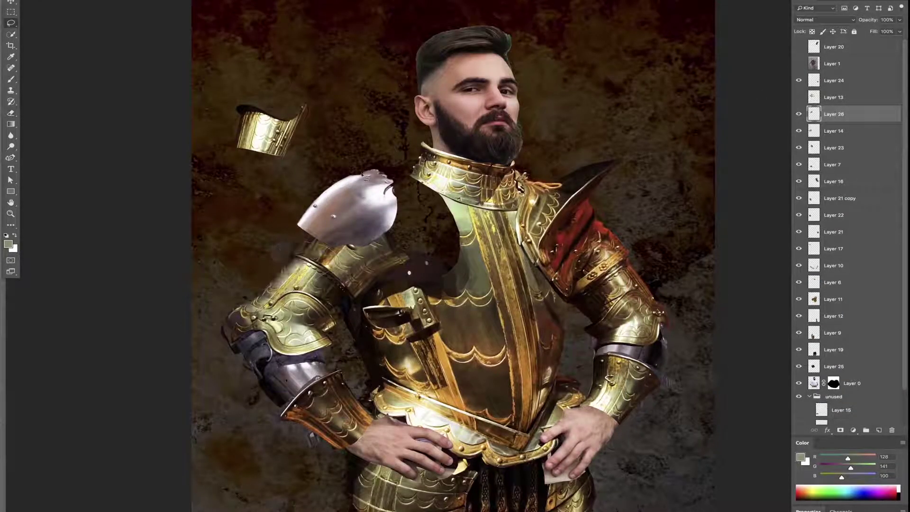
pyautogui.press('j')
# Stack the silver plate above the Layer 13 pauldron and warp it to fit
pyautogui.press('v')
pyautogui.click(799, 97)
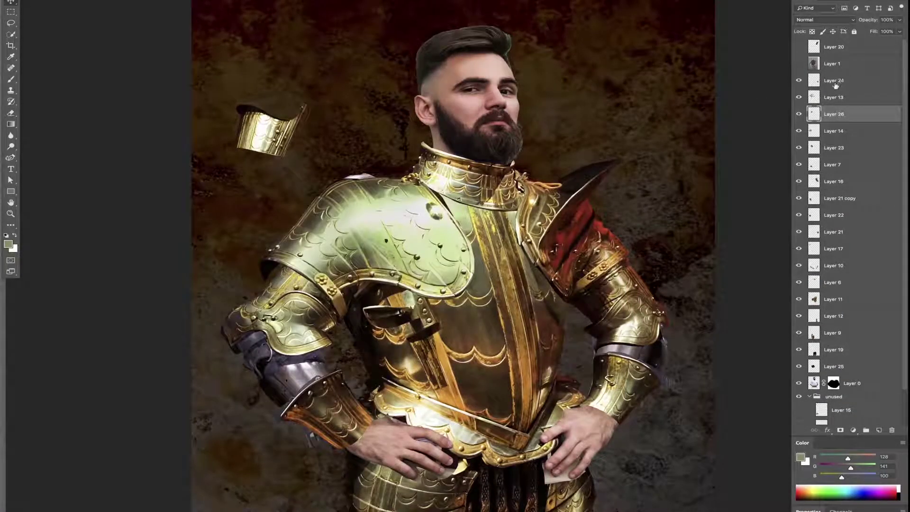
pyautogui.moveTo(835, 84); pyautogui.dragTo(835, 90)
pyautogui.hotkey('ctrl', 't')
pyautogui.moveTo(398, 199); pyautogui.dragTo(411, 205)
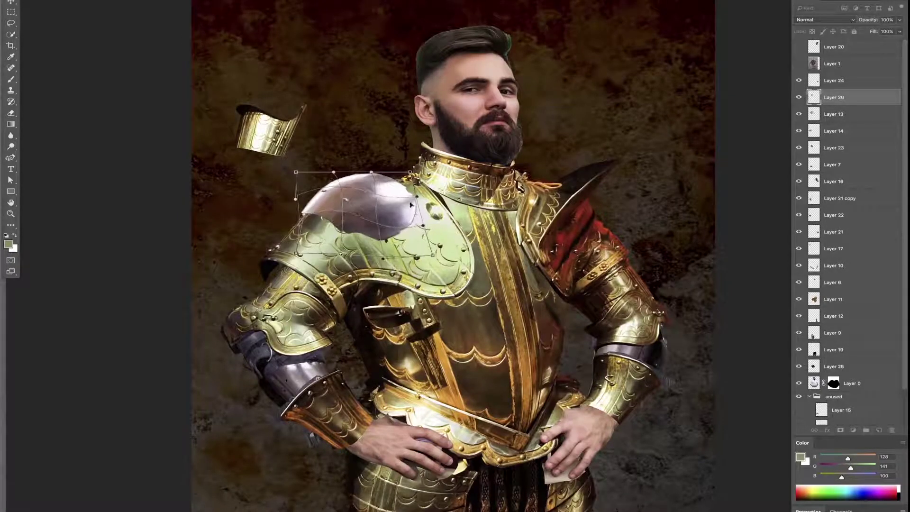
pyautogui.press('Return')
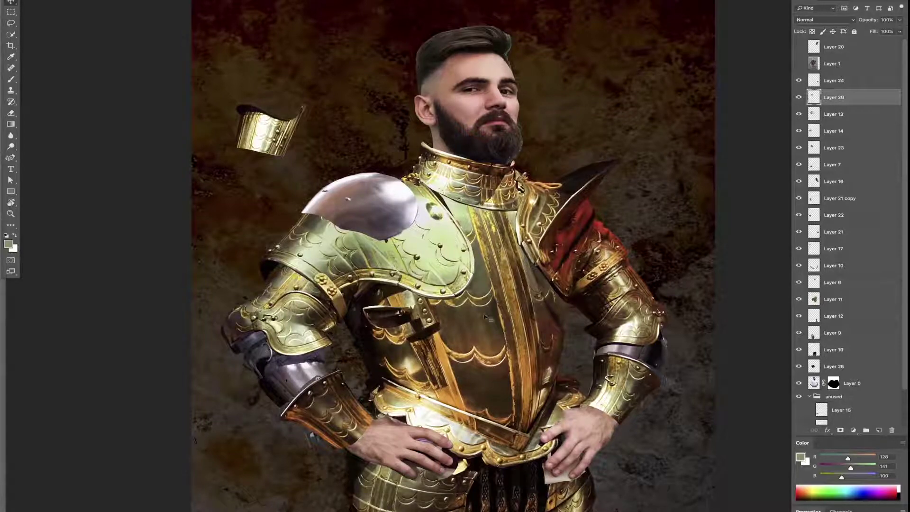
pyautogui.keyDown('ctrl'); pyautogui.click(518, 404); pyautogui.keyUp('ctrl')
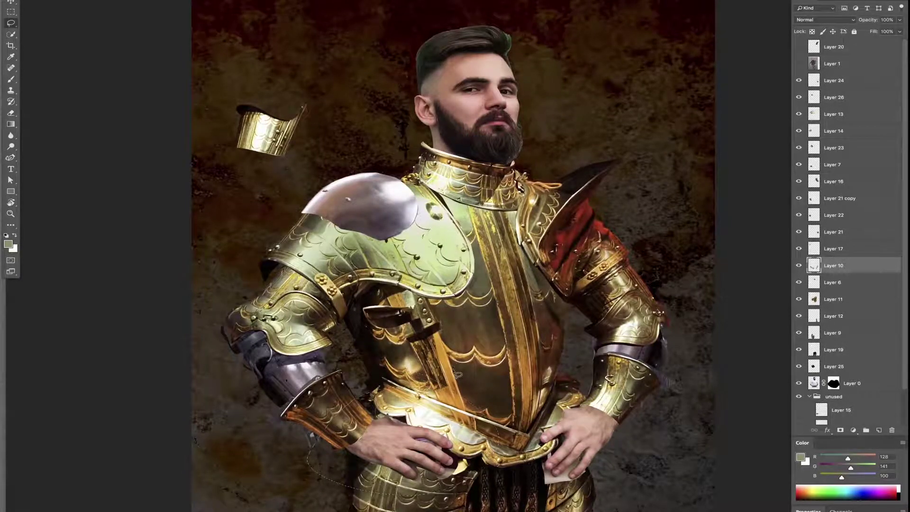
# Puppet Warp the first hand, placing pins and pulling them to reshape it
pyautogui.click(128, 127)
pyautogui.click(344, 429)
pyautogui.click(388, 419)
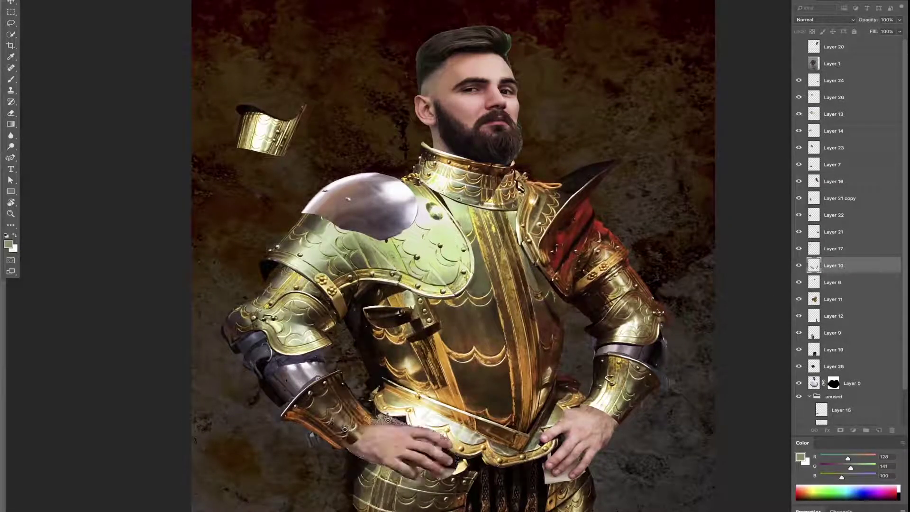
pyautogui.click(409, 472)
pyautogui.click(461, 436)
pyautogui.moveTo(430, 422); pyautogui.dragTo(434, 425)
pyautogui.click(439, 432)
pyautogui.click(467, 453)
pyautogui.click(439, 475)
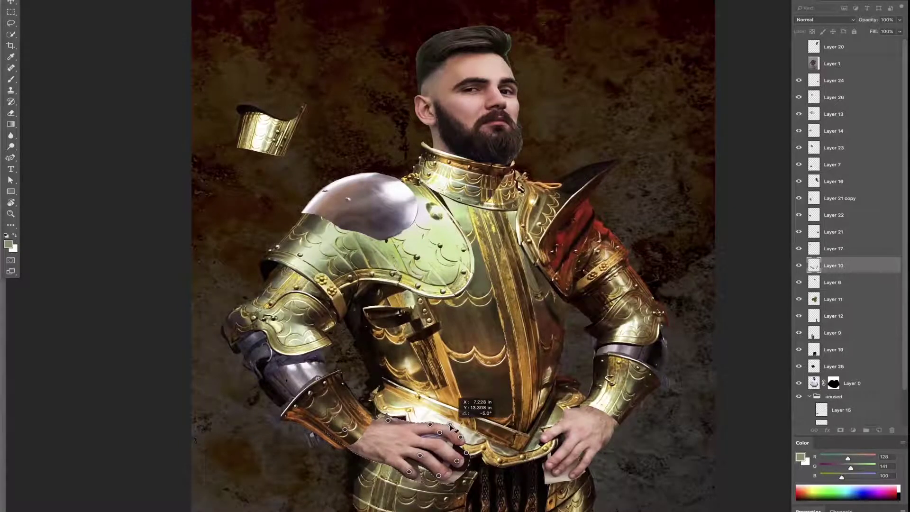
pyautogui.moveTo(408, 472); pyautogui.dragTo(411, 474)
# Add more pins across the hand and fingers, nudge them, and commit the warp
pyautogui.click(408, 465)
pyautogui.click(421, 477)
pyautogui.click(420, 456)
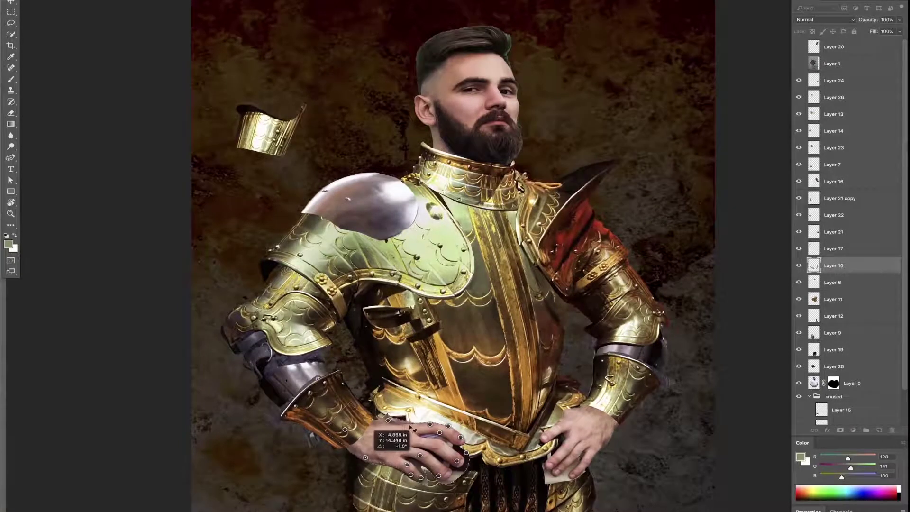
pyautogui.click(365, 457)
pyautogui.moveTo(388, 420); pyautogui.dragTo(382, 416)
pyautogui.moveTo(420, 455); pyautogui.dragTo(422, 457)
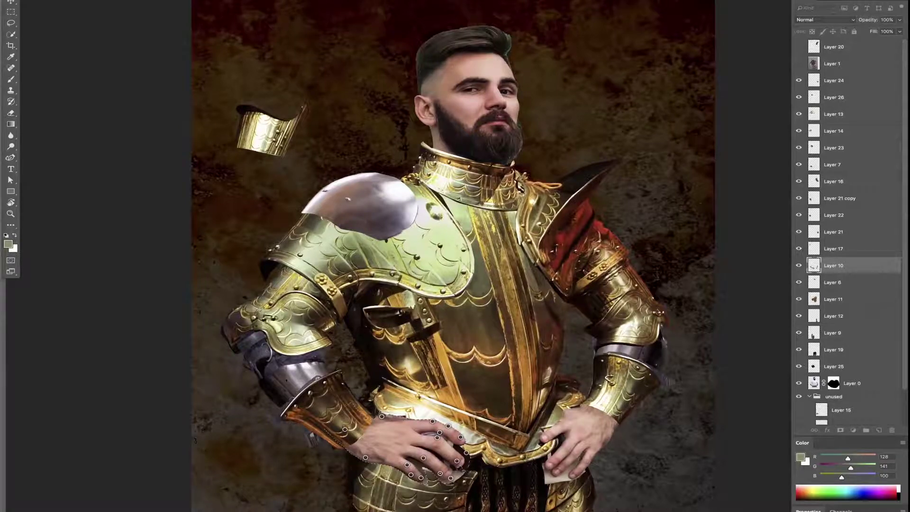
pyautogui.click(403, 426)
pyautogui.click(420, 431)
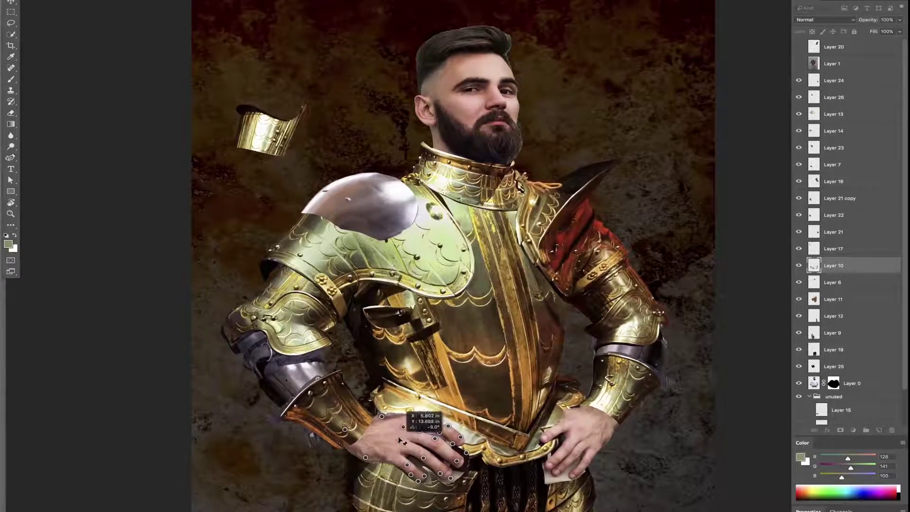
pyautogui.moveTo(415, 417); pyautogui.dragTo(417, 419)
pyautogui.press('Return')
# Puppet Warp the other hand with pins along its lower edge and commit
pyautogui.press('l')
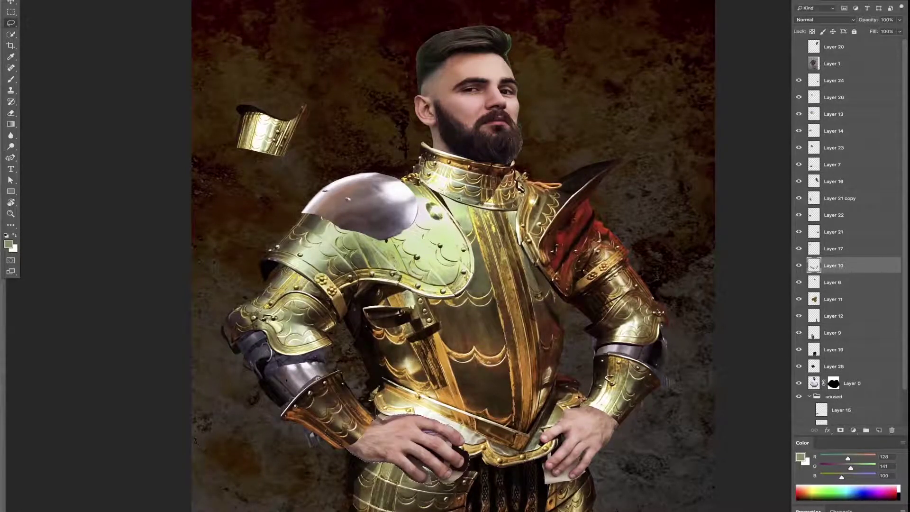
pyautogui.click(152, 128)
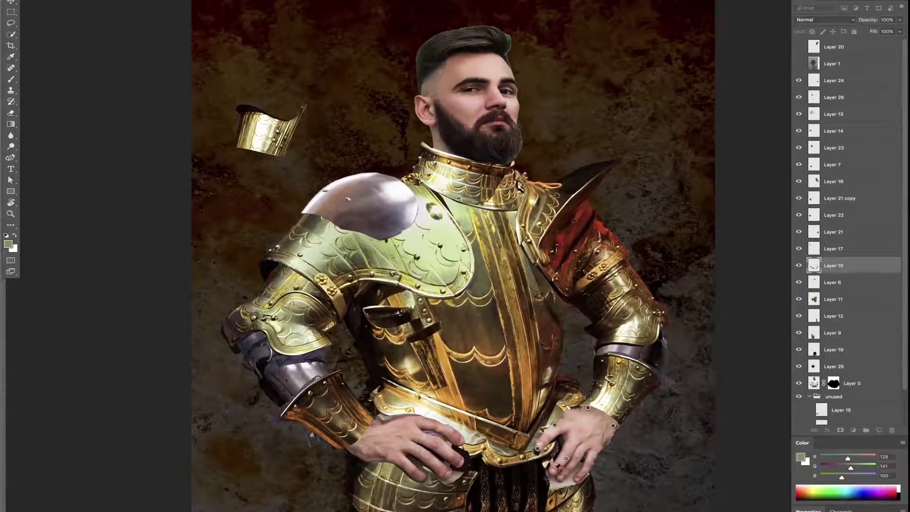
pyautogui.click(598, 469)
pyautogui.click(582, 490)
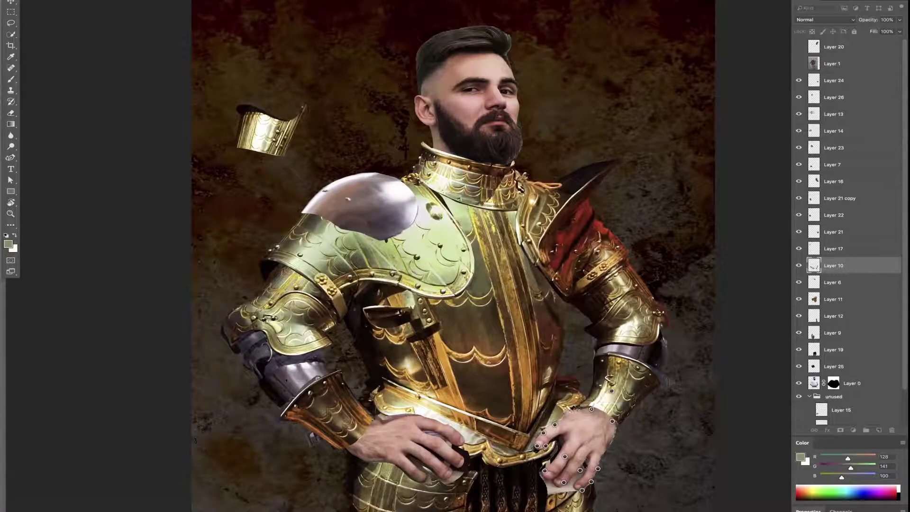
pyautogui.press('Return')
# Copy the lassoed hand area to its own layer and rotate it into position
pyautogui.press('l')
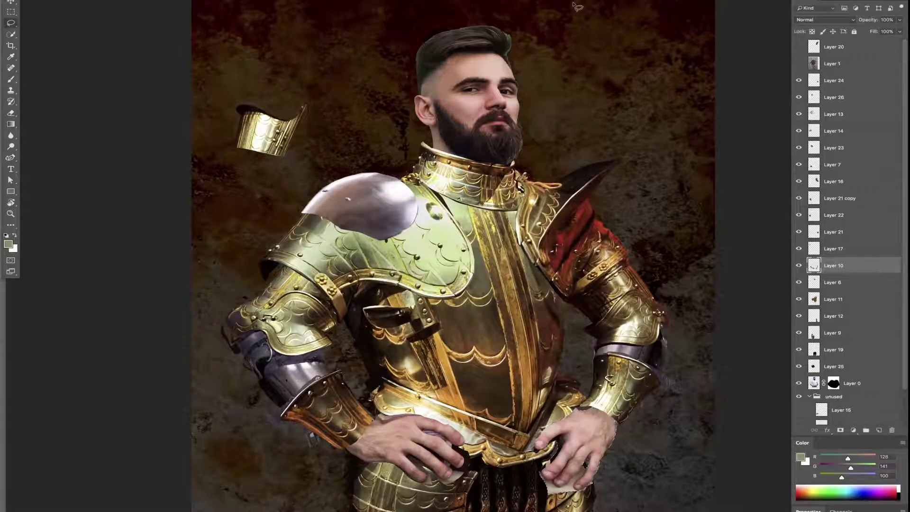
pyautogui.click(835, 315)
pyautogui.hotkey('ctrl', 'j')
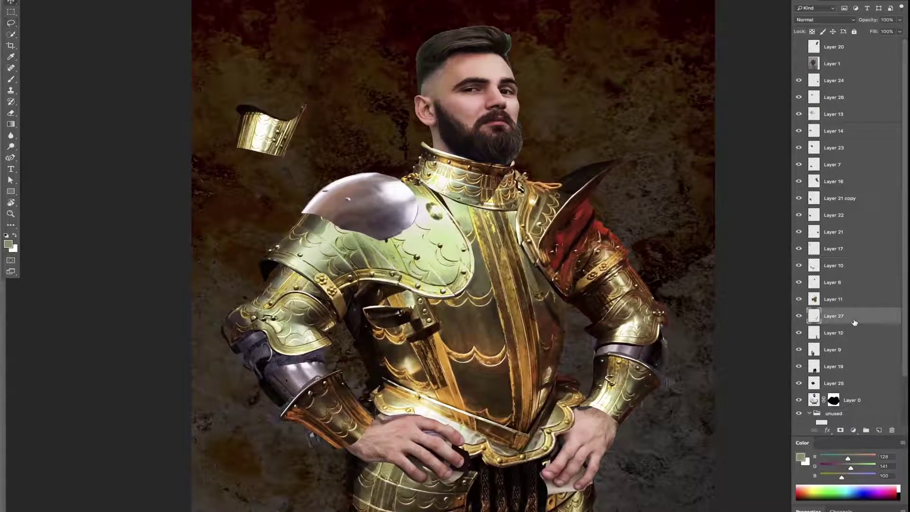
pyautogui.hotkey('ctrl', 't')
pyautogui.moveTo(646, 435); pyautogui.dragTo(679, 428)
pyautogui.press('Return')
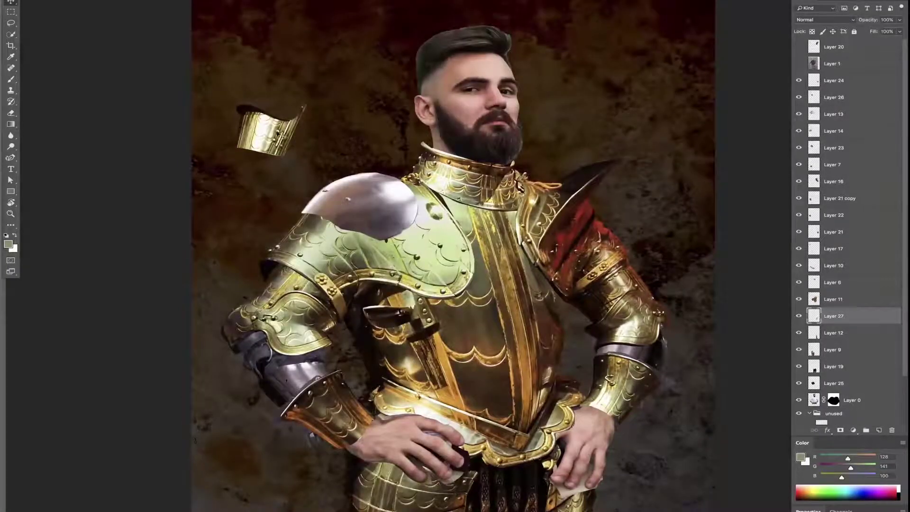
# Move the floating gold vambrace onto the forearm and bring it to the front
pyautogui.moveTo(279, 135)
pyautogui.mouseDown()
pyautogui.moveTo(361, 416)
pyautogui.moveTo(351, 422)
pyautogui.moveTo(612, 408)
pyautogui.moveTo(633, 429)
pyautogui.mouseUp()
pyautogui.hotkey('ctrl', 'shift', ']')
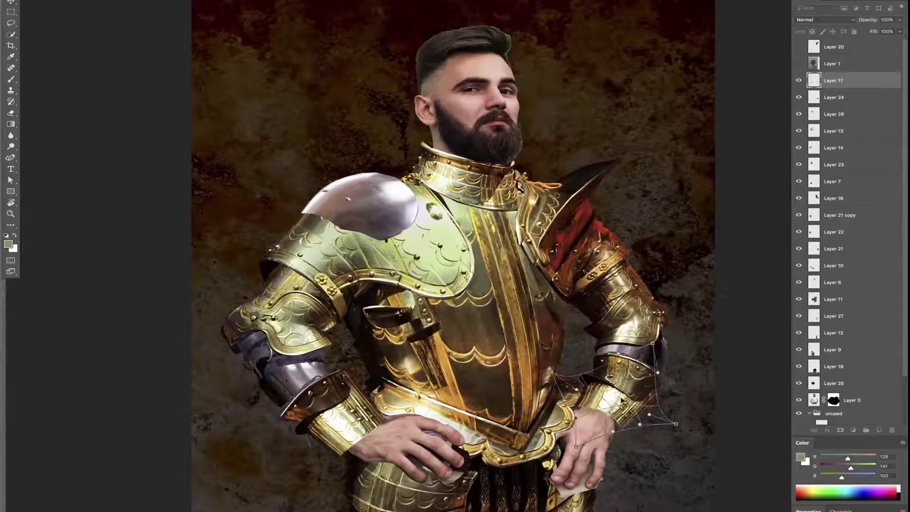
pyautogui.press('Return')
# Trim the left forearm piece with lasso and eraser, then outline the right wrist area
pyautogui.press('l')
pyautogui.moveTo(360, 379); pyautogui.dragTo(351, 430)
pyautogui.hotkey('ctrl', 'd')
pyautogui.press('e')
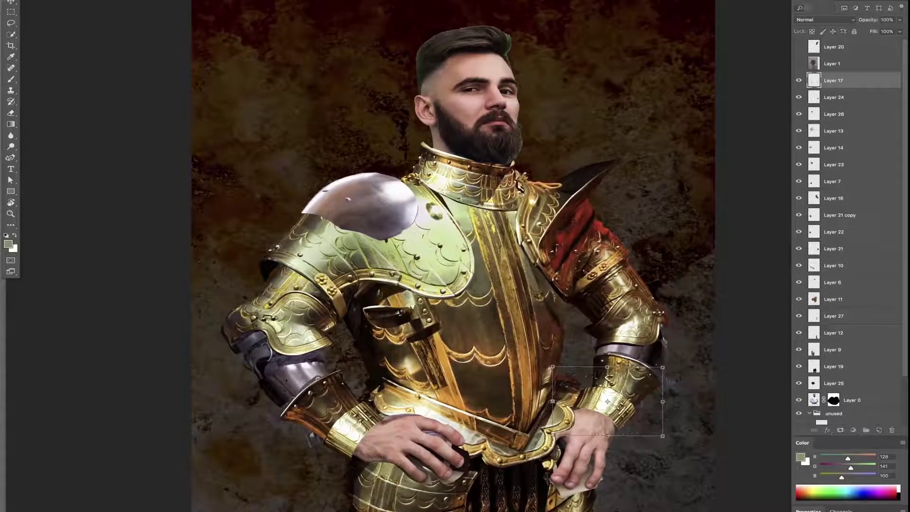
pyautogui.press('l')
pyautogui.moveTo(564, 400); pyautogui.dragTo(659, 367)
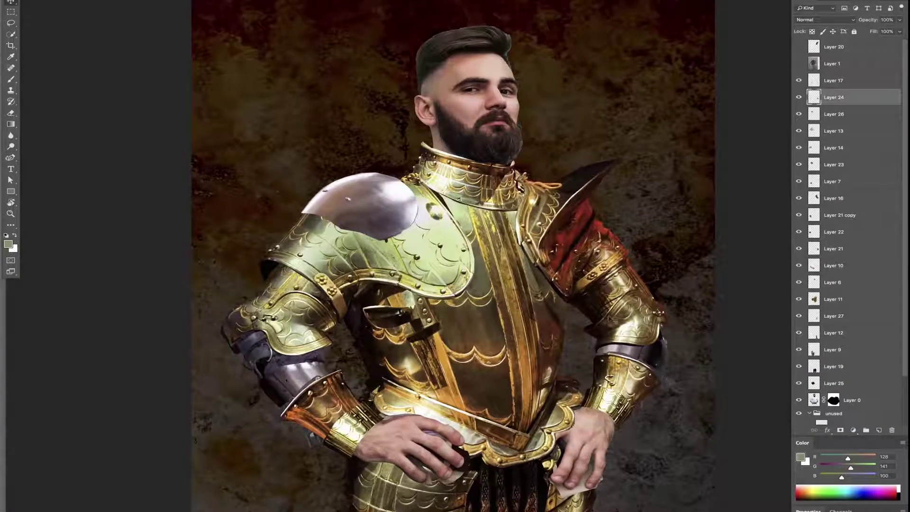
# Burn darker shading into the Layer 22 and Layer 21 forearm guards
pyautogui.keyDown('ctrl'); pyautogui.click(275, 363); pyautogui.keyUp('ctrl')
pyautogui.moveTo(277, 362)
pyautogui.mouseDown()
pyautogui.moveTo(305, 372)
pyautogui.moveTo(242, 329)
pyautogui.mouseUp()
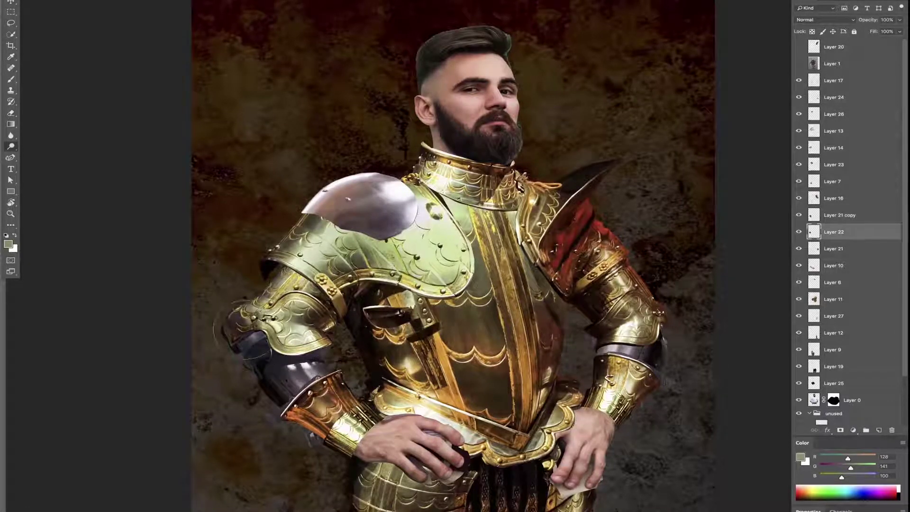
pyautogui.keyDown('ctrl'); pyautogui.click(562, 336); pyautogui.keyUp('ctrl')
pyautogui.moveTo(564, 336); pyautogui.dragTo(591, 342)
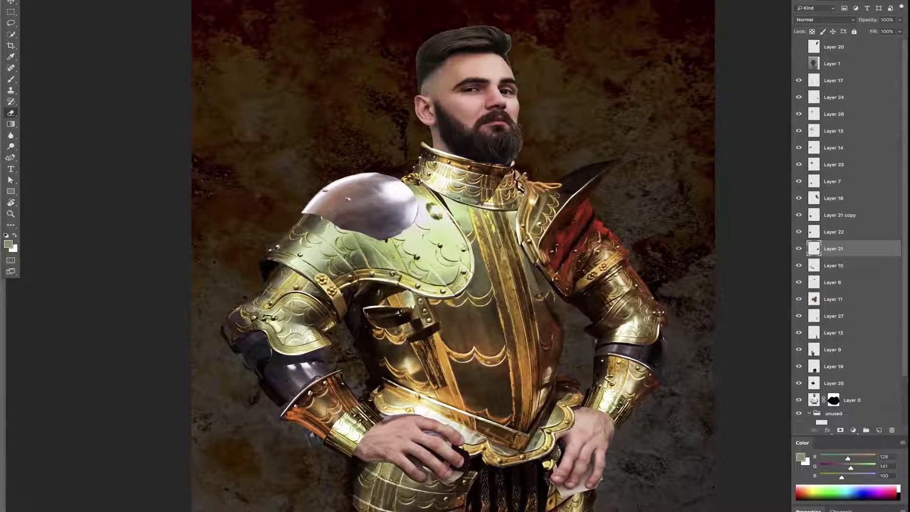
# Paint the silver shoulder plate with sampled armour gold and burn its tone
pyautogui.press('b')
pyautogui.keyDown('alt'); pyautogui.click(400, 209); pyautogui.keyUp('alt')
pyautogui.keyDown('shift'); pyautogui.rightClick(400, 208); pyautogui.keyUp('shift')
pyautogui.press('Escape')
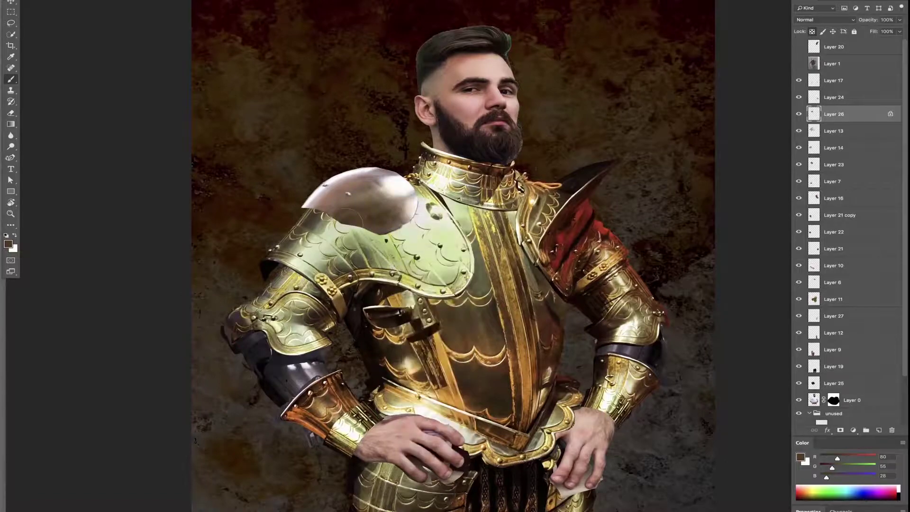
pyautogui.keyDown('alt'); pyautogui.click(288, 281); pyautogui.keyUp('alt')
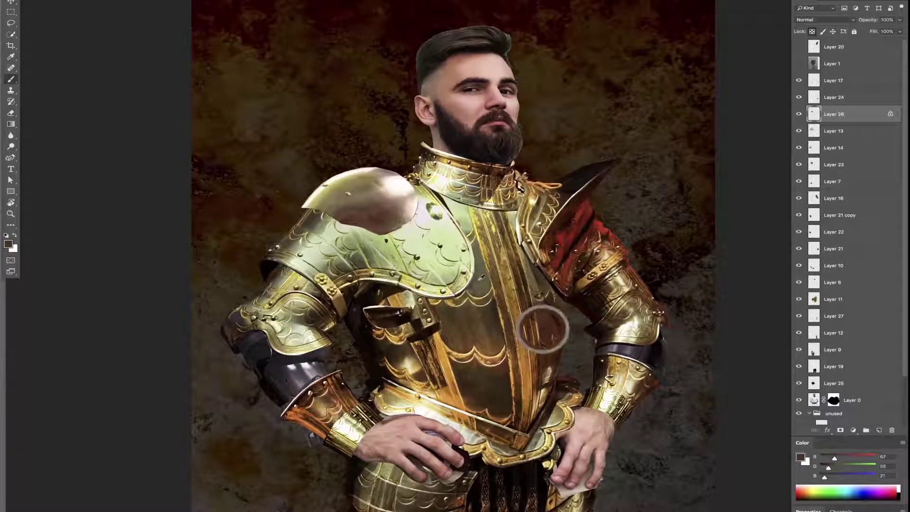
pyautogui.press('o')
pyautogui.moveTo(361, 199)
pyautogui.mouseDown()
pyautogui.moveTo(375, 223)
pyautogui.moveTo(361, 199)
pyautogui.mouseUp()
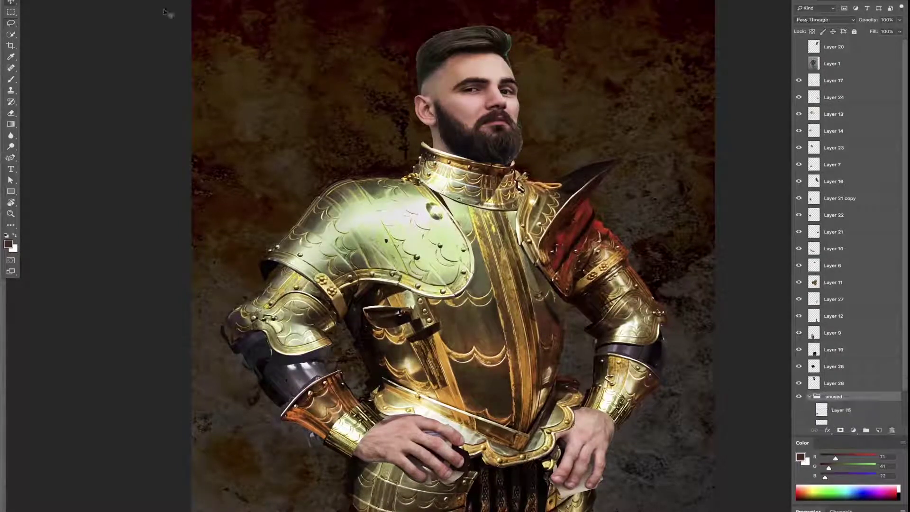
# Duplicate the head layer and Liquify it to lengthen the beard and raise the quiff
pyautogui.click(865, 384)
pyautogui.hotkey('ctrl', 'j')
pyautogui.click(244, 1)
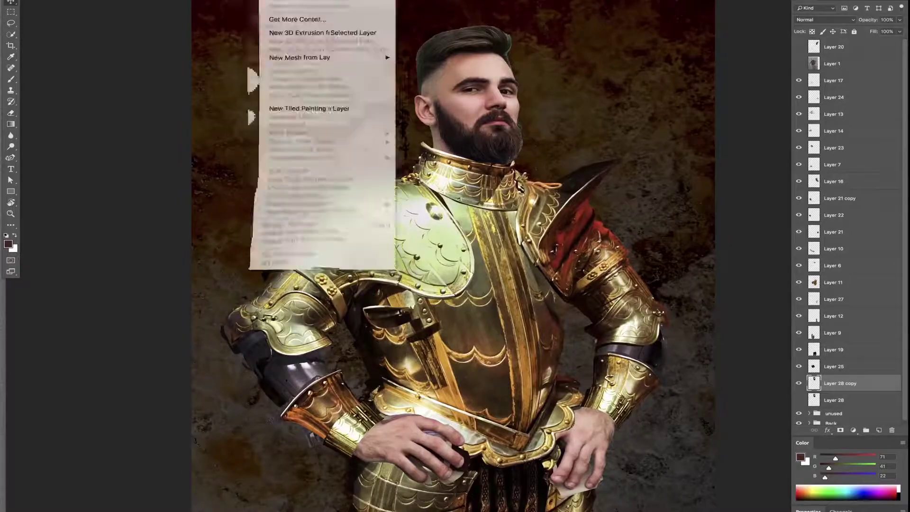
pyautogui.click(245, 33)
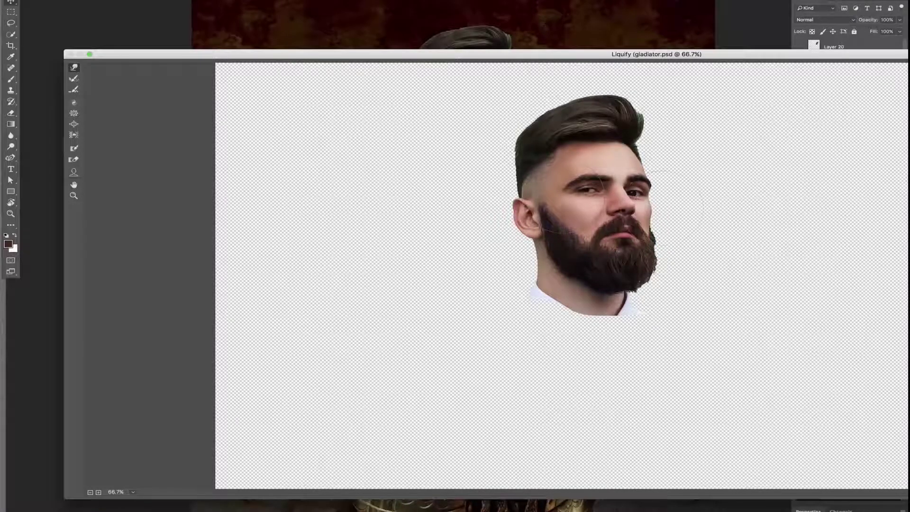
pyautogui.moveTo(616, 274); pyautogui.dragTo(635, 299)
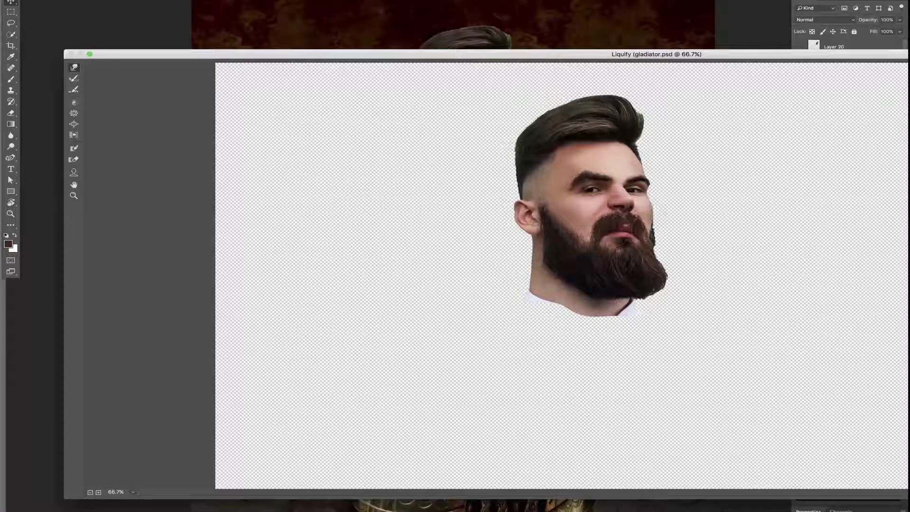
pyautogui.moveTo(635, 125); pyautogui.dragTo(647, 119)
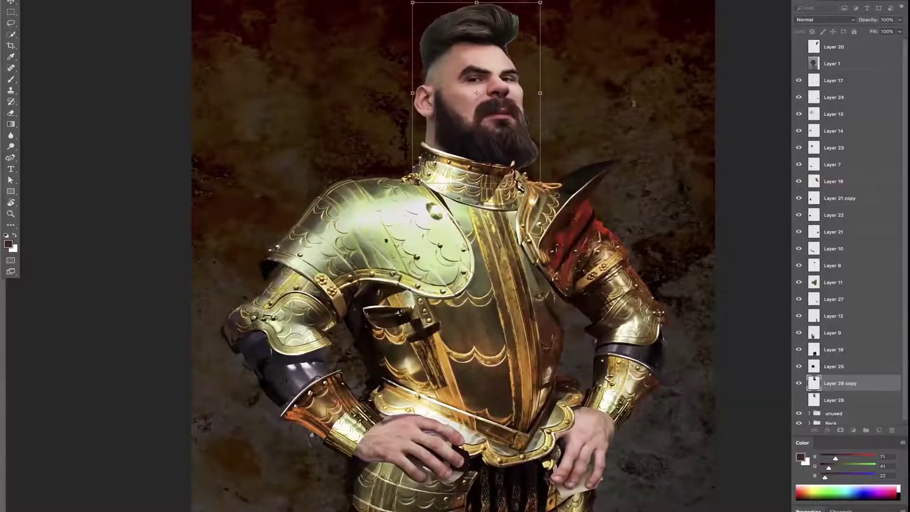
# Group the lower waist armour layers and place the group below Layer 25
pyautogui.hotkey('ctrl', '-')
pyautogui.keyDown('ctrl'); pyautogui.click(536, 360); pyautogui.keyUp('ctrl')
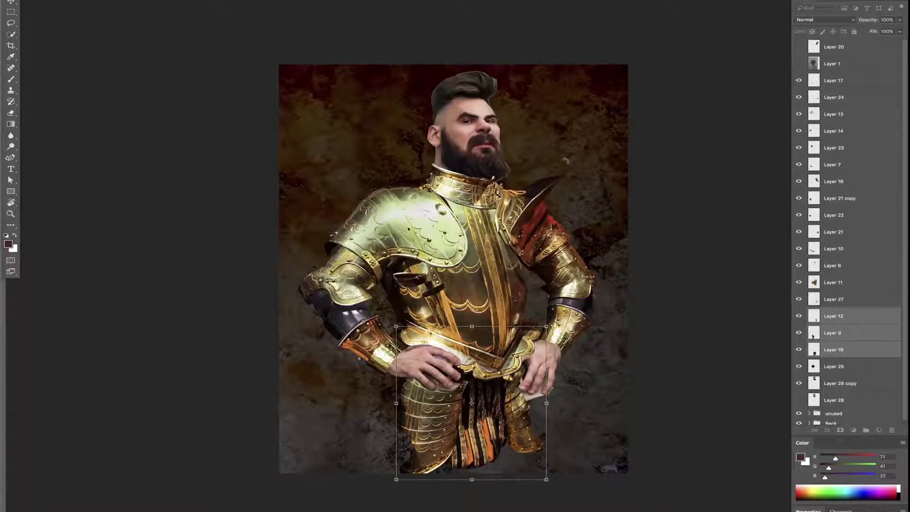
pyautogui.hotkey('ctrl', '+')
pyautogui.hotkey('ctrl', 'g')
pyautogui.moveTo(799, 80)
pyautogui.mouseDown()
pyautogui.moveTo(799, 283)
pyautogui.moveTo(798, 265)
pyautogui.mouseUp()
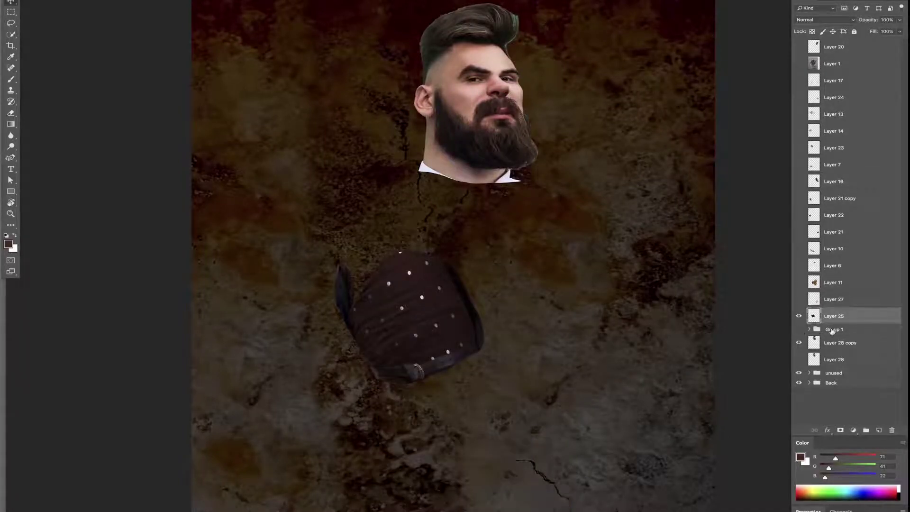
pyautogui.moveTo(834, 313); pyautogui.dragTo(834, 334)
# Rename a layer to 'hand' and move it below Layer 25
pyautogui.doubleClick(833, 299)
pyautogui.write('hand')
pyautogui.moveTo(799, 283); pyautogui.dragTo(799, 248)
pyautogui.moveTo(829, 299); pyautogui.dragTo(830, 308)
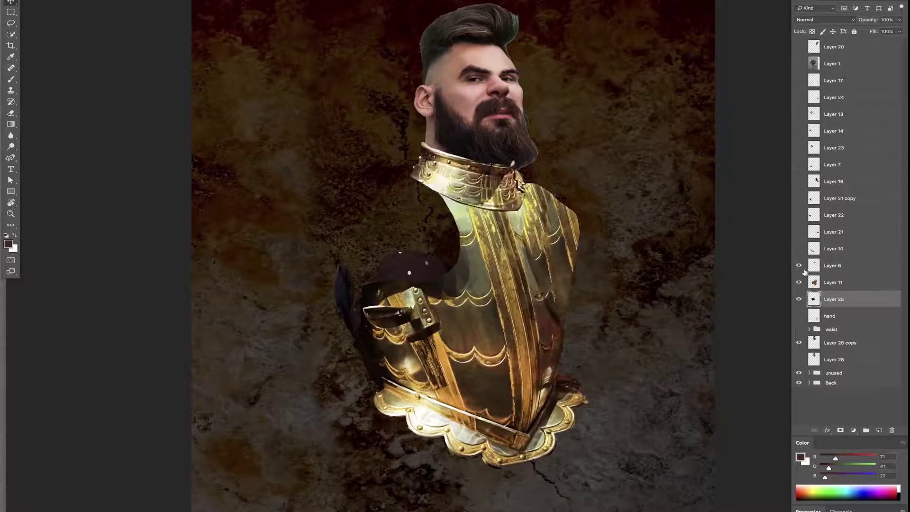
# Group the chest armour layers and move Layer 21 into the chest group
pyautogui.click(834, 248)
pyautogui.press('l')
pyautogui.click(799, 232)
pyautogui.hotkey('ctrl', 'g')
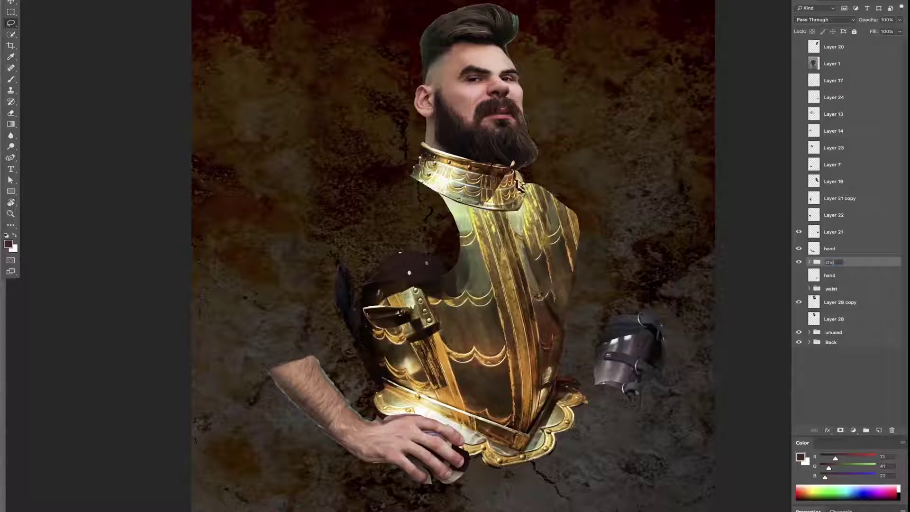
pyautogui.click(799, 214)
pyautogui.click(835, 232)
pyautogui.moveTo(836, 235); pyautogui.dragTo(832, 261)
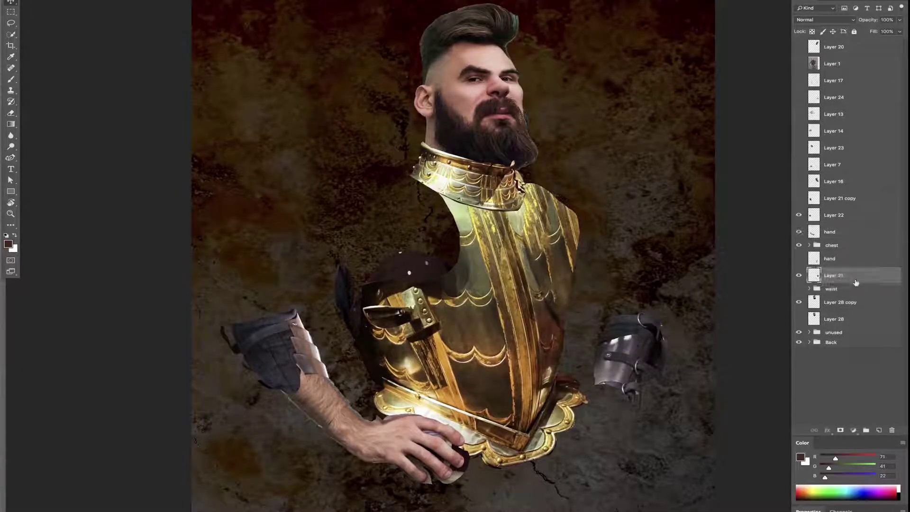
# Move Layer 22 and Layer 21 copy into the chest group
pyautogui.click(798, 259)
pyautogui.click(844, 258)
pyautogui.moveTo(834, 214); pyautogui.dragTo(832, 245)
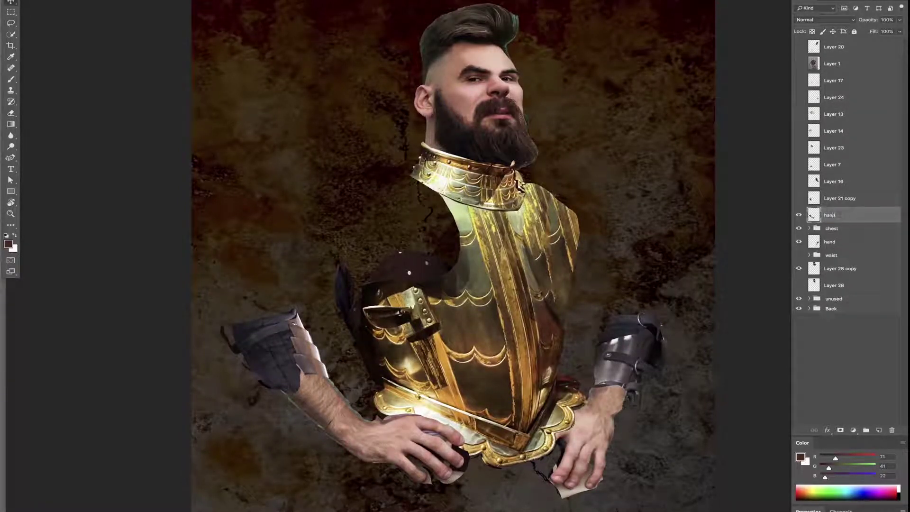
pyautogui.click(799, 198)
pyautogui.moveTo(839, 198); pyautogui.dragTo(832, 227)
# Merge Layers 13, 14 and 23 into a single shoulder layer
pyautogui.click(799, 181)
pyautogui.doubleClick(835, 181)
pyautogui.moveTo(799, 167)
pyautogui.mouseDown()
pyautogui.moveTo(799, 114)
pyautogui.moveTo(834, 170)
pyautogui.moveTo(835, 207)
pyautogui.mouseUp()
pyautogui.hotkey('ctrl', 'e')
# Position the gauntlet on the forearm and move Layer 29 below the shoulder layer
pyautogui.click(799, 97)
pyautogui.click(799, 191)
pyautogui.click(799, 80)
pyautogui.click(834, 81)
pyautogui.moveTo(642, 381); pyautogui.dragTo(642, 383)
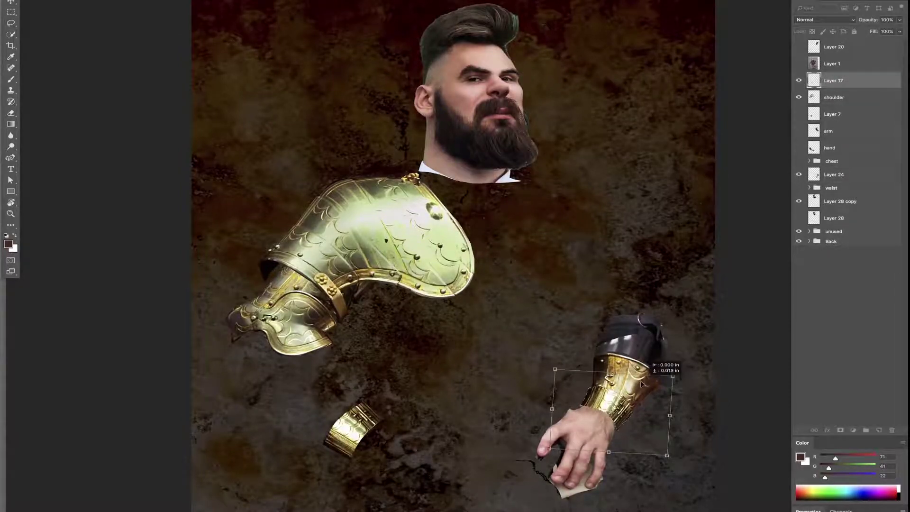
pyautogui.press('l')
pyautogui.click(879, 430)
pyautogui.click(799, 114)
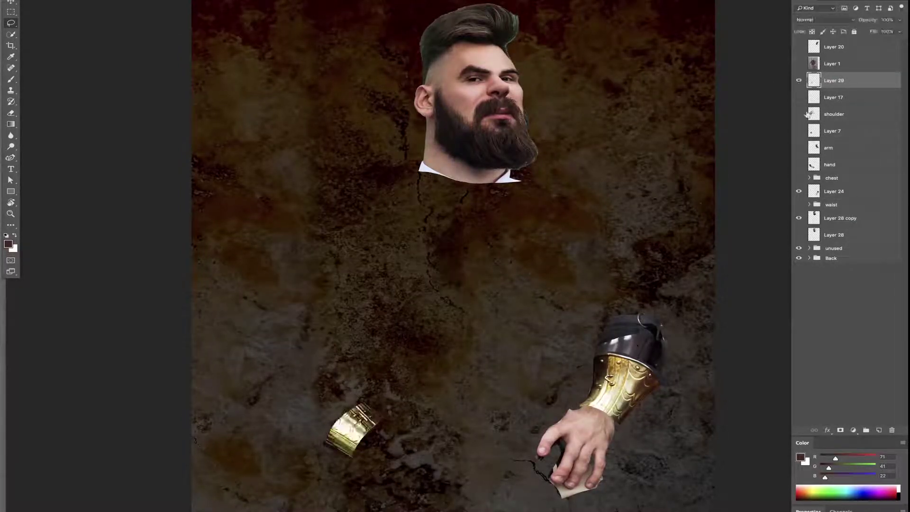
pyautogui.moveTo(833, 81); pyautogui.dragTo(841, 205)
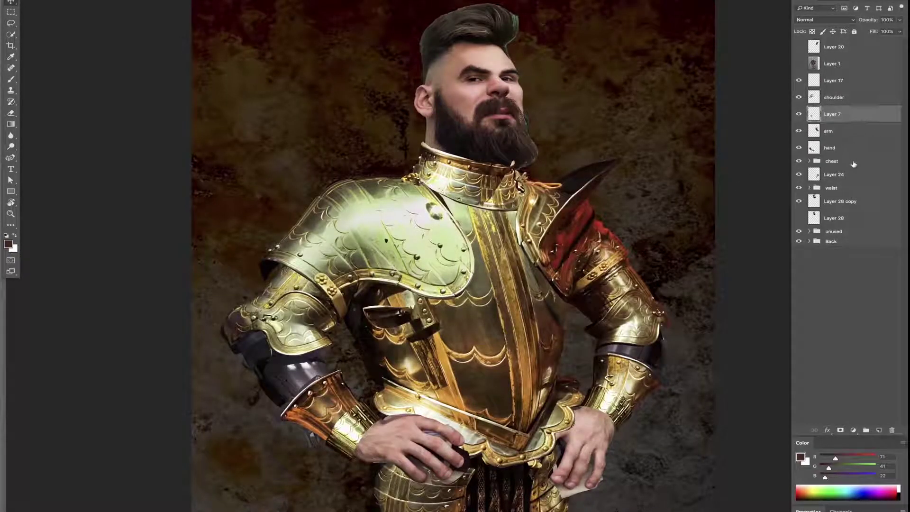
# Merge the chest and waist groups into layers and rename the head copy layer 'head'
pyautogui.rightClick(841, 198)
pyautogui.click(872, 265)
pyautogui.doubleClick(840, 215)
pyautogui.write('head')
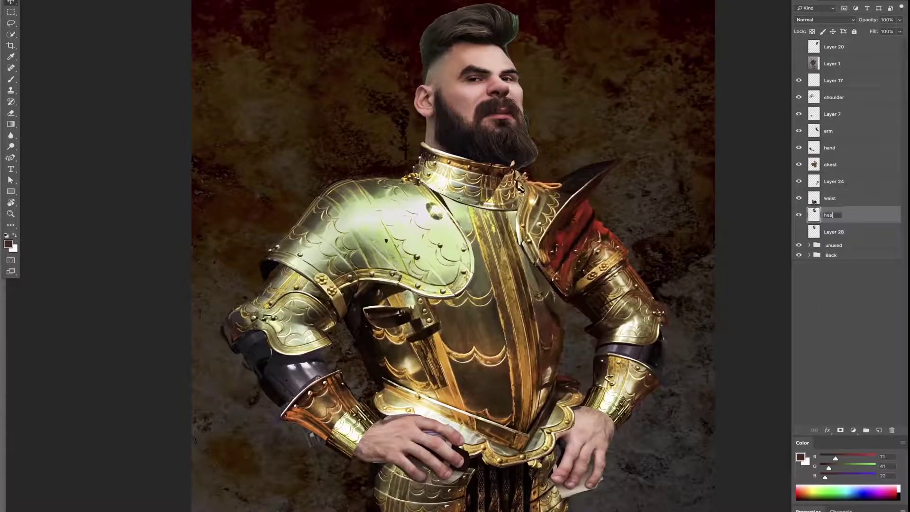
pyautogui.hotkey('ctrl', '-')
# Warp the chest armour to fit the body
pyautogui.click(830, 165)
pyautogui.hotkey('ctrl', 't')
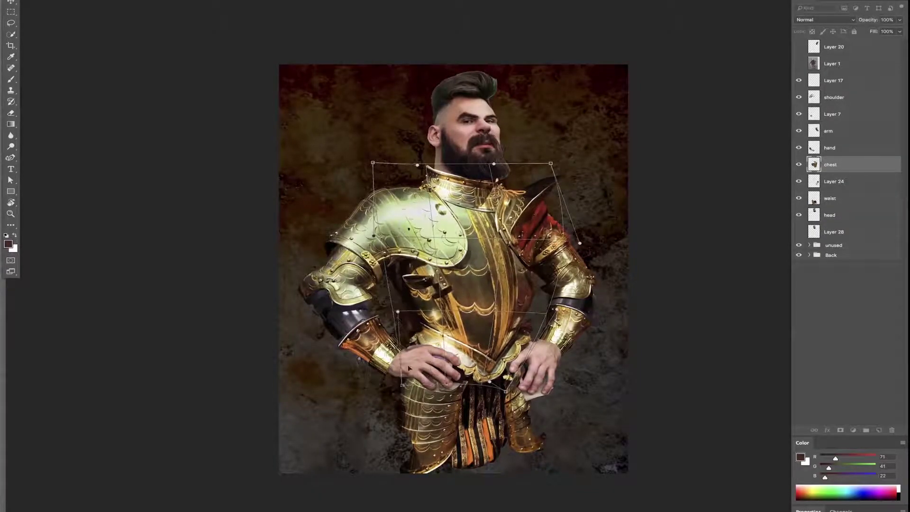
pyautogui.moveTo(561, 280); pyautogui.dragTo(503, 247)
pyautogui.press('Return')
# Move and rotate the right arm pieces (Layer 17, arm, Layer 24) into place
pyautogui.keyDown('ctrl'); pyautogui.click(828, 131); pyautogui.keyUp('ctrl')
pyautogui.keyDown('ctrl'); pyautogui.click(833, 182); pyautogui.keyUp('ctrl')
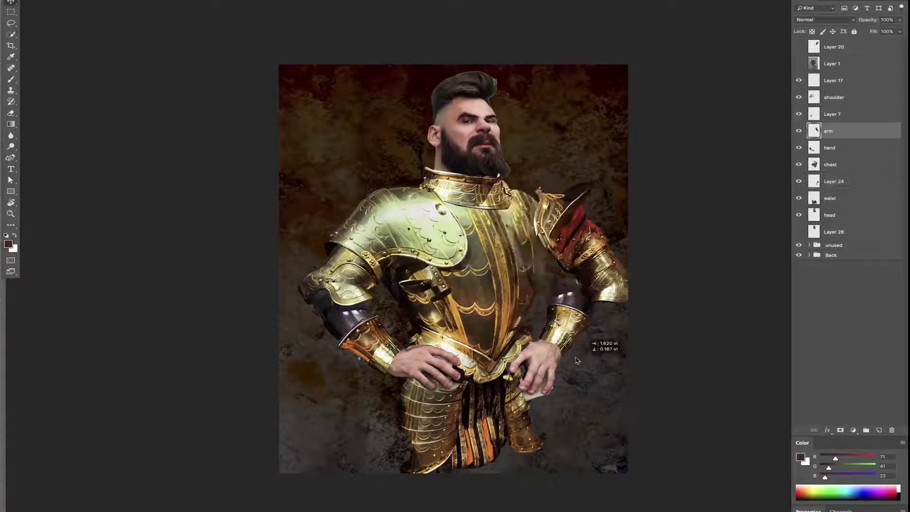
pyautogui.keyDown('ctrl'); pyautogui.click(834, 81); pyautogui.keyUp('ctrl')
pyautogui.hotkey('ctrl', 't')
pyautogui.moveTo(590, 203); pyautogui.dragTo(422, 48)
pyautogui.press('Return')
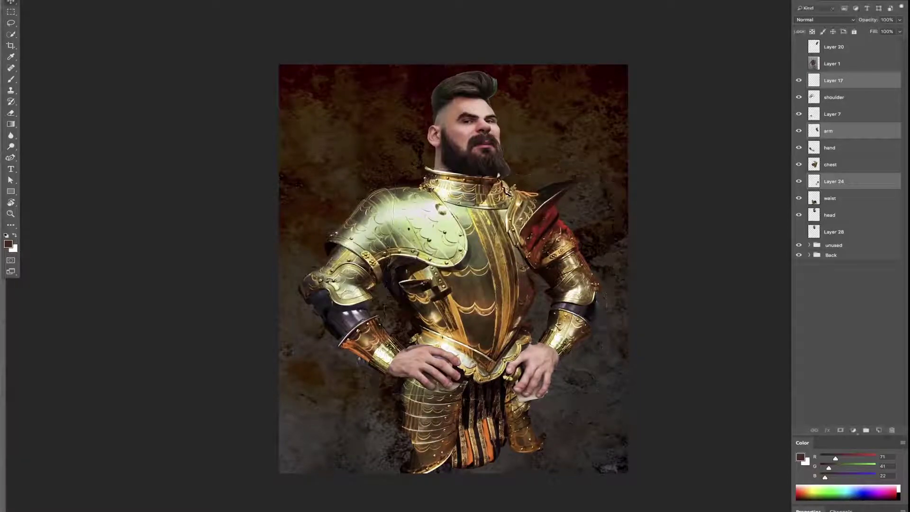
# Merge the left arm pieces into the shoulder layer and bend the arm at the elbow
pyautogui.keyDown('ctrl'); pyautogui.keyDown('shift'); pyautogui.click(583, 323); pyautogui.keyUp('shift'); pyautogui.keyUp('ctrl')
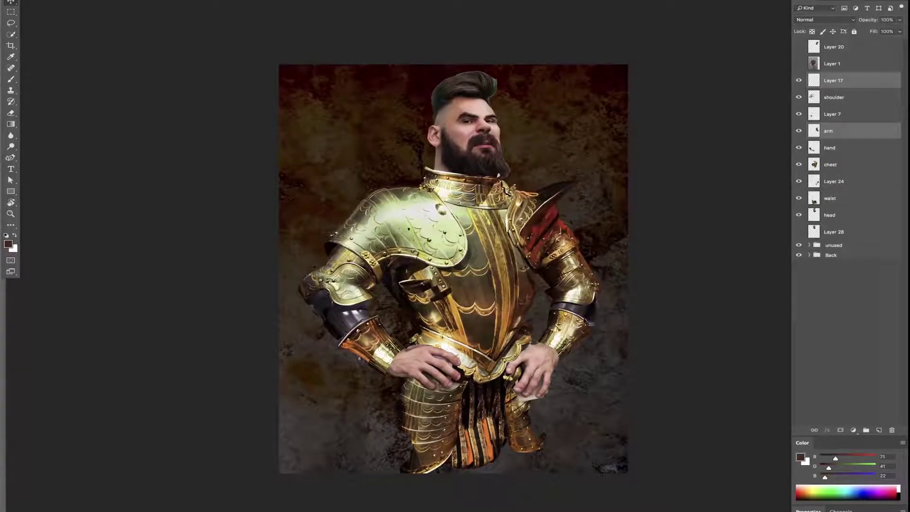
pyautogui.keyDown('ctrl'); pyautogui.keyDown('shift'); pyautogui.click(333, 314); pyautogui.keyUp('shift'); pyautogui.keyUp('ctrl')
pyautogui.hotkey('ctrl', 'e')
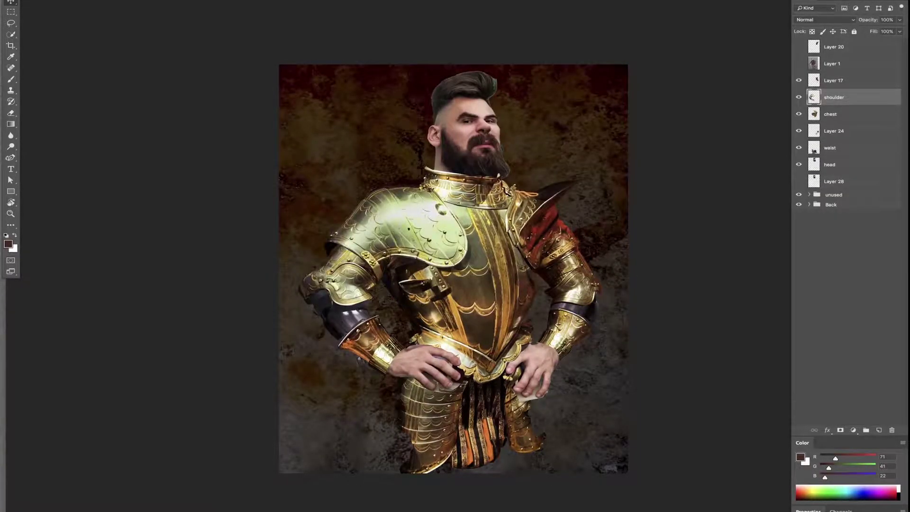
pyautogui.moveTo(337, 271); pyautogui.dragTo(402, 356)
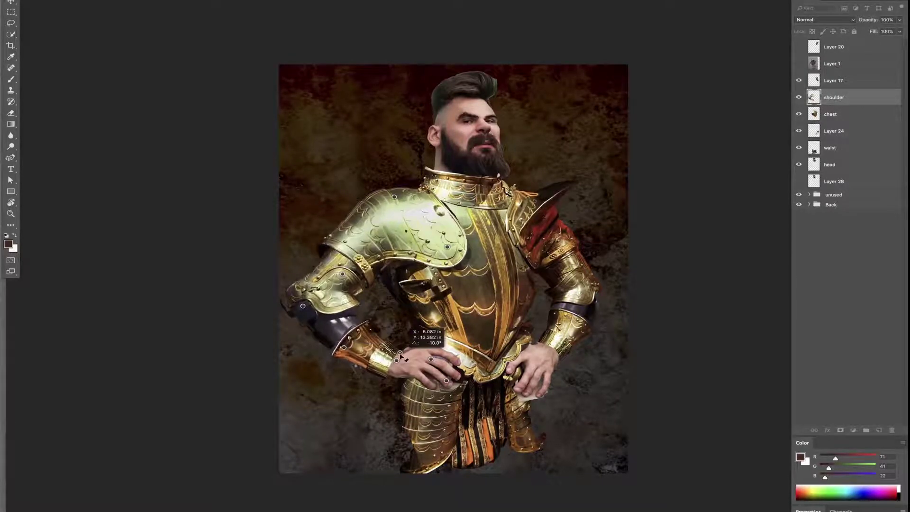
pyautogui.press('Return')
# Adjust the right arm, slightly rotating the Layer 24 forearm and Layer 17 upper arm
pyautogui.press('v')
pyautogui.moveTo(577, 291)
pyautogui.mouseDown()
pyautogui.moveTo(610, 293)
pyautogui.moveTo(630, 240)
pyautogui.mouseUp()
pyautogui.hotkey('ctrl', 'z')
pyautogui.keyDown('ctrl'); pyautogui.click(588, 308); pyautogui.keyUp('ctrl')
pyautogui.hotkey('ctrl', 't')
pyautogui.press('Return')
pyautogui.keyDown('ctrl'); pyautogui.click(588, 265); pyautogui.keyUp('ctrl')
pyautogui.hotkey('ctrl', 't')
pyautogui.press('Return')
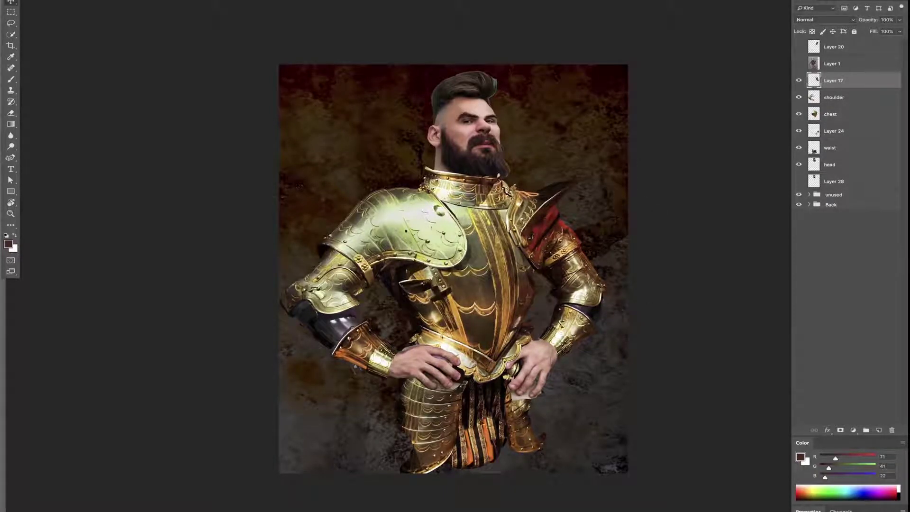
# Pull the lower-left edges of the chest and waist pieces outward
pyautogui.keyDown('ctrl'); pyautogui.click(497, 367); pyautogui.keyUp('ctrl')
pyautogui.hotkey('ctrl', 't')
pyautogui.moveTo(374, 370); pyautogui.dragTo(353, 368)
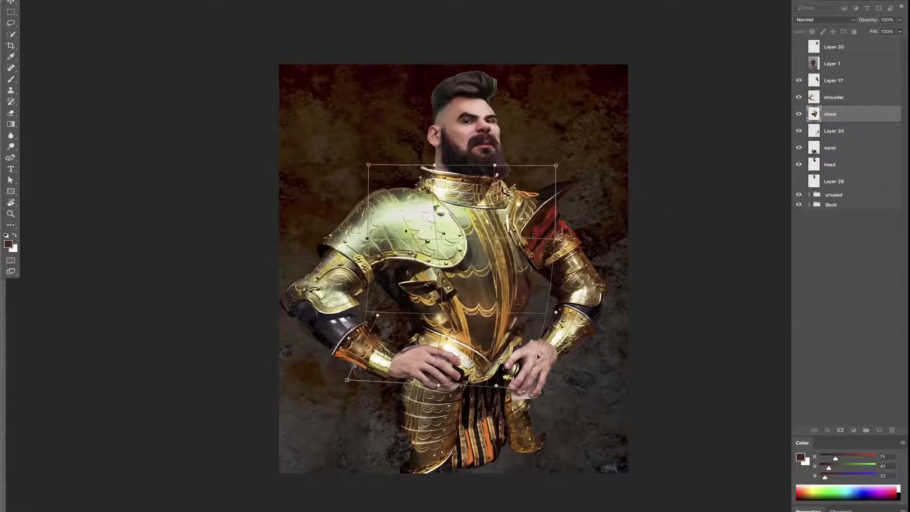
pyautogui.press('Return')
pyautogui.keyDown('ctrl'); pyautogui.click(426, 417); pyautogui.keyUp('ctrl')
pyautogui.hotkey('ctrl', 't')
pyautogui.moveTo(408, 426); pyautogui.dragTo(391, 426)
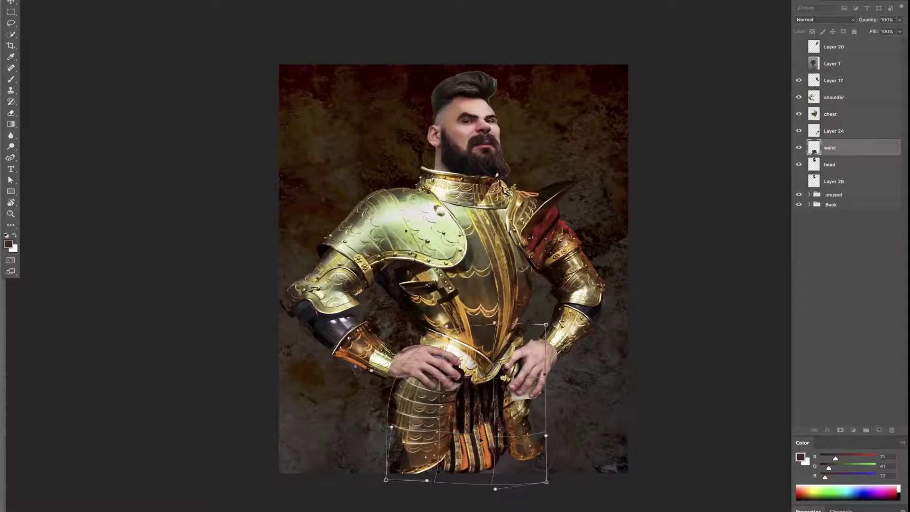
pyautogui.press('Return')
# Raise the head layer above the arm armour and reshape it
pyautogui.keyDown('ctrl'); pyautogui.click(450, 138); pyautogui.keyUp('ctrl')
pyautogui.scroll(2, 451, 137)
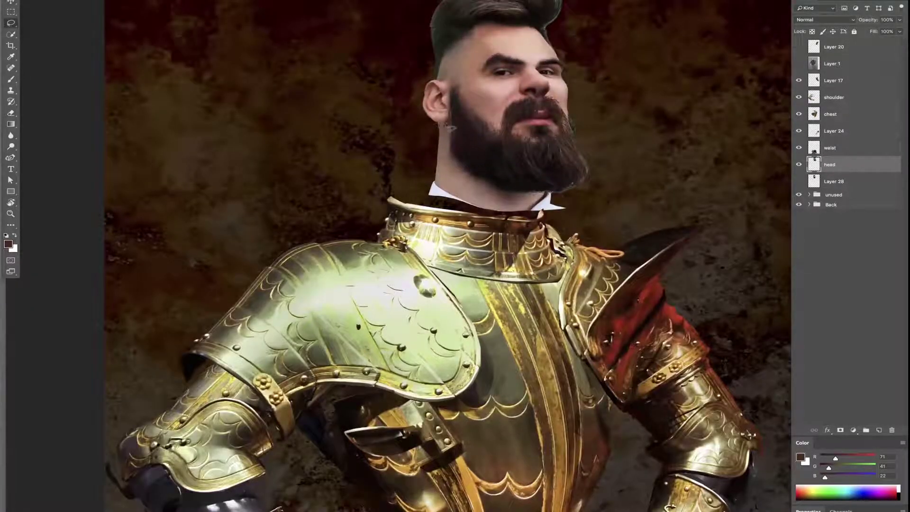
pyautogui.hotkey('ctrl', 'j')
pyautogui.hotkey('ctrl', ']')
pyautogui.hotkey('ctrl', ']')
pyautogui.hotkey('ctrl', ']')
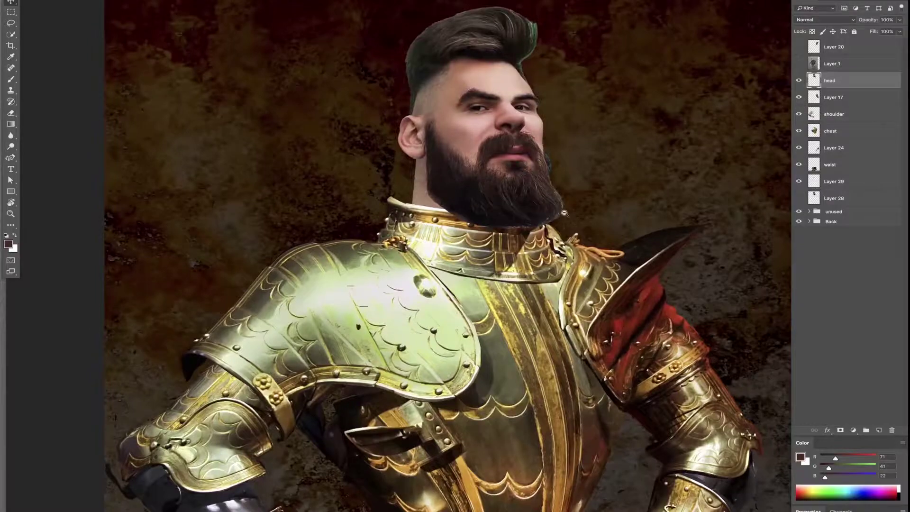
pyautogui.hotkey('ctrl', '0')
pyautogui.hotkey('ctrl', 't')
pyautogui.press('Return')
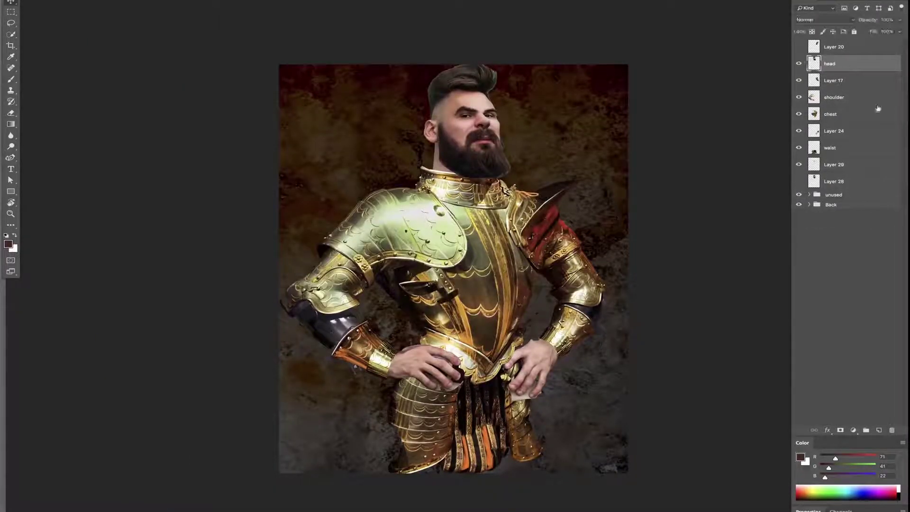
# Delete the leftover Layer 28 and make Layer 20 visible
pyautogui.click(834, 181)
pyautogui.press('Delete')
pyautogui.click(798, 46)
# Move the Layer 20 piece lower, below the waist piece, and adjust its Levels
pyautogui.click(834, 46)
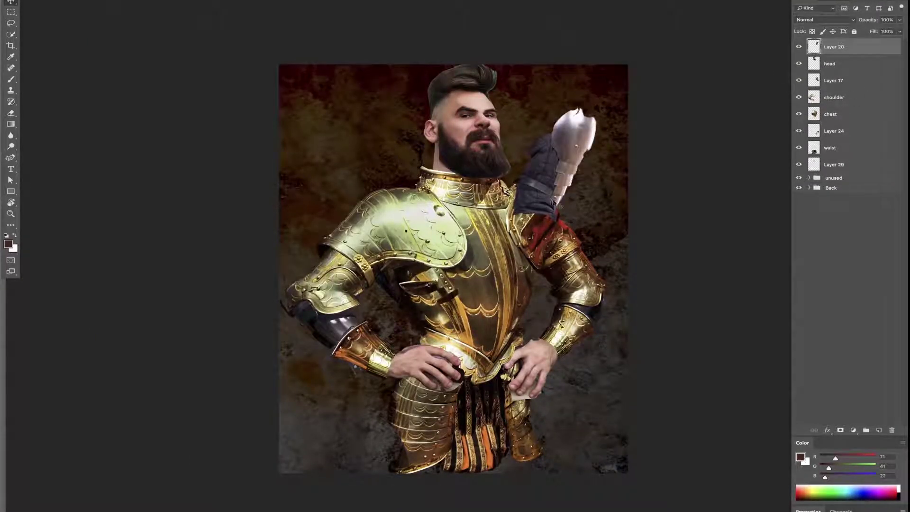
pyautogui.hotkey('ctrl', 't')
pyautogui.moveTo(555, 161); pyautogui.dragTo(488, 417)
pyautogui.press('Return')
pyautogui.hotkey('ctrl', '[')
pyautogui.hotkey('ctrl', '[')
pyautogui.hotkey('ctrl', '[')
pyautogui.hotkey('ctrl', 'l')
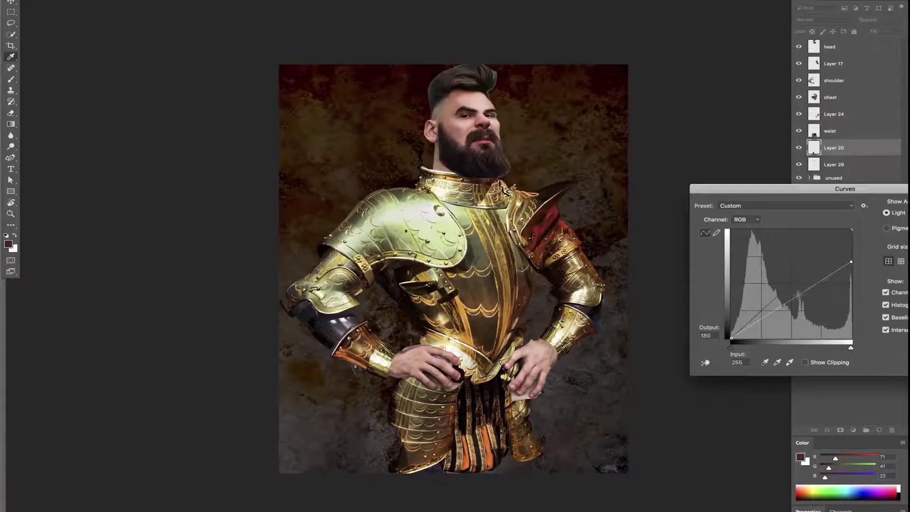
pyautogui.press('Escape')
pyautogui.hotkey('ctrl', 'd')
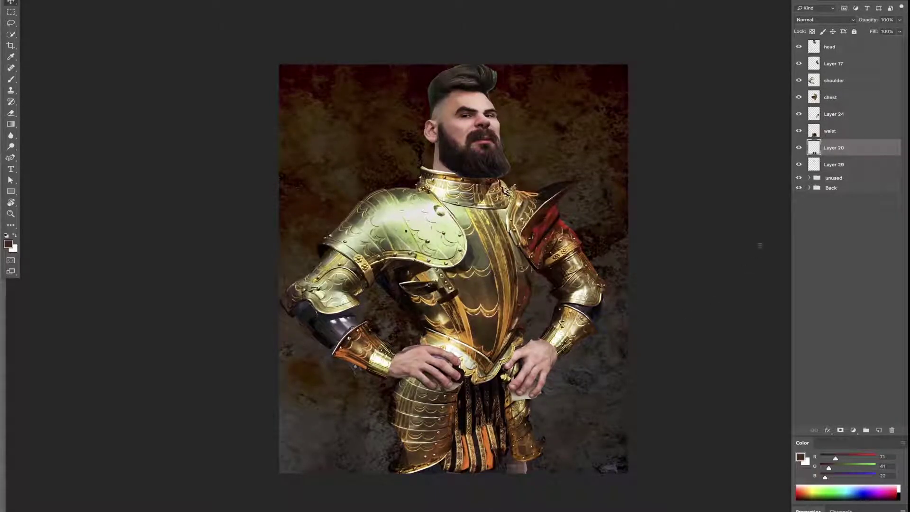
# Burn the bottom of the armour skirt on the waist layer
pyautogui.hotkey('alt', ']')
pyautogui.press('o')
pyautogui.moveTo(493, 426); pyautogui.dragTo(478, 470)
pyautogui.moveTo(464, 426)
pyautogui.mouseDown()
pyautogui.moveTo(417, 451)
pyautogui.moveTo(431, 469)
pyautogui.mouseUp()
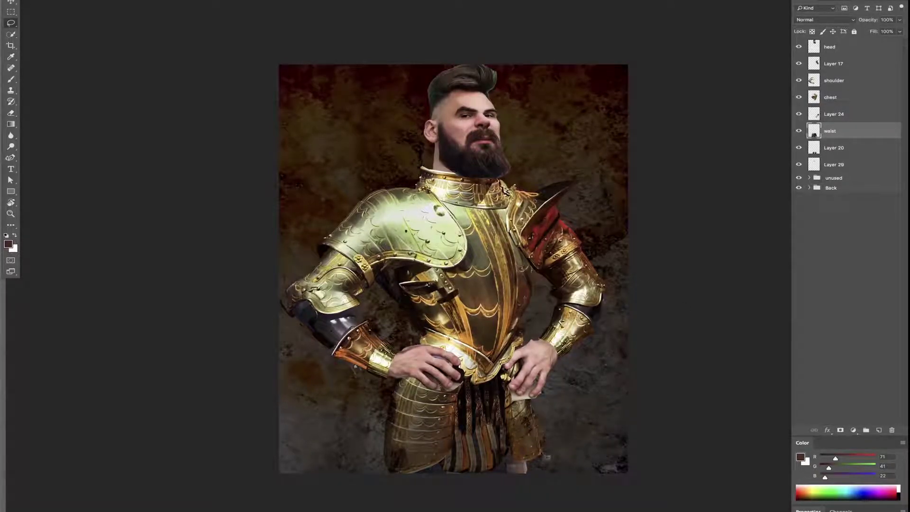
pyautogui.press('o')
pyautogui.moveTo(521, 403); pyautogui.dragTo(516, 465)
pyautogui.moveTo(393, 389); pyautogui.dragTo(493, 469)
# Apply a Curves adjustment to the layer beneath Layer 20
pyautogui.hotkey('alt', '[')
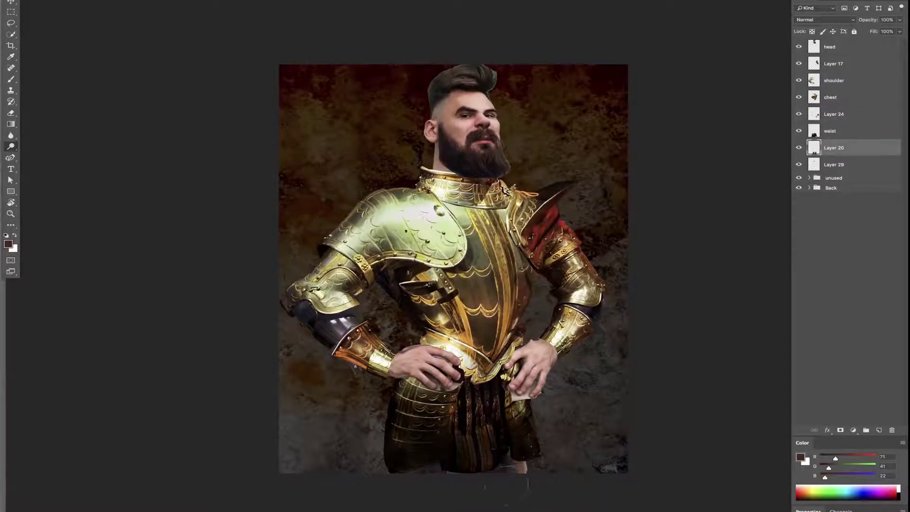
pyautogui.click(852, 167)
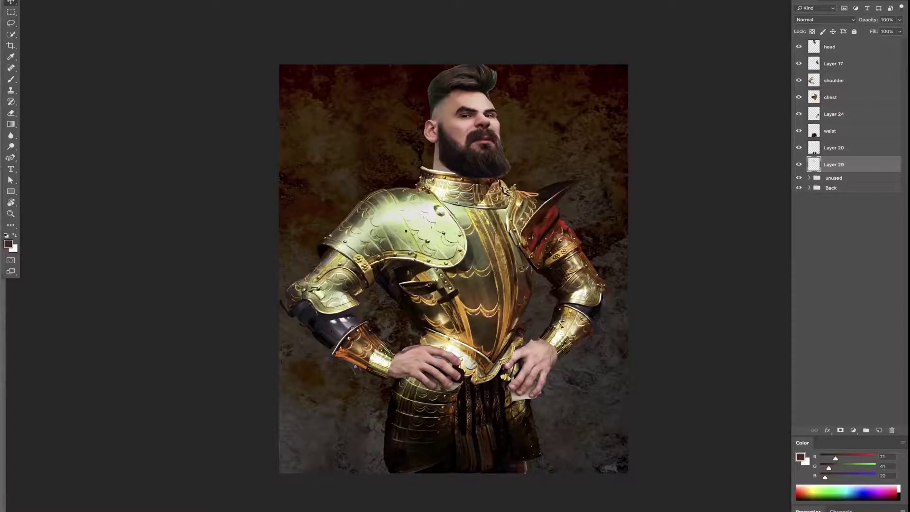
pyautogui.hotkey('ctrl', 'm')
# Shift all the knight's layers slightly to the right
pyautogui.press('Escape')
pyautogui.keyDown('shift'); pyautogui.click(829, 46); pyautogui.keyUp('shift')
pyautogui.hotkey('ctrl', 't')
pyautogui.moveTo(546, 145); pyautogui.dragTo(565, 147)
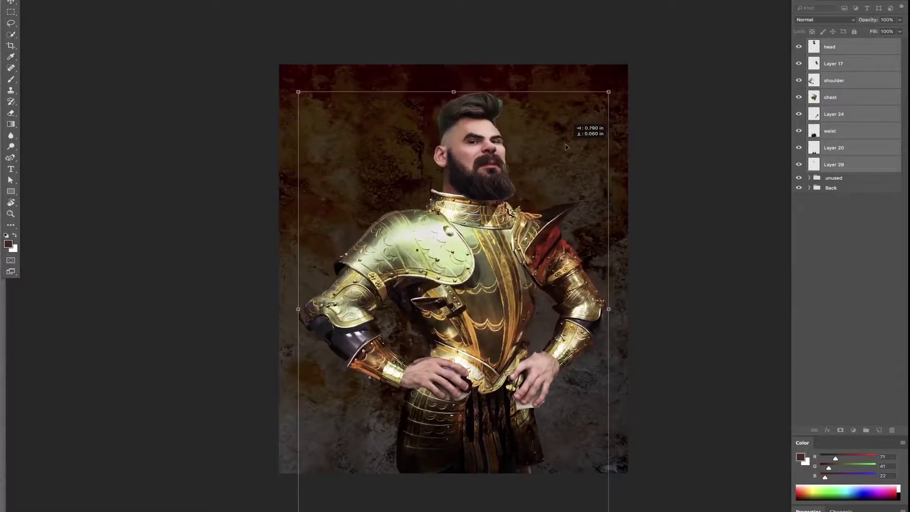
pyautogui.press('Return')
# Delete the unused armour pieces group
pyautogui.click(843, 178)
pyautogui.click(809, 178)
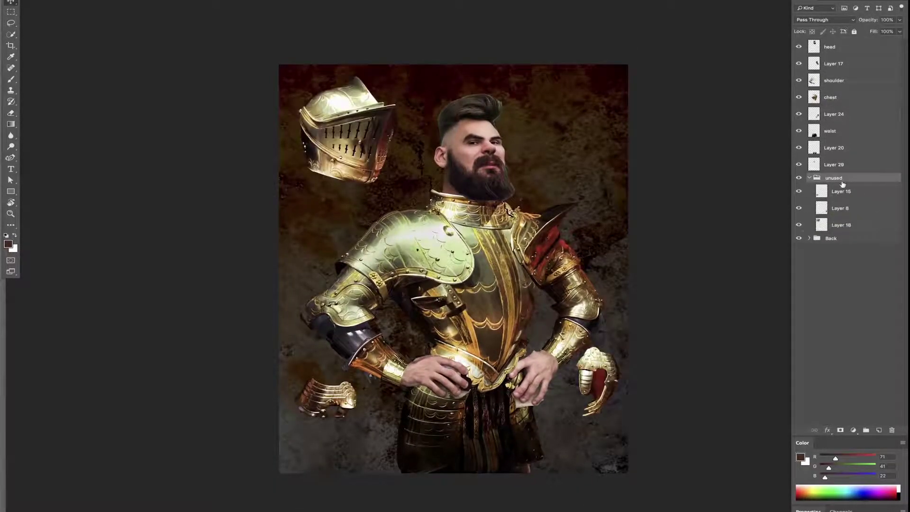
pyautogui.press('Delete')
# Paint a white soft-brush dot, blur it, and stretch it into a vertical beam behind the head
pyautogui.hotkey('ctrl', 'shift', 'alt', 'n')
pyautogui.press('b')
pyautogui.rightClick(546, 190)
pyautogui.press('Return')
pyautogui.click(400, 178)
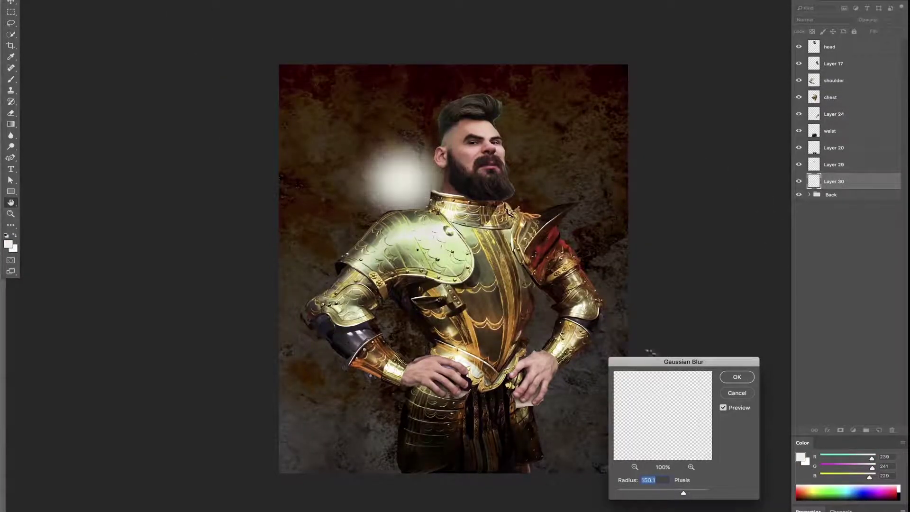
pyautogui.press('Return')
pyautogui.hotkey('ctrl', 't')
pyautogui.moveTo(611, 13); pyautogui.dragTo(539, 16)
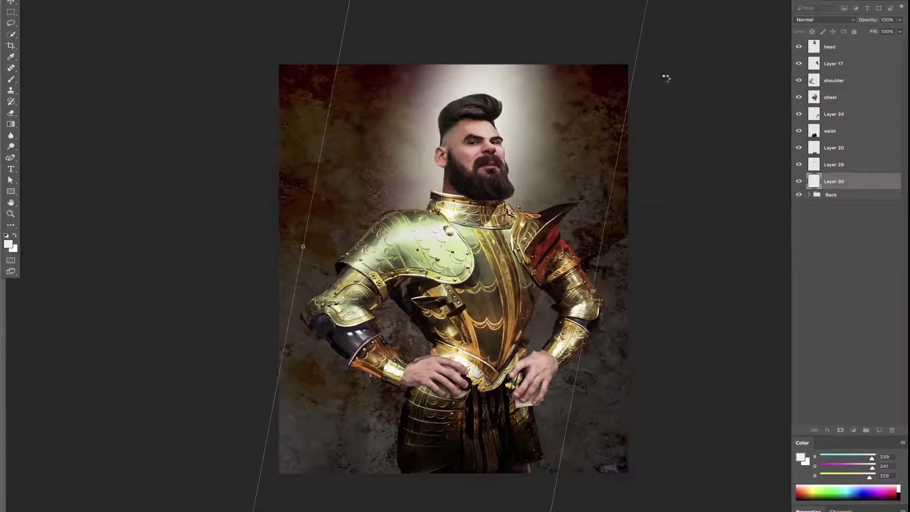
pyautogui.press('Return')
# Set the glow to Color Dodge, duplicate it, tone it with Hue/Saturation, and merge
pyautogui.click(825, 20)
pyautogui.click(810, 151)
pyautogui.click(825, 20)
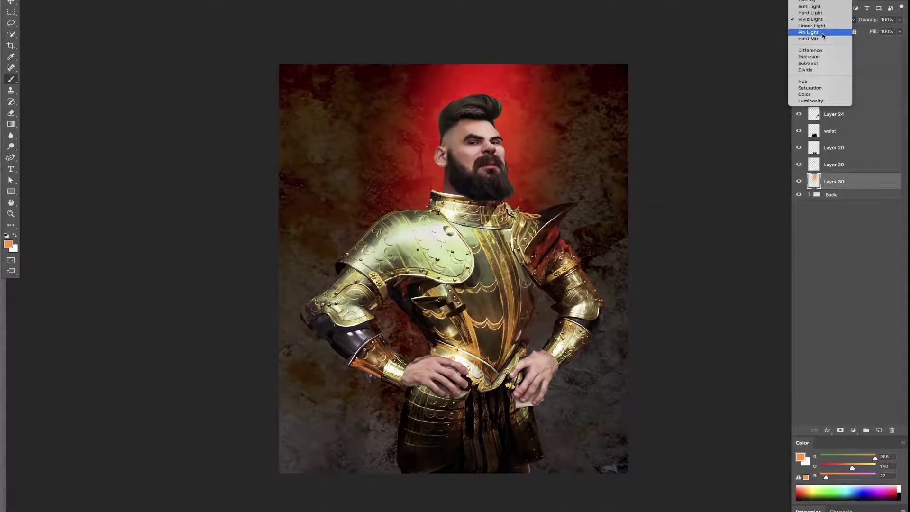
pyautogui.click(815, 5)
pyautogui.hotkey('ctrl', 'j')
pyautogui.hotkey('ctrl', 'u')
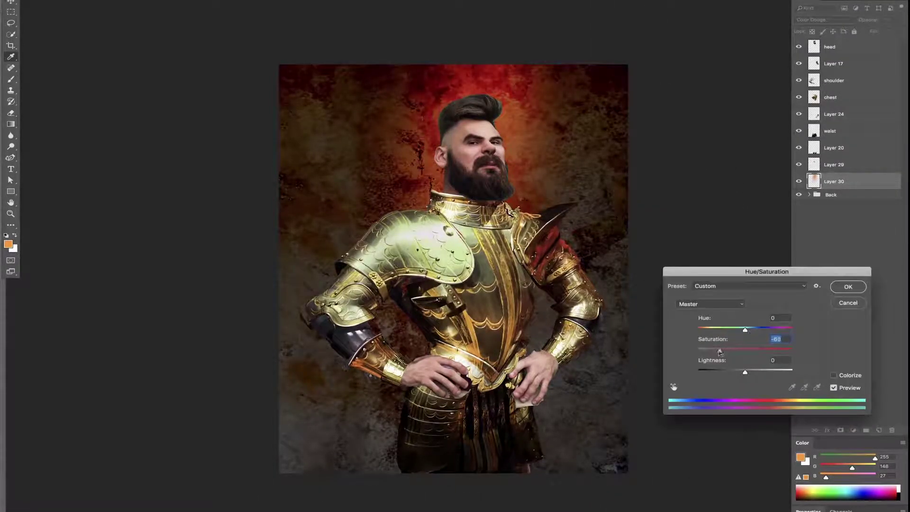
pyautogui.press('Return')
pyautogui.hotkey('ctrl', 'e')
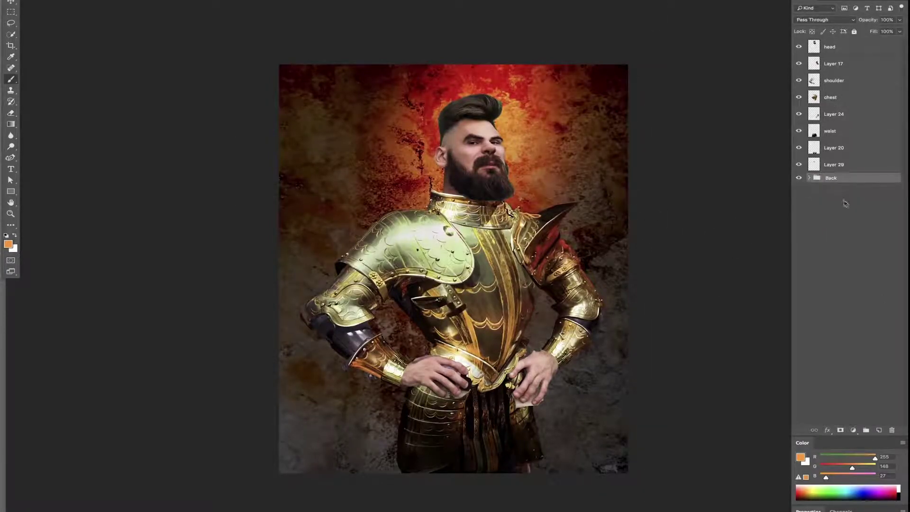
pyautogui.moveTo(452, 352)
pyautogui.mouseDown()
pyautogui.moveTo(572, 395)
pyautogui.moveTo(618, 345)
pyautogui.mouseUp()
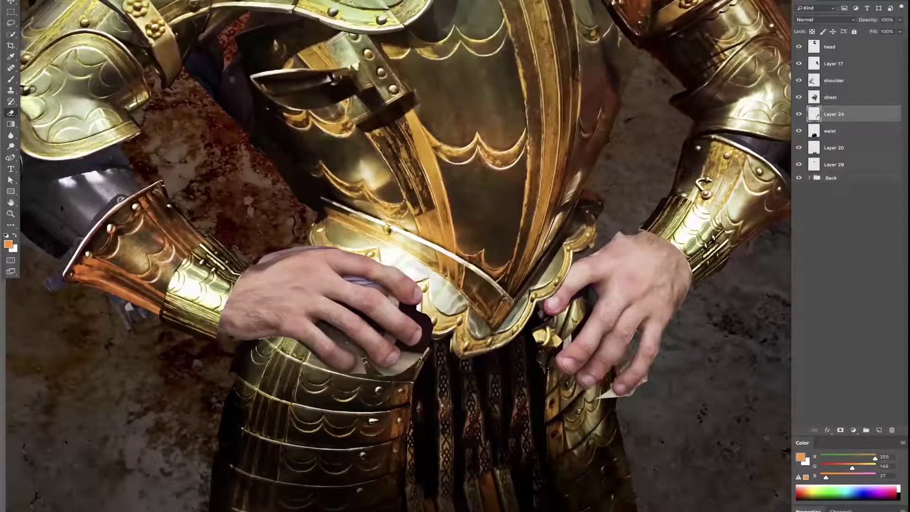
# Sample the hand's skin tone and paint out the purple patch under the left hand
pyautogui.press('b')
pyautogui.rightClick(630, 249)
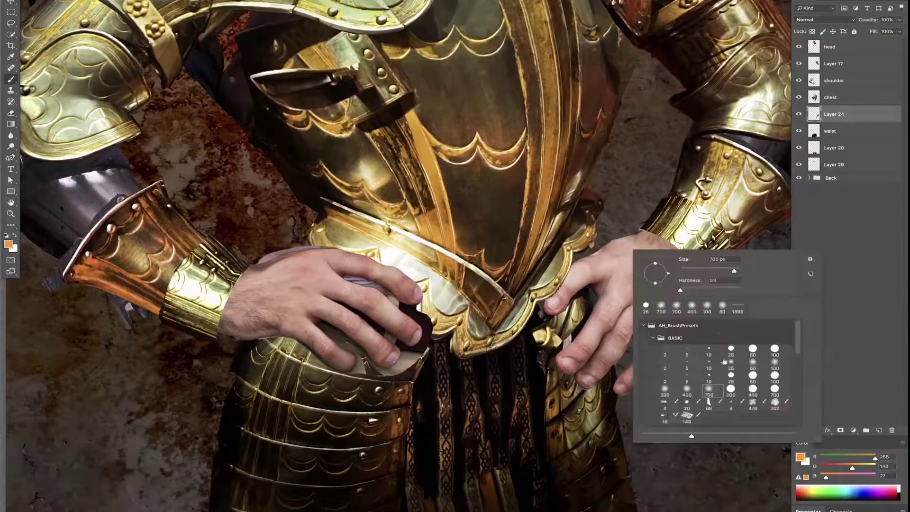
pyautogui.press('Escape')
pyautogui.keyDown('alt'); pyautogui.click(611, 240); pyautogui.keyUp('alt')
pyautogui.keyDown('shift'); pyautogui.rightClick(653, 257); pyautogui.keyUp('shift')
pyautogui.press('Escape')
pyautogui.keyDown('alt'); pyautogui.click(608, 243); pyautogui.keyUp('alt')
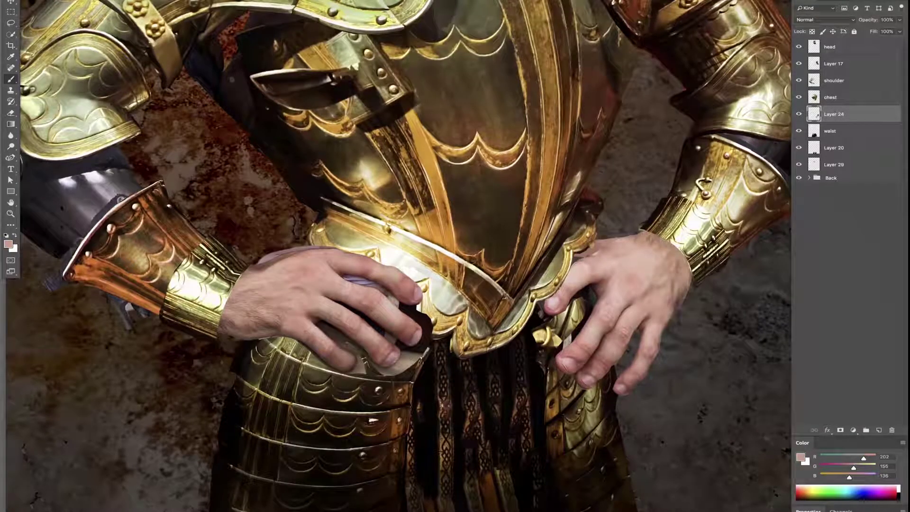
pyautogui.hotkey('alt', ']')
pyautogui.hotkey('alt', ']')
pyautogui.press('e')
pyautogui.moveTo(327, 332); pyautogui.dragTo(358, 363)
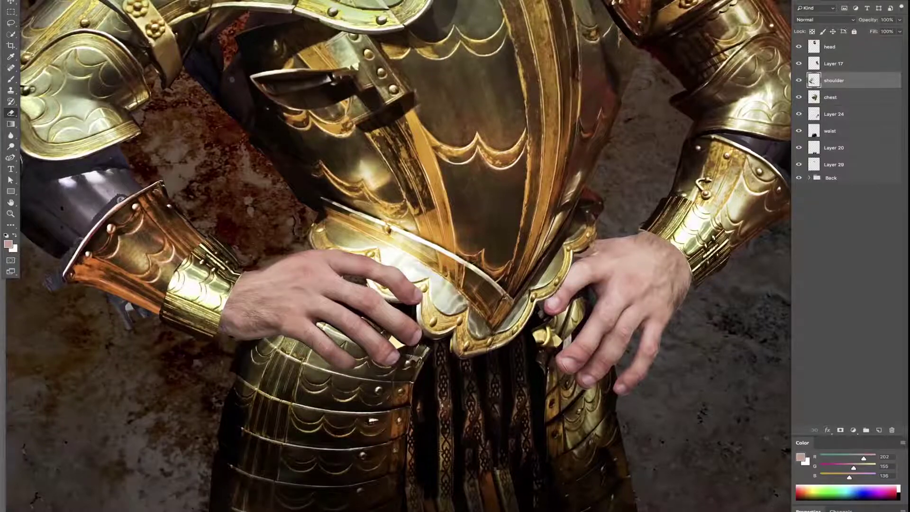
# Pick a darker shadow colour and shade the chest, shoulder and Layer 17 arm plates
pyautogui.scroll(-3, 398, 256)
pyautogui.scroll(-3, 398, 256)
pyautogui.hotkey('alt', '[')
pyautogui.press('b')
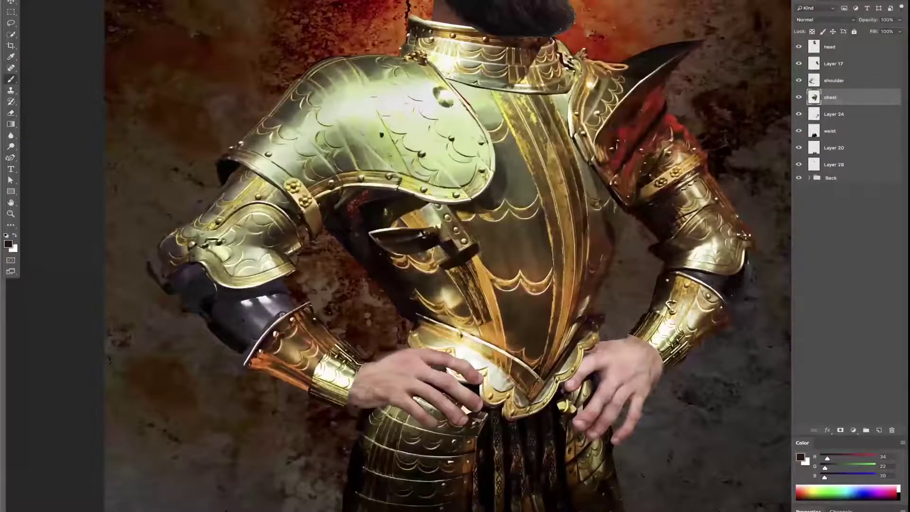
pyautogui.keyDown('alt'); pyautogui.click(360, 228); pyautogui.keyUp('alt')
pyautogui.hotkey('alt', ']')
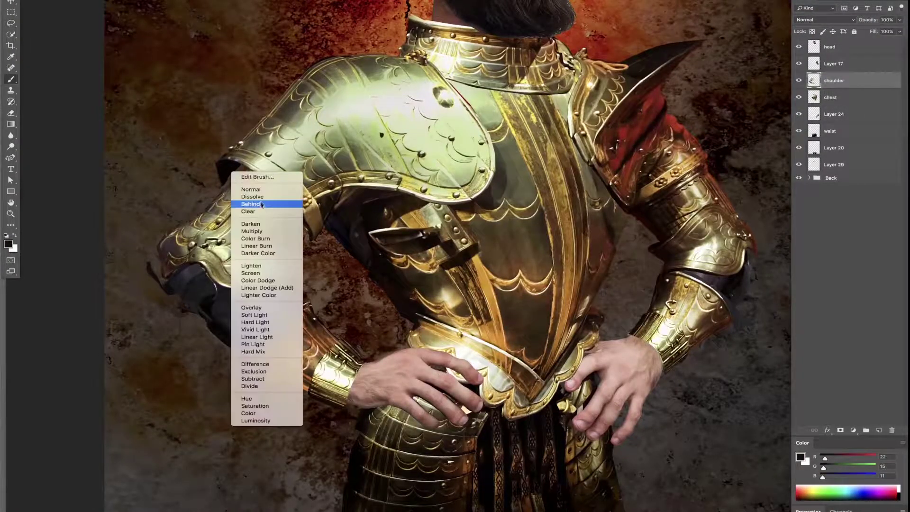
pyautogui.hotkey('alt', ']')
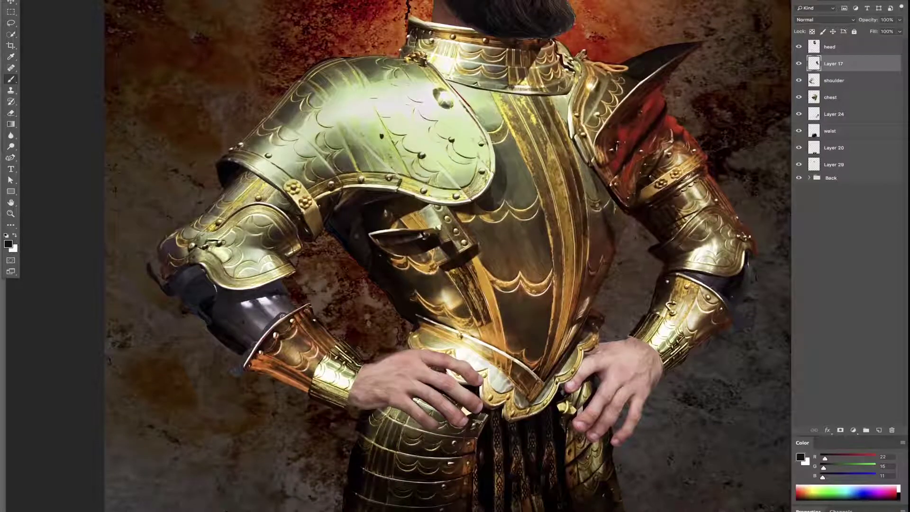
pyautogui.hotkey('ctrl', '-')
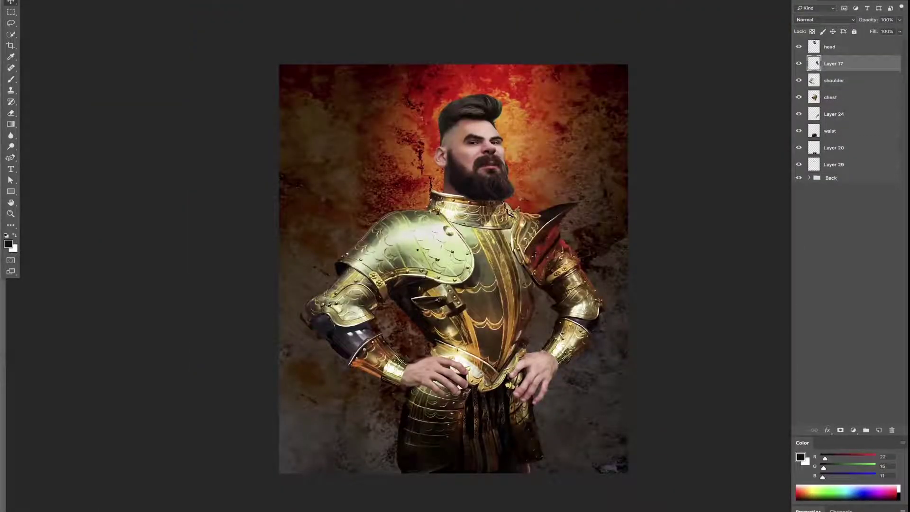
# Dodge highlights across the top of the hair, moustache, beard strands and temple hair
pyautogui.scroll(5, 532, 156)
pyautogui.hotkey('alt', ']')
pyautogui.press('e')
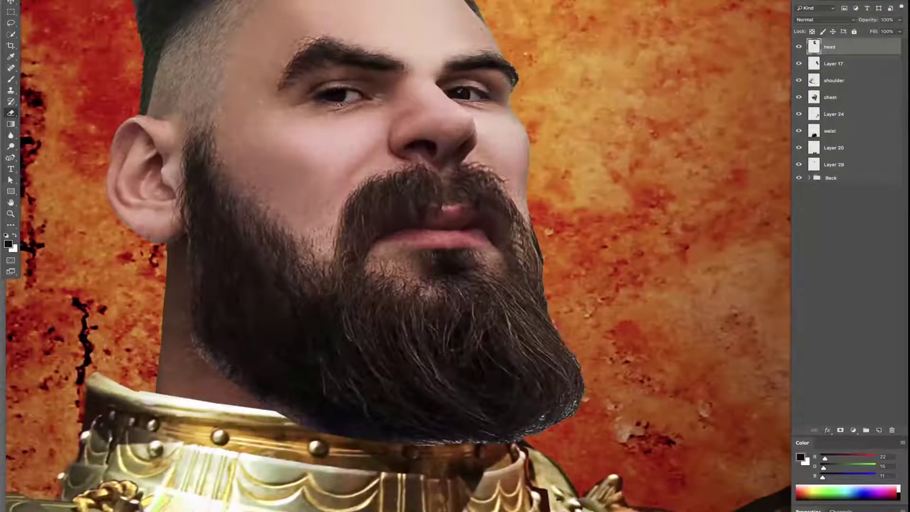
pyautogui.scroll(5, 600, 243)
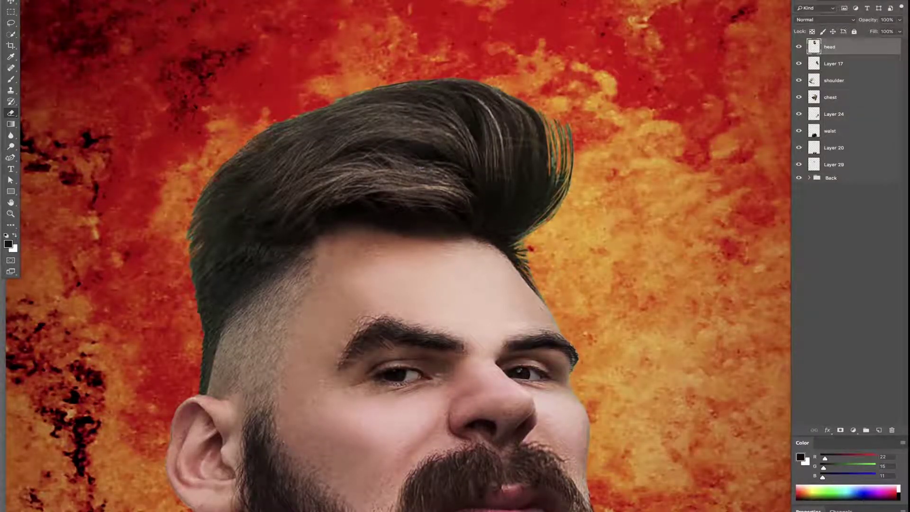
pyautogui.scroll(-5, 398, 256)
pyautogui.scroll(-3, 398, 256)
pyautogui.press('o')
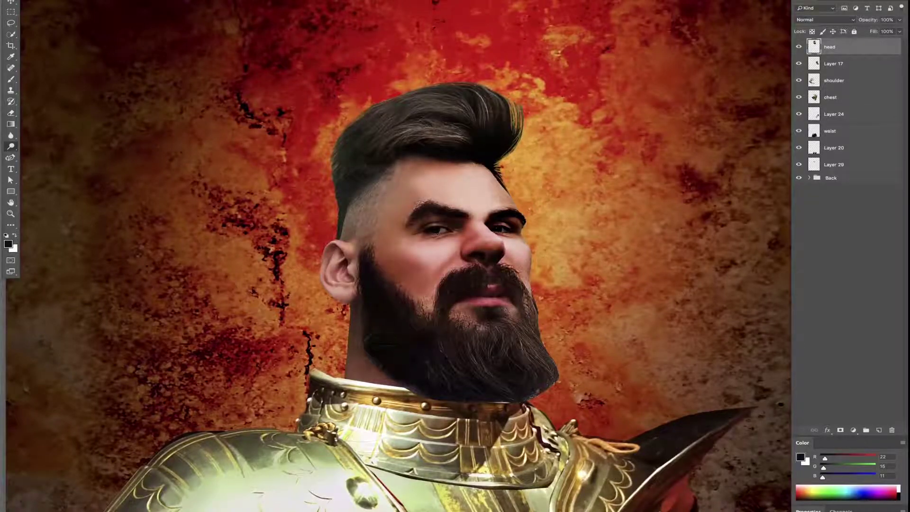
pyautogui.moveTo(361, 142); pyautogui.dragTo(493, 95)
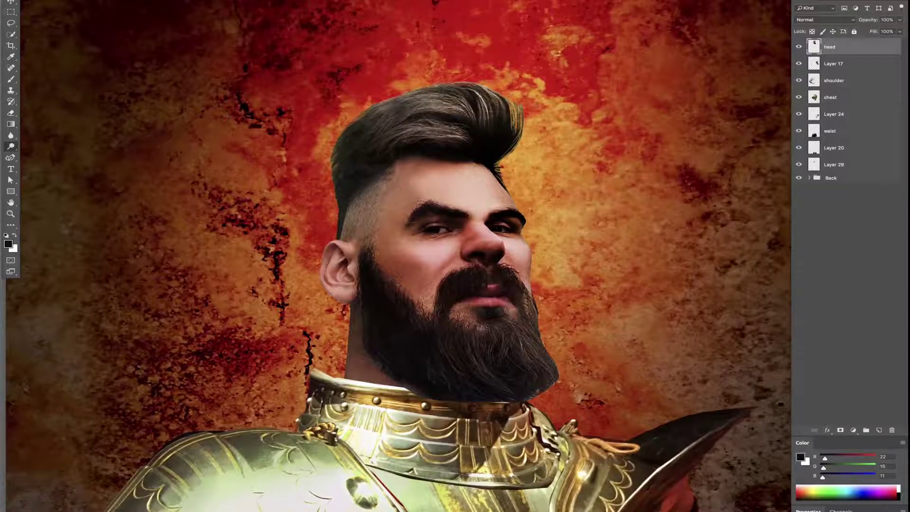
pyautogui.moveTo(360, 133); pyautogui.dragTo(502, 104)
pyautogui.moveTo(484, 280); pyautogui.dragTo(519, 285)
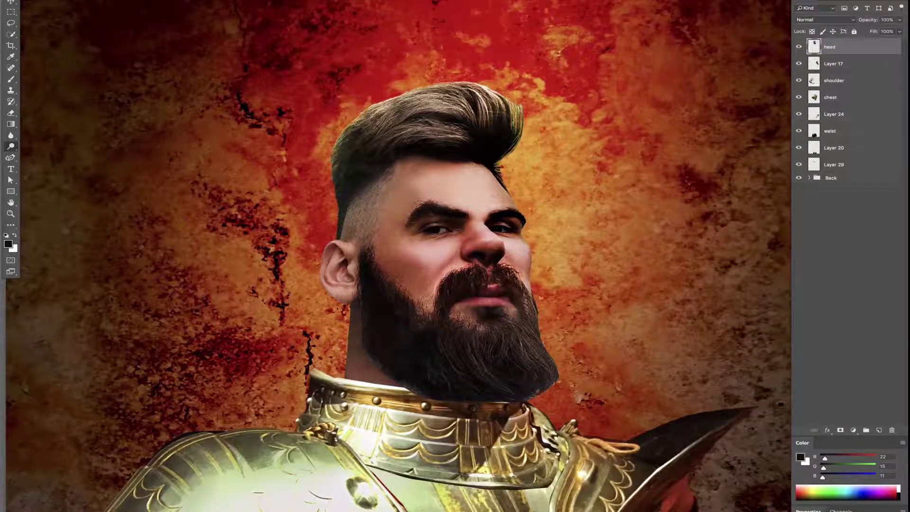
pyautogui.moveTo(370, 280); pyautogui.dragTo(403, 327)
pyautogui.moveTo(503, 317); pyautogui.dragTo(531, 361)
pyautogui.moveTo(342, 133); pyautogui.dragTo(361, 189)
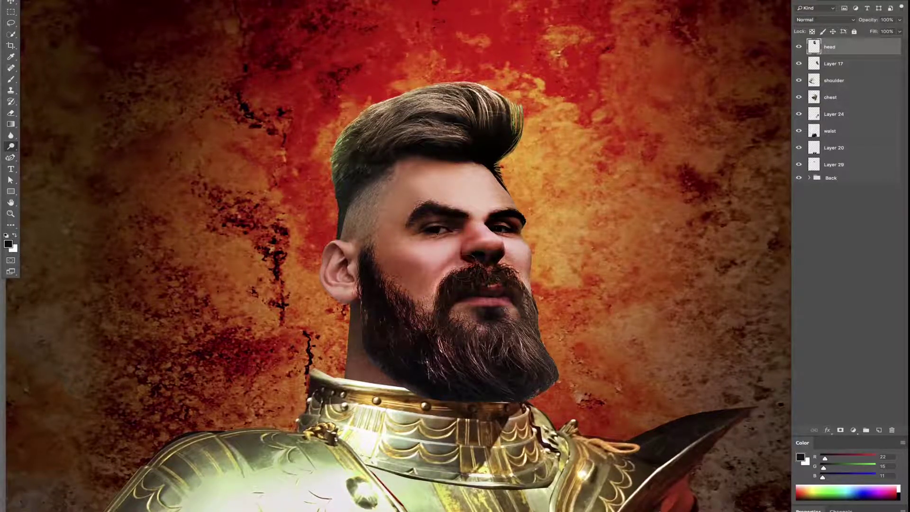
# Lock the head layer's transparency and sample a brown from the face for the Brush
pyautogui.press('/')
pyautogui.press('b')
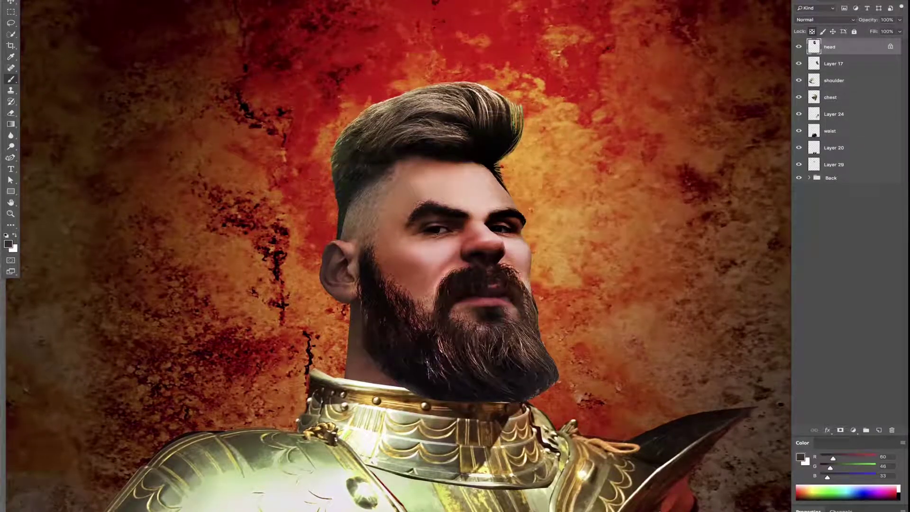
pyautogui.keyDown('alt'); pyautogui.click(435, 270); pyautogui.keyUp('alt')
pyautogui.rightClick(421, 291)
pyautogui.press('Escape')
pyautogui.hotkey('ctrl', '0')
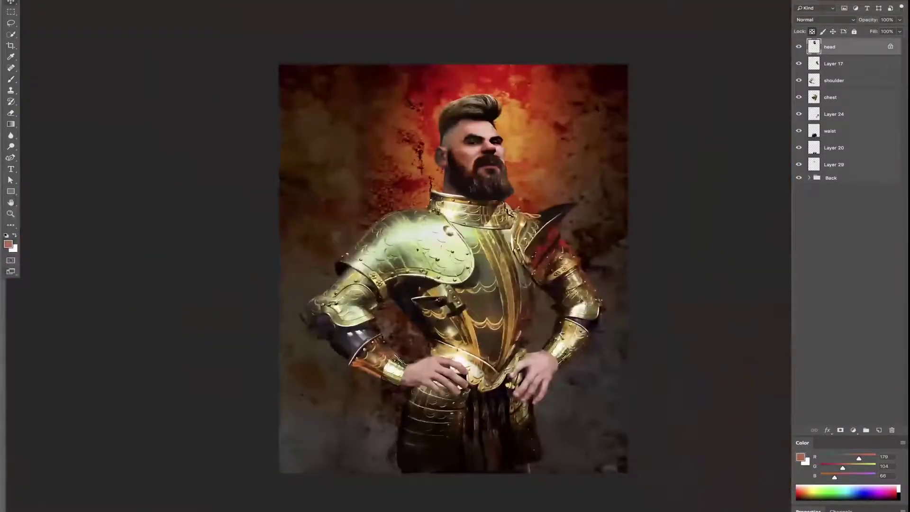
# Brighten the left wrist and hand armour with the Dodge tool
pyautogui.click(834, 114)
pyautogui.hotkey('ctrl', '+')
pyautogui.press('o')
pyautogui.hotkey('alt', ']')
pyautogui.hotkey('alt', ']')
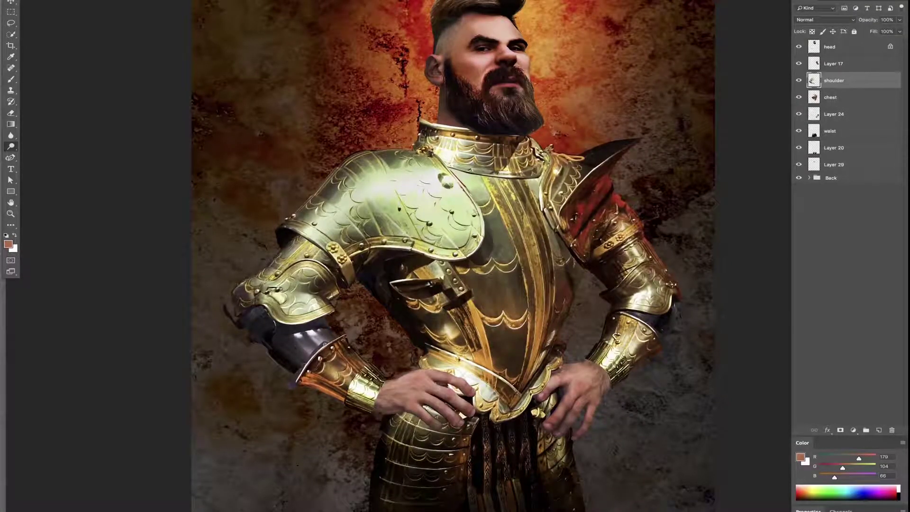
pyautogui.moveTo(379, 386); pyautogui.dragTo(446, 381)
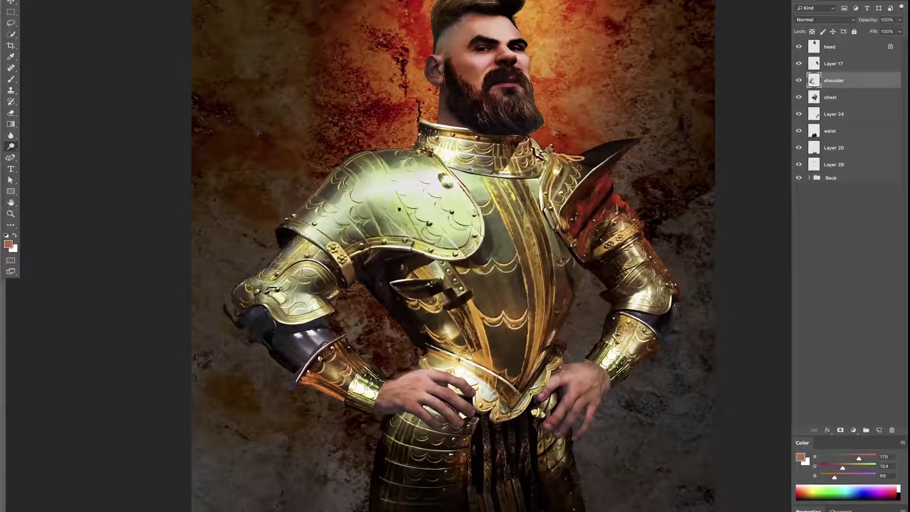
# Add new Layer 31 below Layer 24, reset colours to black and white, and fill it
pyautogui.hotkey('alt', '[')
pyautogui.hotkey('alt', '[')
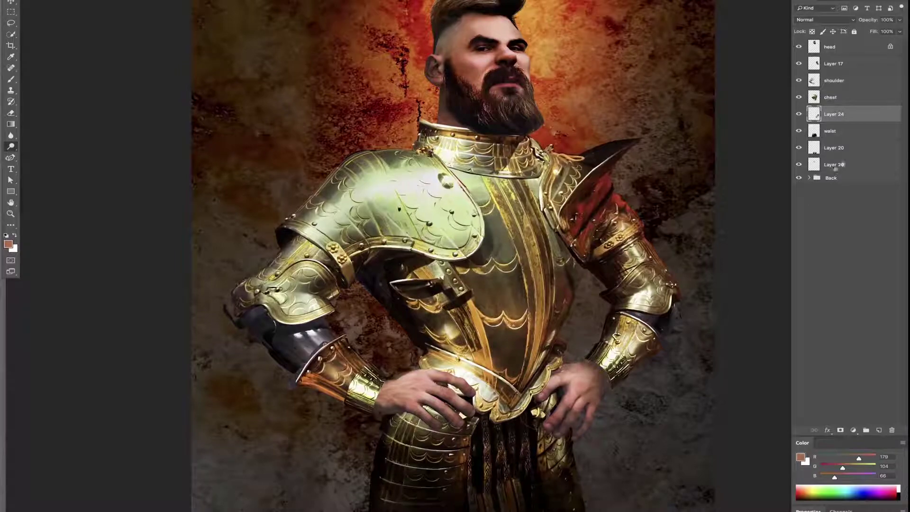
pyautogui.hotkey('ctrl', 'shift', 'alt', 'n')
pyautogui.hotkey('ctrl', '[')
pyautogui.press('d')
pyautogui.press('b')
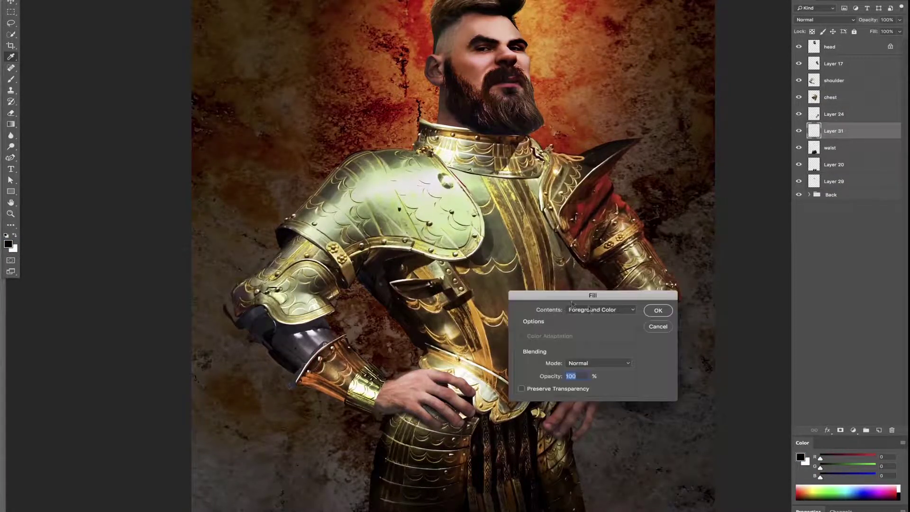
pyautogui.hotkey('shift', 'F5')
pyautogui.press('Return')
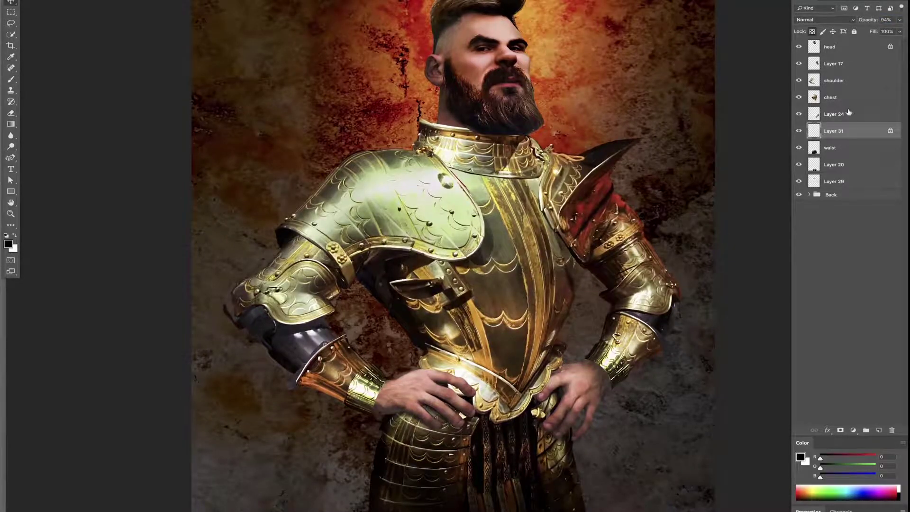
# Select all the knight layers and group them into Group 1
pyautogui.hotkey('ctrl', '-')
pyautogui.click(834, 181)
pyautogui.keyDown('shift'); pyautogui.click(830, 47); pyautogui.keyUp('shift')
pyautogui.hotkey('ctrl', 'g')
# Create a merged Group 1 copy and warp the knight's figure into a new shape
pyautogui.hotkey('ctrl', 'j')
pyautogui.hotkey('ctrl', 'e')
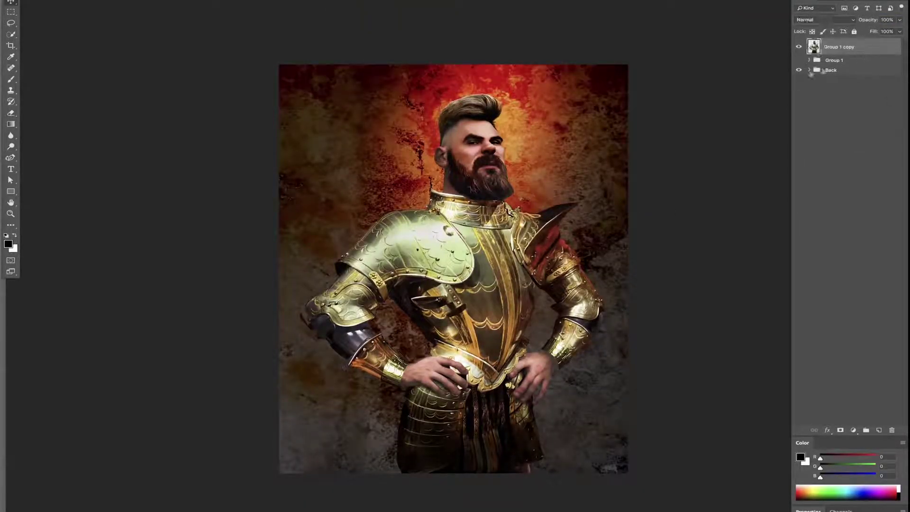
pyautogui.hotkey('ctrl', 't')
pyautogui.moveTo(615, 382)
pyautogui.mouseDown()
pyautogui.moveTo(616, 493)
pyautogui.moveTo(593, 332)
pyautogui.mouseUp()
pyautogui.press('Return')
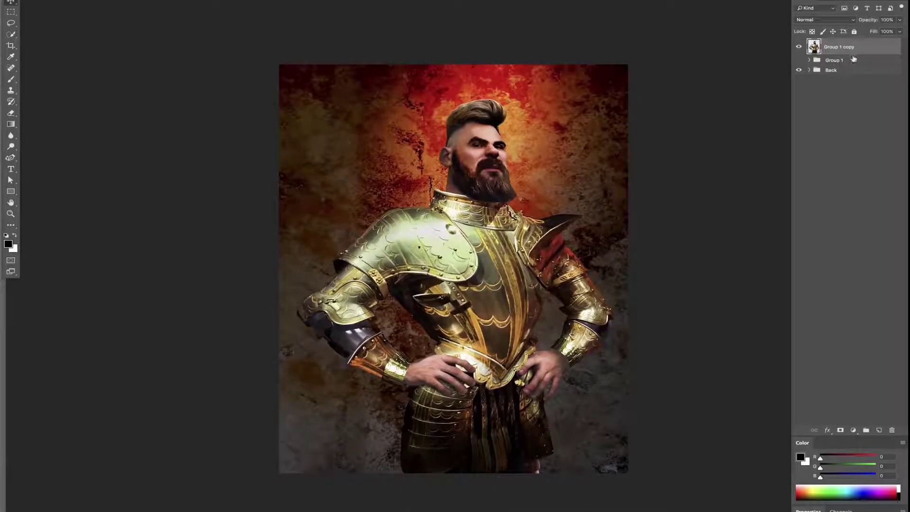
# Paint brown over the armour on a new layer clipped to the knight in Color mode
pyautogui.hotkey('ctrl', 'shift', 'alt', 'n')
pyautogui.press('b')
pyautogui.rightClick(607, 247)
pyautogui.press('Escape')
pyautogui.moveTo(422, 247); pyautogui.dragTo(386, 256)
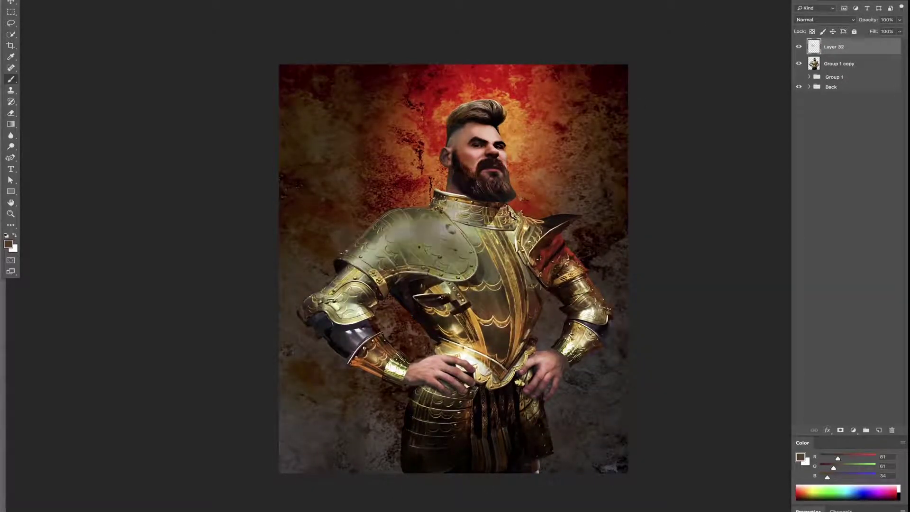
pyautogui.moveTo(331, 266); pyautogui.dragTo(521, 228)
pyautogui.hotkey('ctrl', 'alt', 'g')
pyautogui.hotkey('shift', 'alt', 'c')
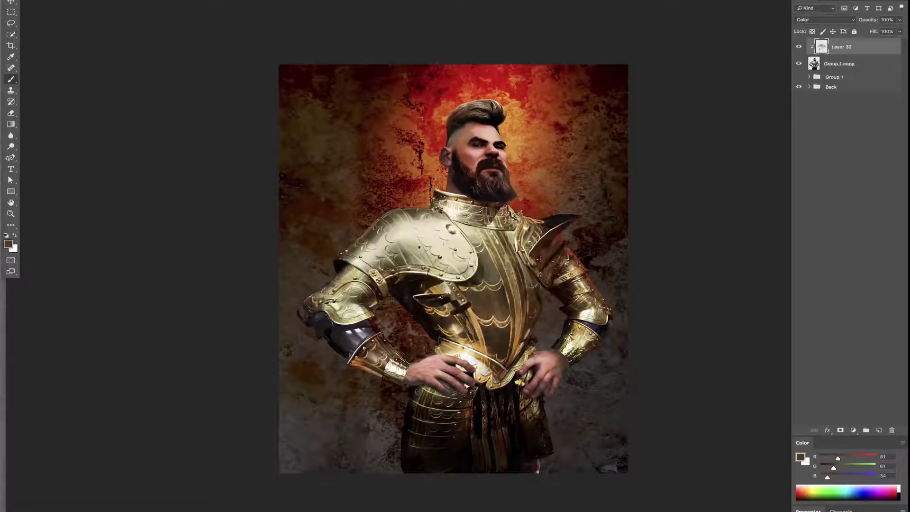
# Add a darkening Curves layer and mask it to keep face, hands, chest, arms and belly bright
pyautogui.click(853, 430)
pyautogui.click(872, 488)
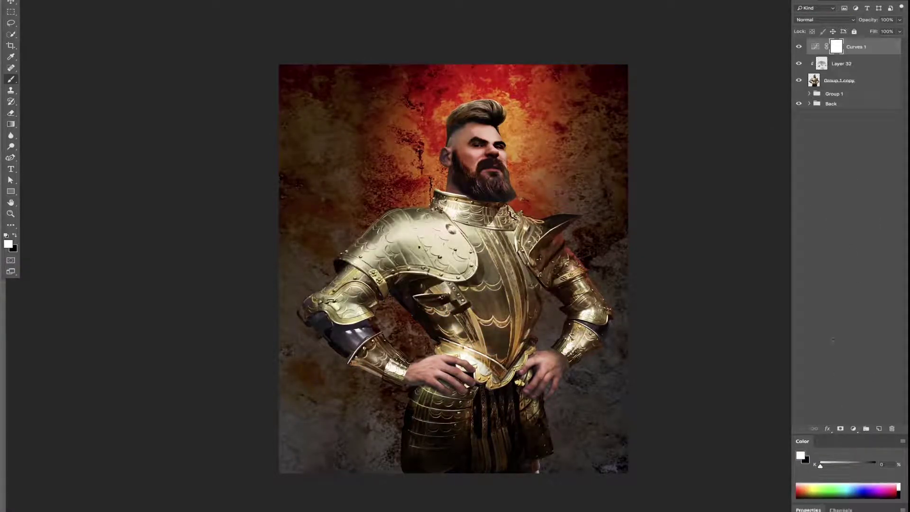
pyautogui.moveTo(865, 390); pyautogui.dragTo(865, 402)
pyautogui.press('x')
pyautogui.moveTo(469, 123); pyautogui.dragTo(493, 189)
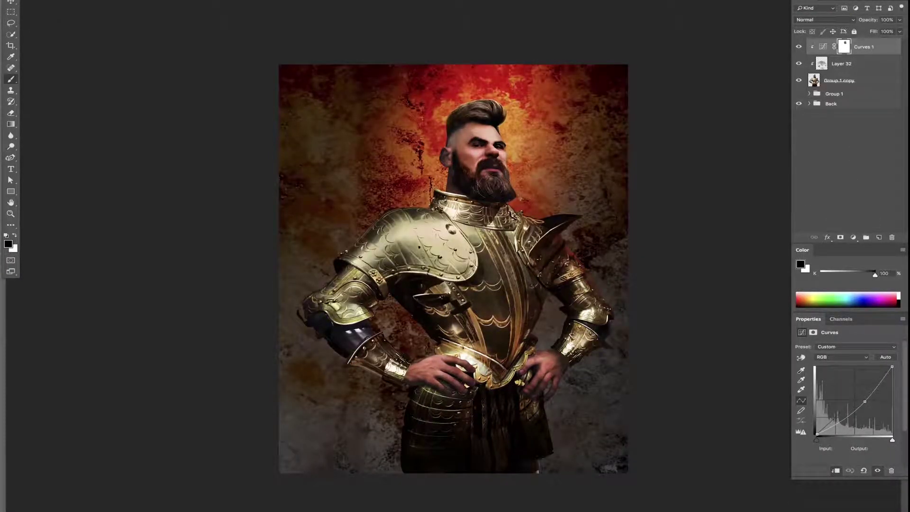
pyautogui.moveTo(464, 104)
pyautogui.mouseDown()
pyautogui.moveTo(446, 370)
pyautogui.moveTo(545, 379)
pyautogui.mouseUp()
pyautogui.moveTo(451, 223); pyautogui.dragTo(560, 308)
pyautogui.moveTo(379, 213); pyautogui.dragTo(526, 294)
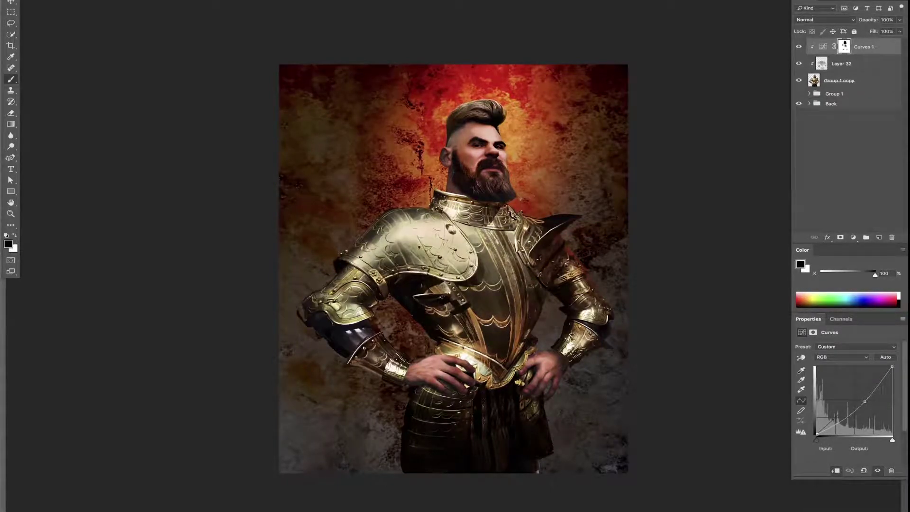
pyautogui.moveTo(327, 289); pyautogui.dragTo(403, 379)
pyautogui.moveTo(588, 327); pyautogui.dragTo(536, 374)
pyautogui.moveTo(503, 346); pyautogui.dragTo(417, 407)
pyautogui.hotkey('ctrl', '+')
# Select the Group 1 copy and sample a skin brown from the neck
pyautogui.click(839, 80)
pyautogui.rightClick(567, 216)
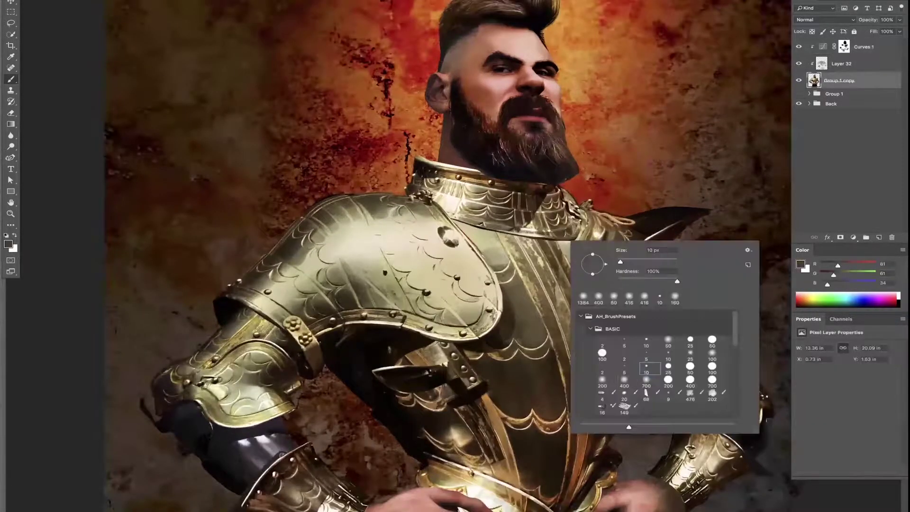
pyautogui.press('Escape')
pyautogui.keyDown('alt'); pyautogui.click(447, 155); pyautogui.keyUp('alt')
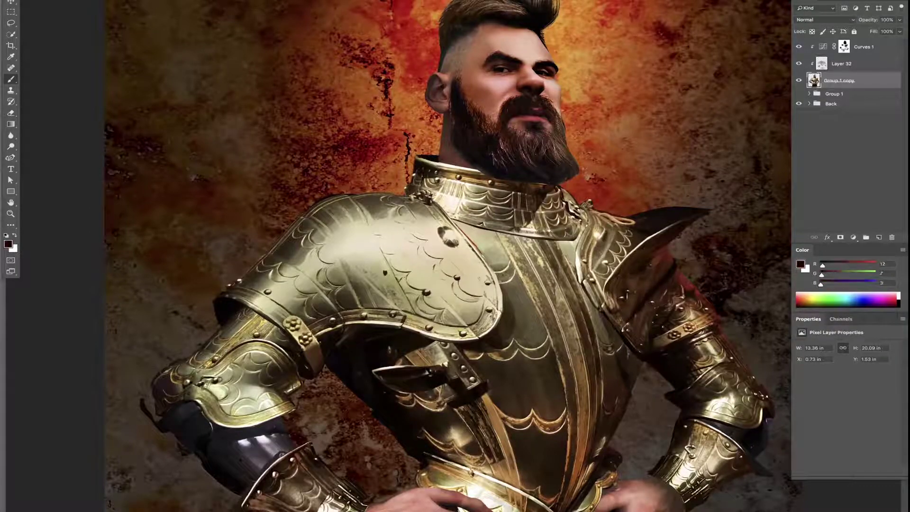
pyautogui.hotkey('ctrl', '0')
# Duplicate the background, Gaussian-blur and stretch it sideways, then add empty Layer 33 on top
pyautogui.hotkey('ctrl', 'j')
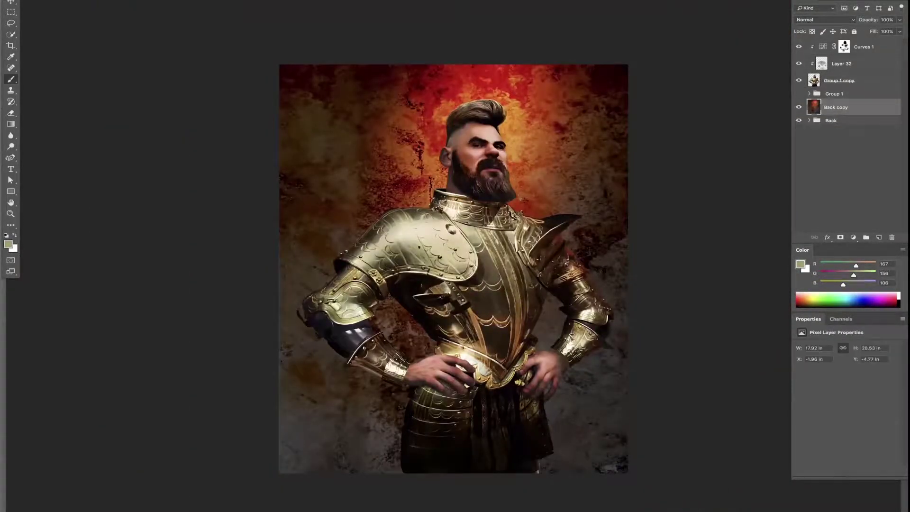
pyautogui.hotkey('ctrl', 'alt', 'f')
pyautogui.moveTo(656, 495); pyautogui.dragTo(653, 495)
pyautogui.press('Return')
pyautogui.hotkey('ctrl', 't')
pyautogui.moveTo(660, 269); pyautogui.dragTo(668, 271)
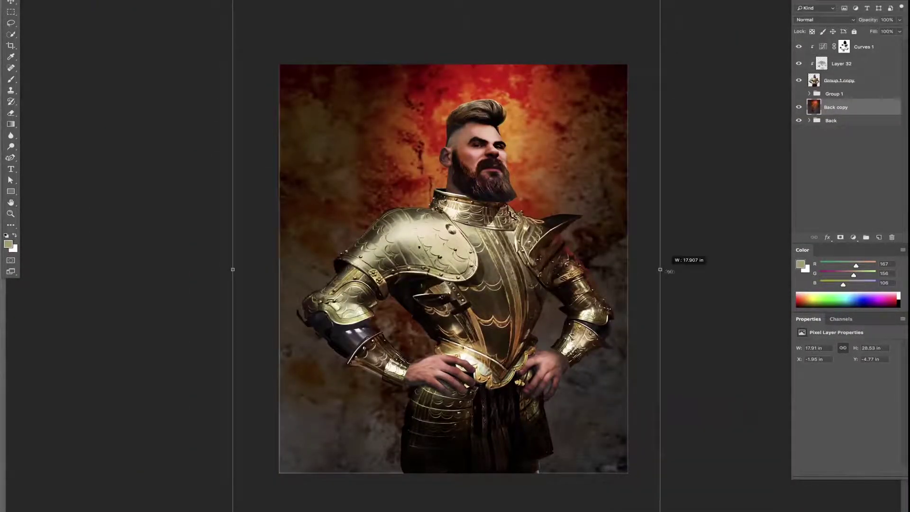
pyautogui.press('Return')
pyautogui.hotkey('ctrl', '+')
pyautogui.hotkey('ctrl', '+')
pyautogui.hotkey('ctrl', 'shift', 'alt', 'n')
# Pick a light skin tone and paint a thin rim highlight along the left arm on Layer 33
pyautogui.press('b')
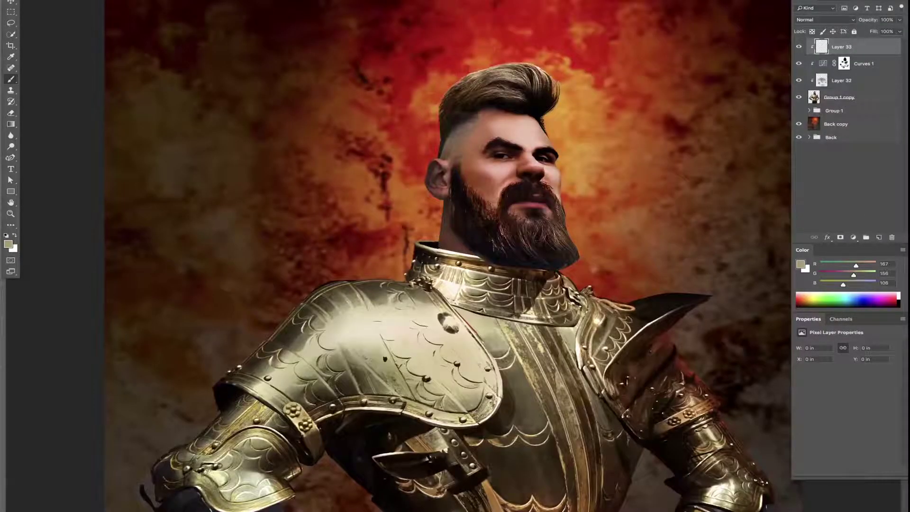
pyautogui.keyDown('alt'); pyautogui.click(525, 136); pyautogui.keyUp('alt')
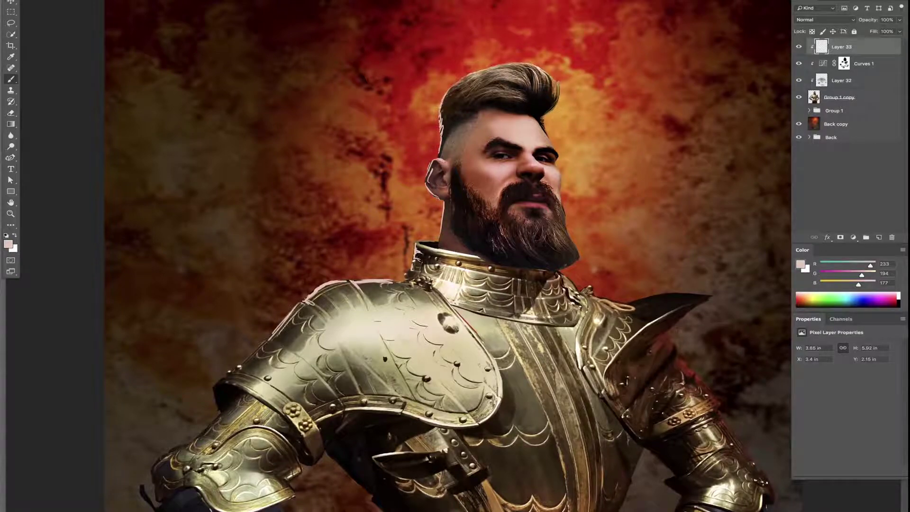
pyautogui.scroll(-3, 447, 256)
pyautogui.moveTo(157, 375); pyautogui.dragTo(181, 355)
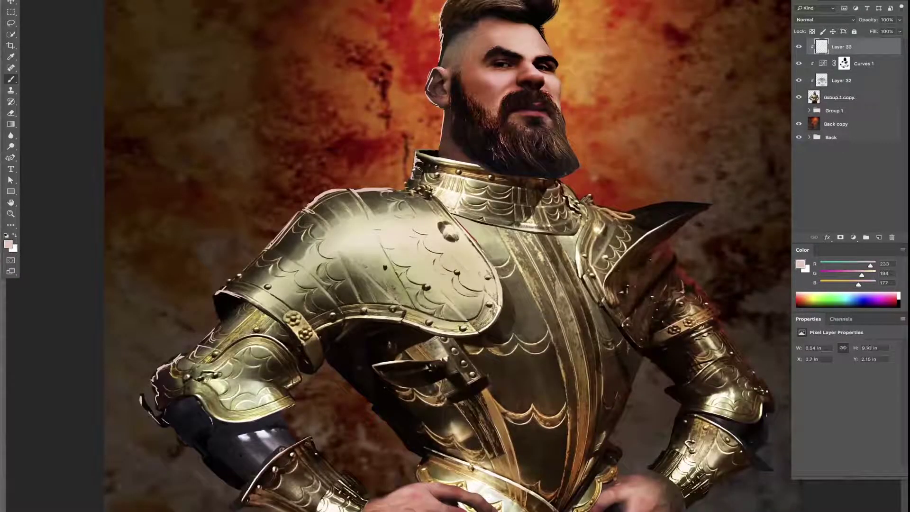
pyautogui.scroll(-5, 448, 256)
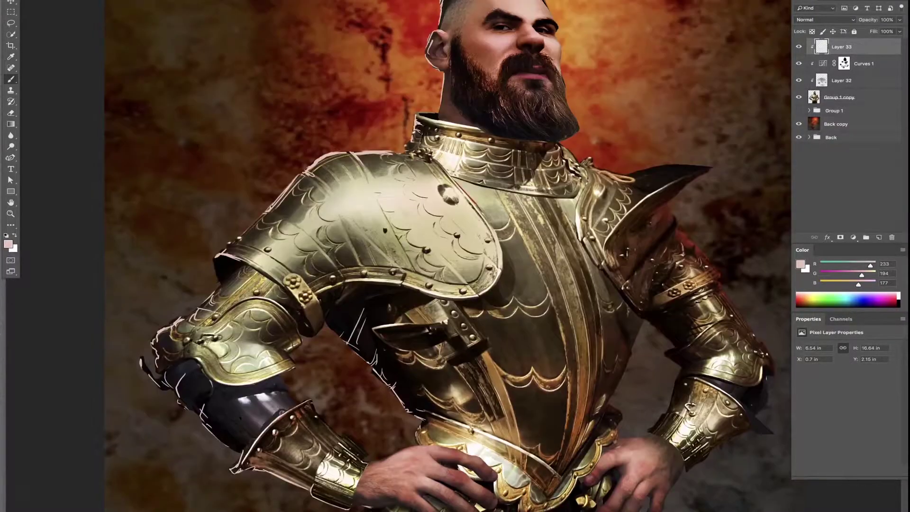
pyautogui.scroll(-3, 448, 256)
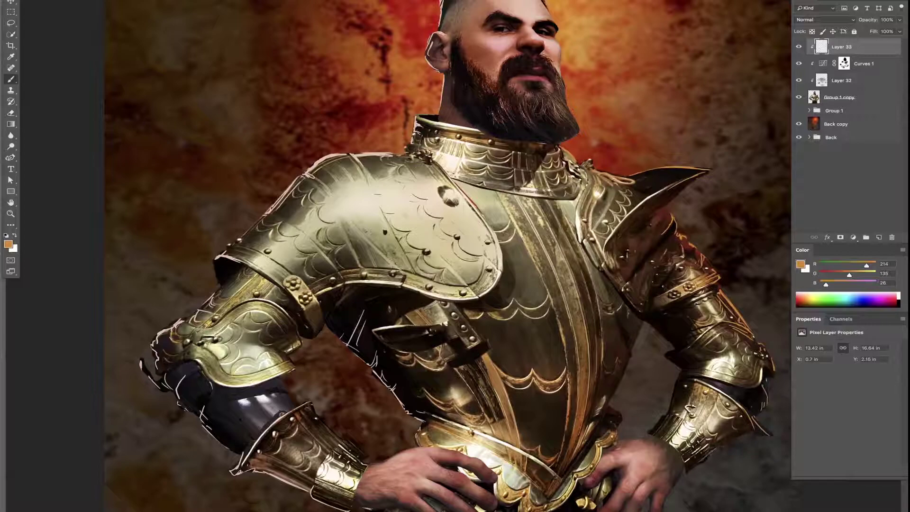
pyautogui.scroll(3, 448, 256)
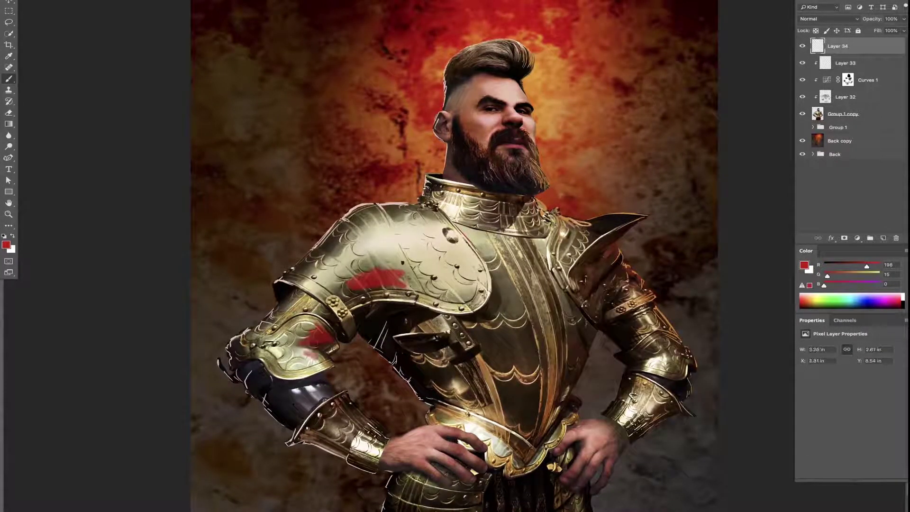
# Paint red, pale yellow, tan and orange strokes over the chest, arms, collar and lower armour
pyautogui.moveTo(403, 325); pyautogui.dragTo(441, 384)
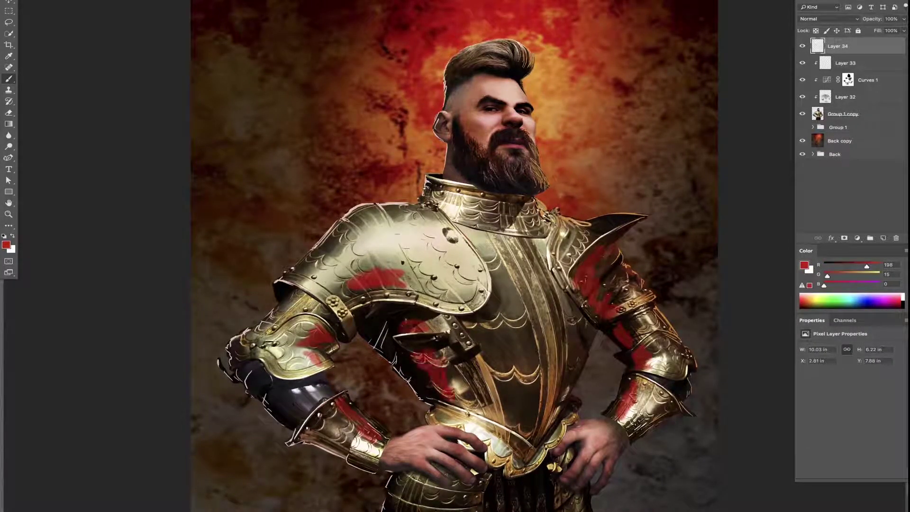
pyautogui.click(827, 294)
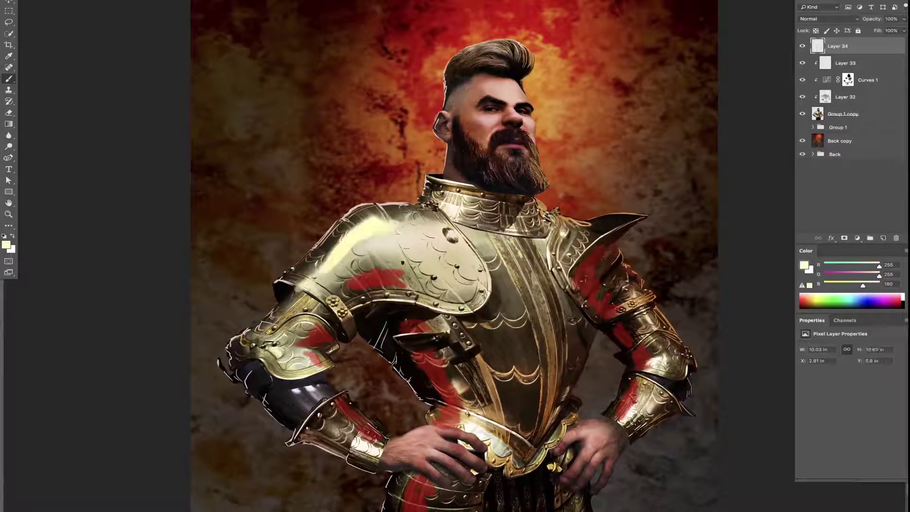
pyautogui.moveTo(377, 222)
pyautogui.mouseDown()
pyautogui.moveTo(332, 433)
pyautogui.moveTo(586, 241)
pyautogui.mouseUp()
pyautogui.moveTo(611, 270); pyautogui.dragTo(652, 417)
pyautogui.keyDown('alt'); pyautogui.click(485, 375); pyautogui.keyUp('alt')
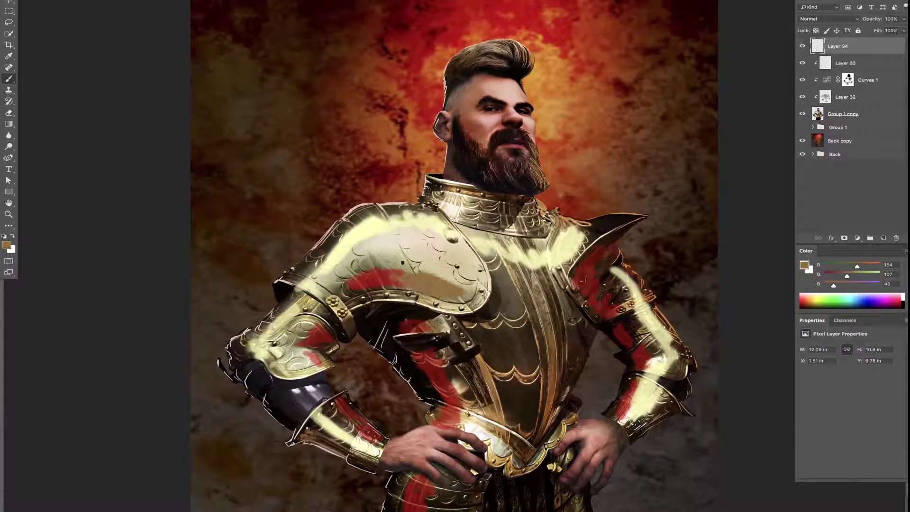
pyautogui.moveTo(474, 275)
pyautogui.mouseDown()
pyautogui.moveTo(365, 265)
pyautogui.moveTo(303, 360)
pyautogui.mouseUp()
pyautogui.moveTo(441, 361); pyautogui.dragTo(469, 403)
pyautogui.keyDown('alt'); pyautogui.click(567, 126); pyautogui.keyUp('alt')
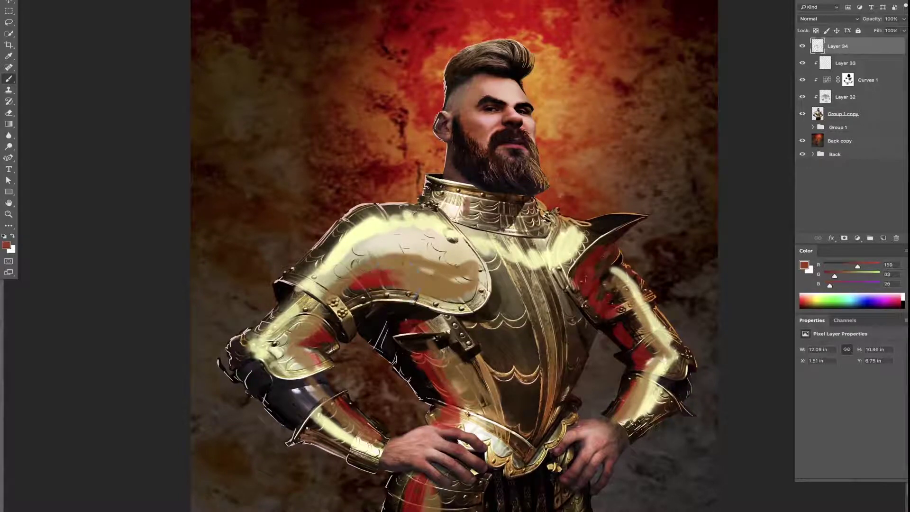
pyautogui.moveTo(462, 190); pyautogui.dragTo(474, 227)
pyautogui.moveTo(483, 266); pyautogui.dragTo(573, 285)
# Set Layer 34 to Color blending and shift the Yellows hue to -23 in Hue/Saturation
pyautogui.click(828, 18)
pyautogui.click(808, 204)
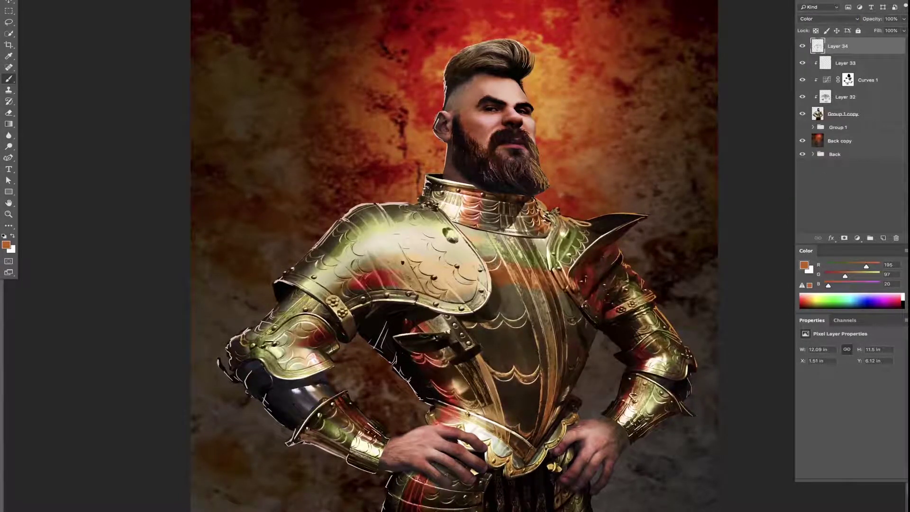
pyautogui.click(9, 203)
pyautogui.click(9, 135)
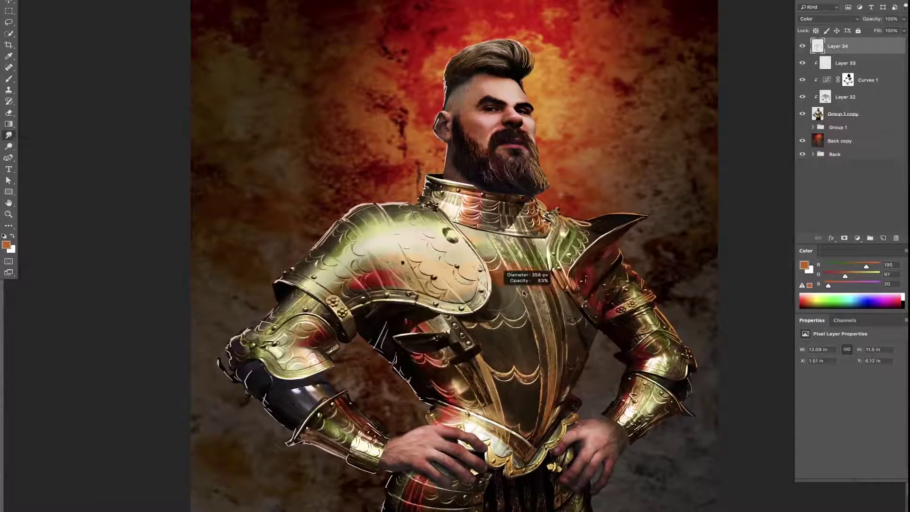
pyautogui.rightClick(562, 280)
pyautogui.press('Return')
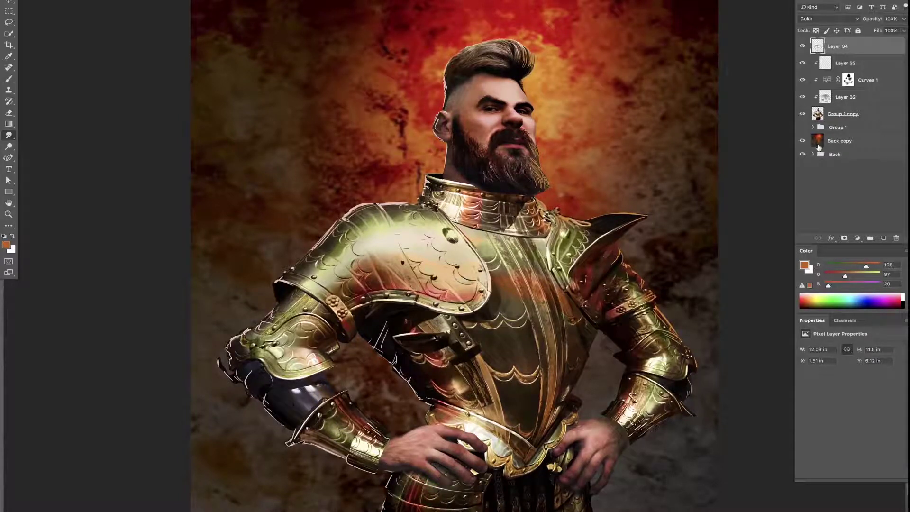
pyautogui.hotkey('ctrl', 'u')
pyautogui.press('Return')
# Set Layer 33's blend mode to Color Dodge so the rim highlights glow
pyautogui.hotkey('alt', '[')
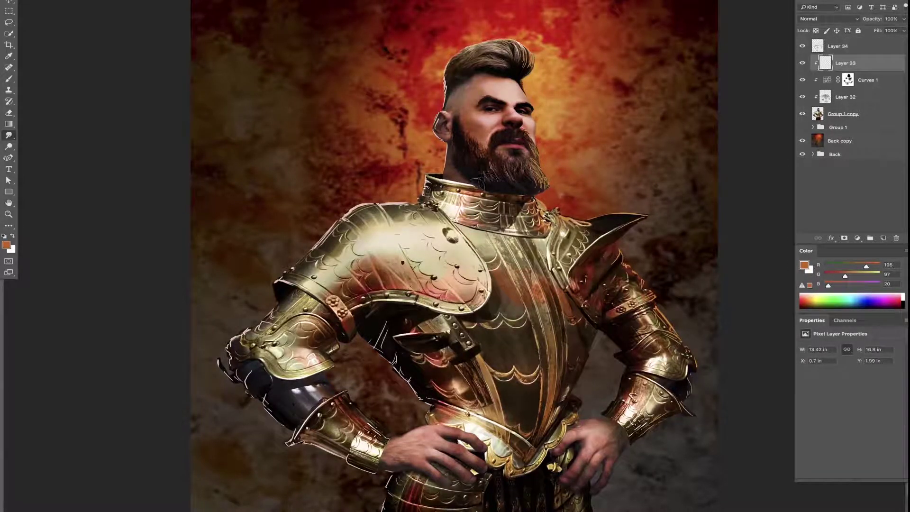
pyautogui.rightClick(450, 89)
pyautogui.press('Escape')
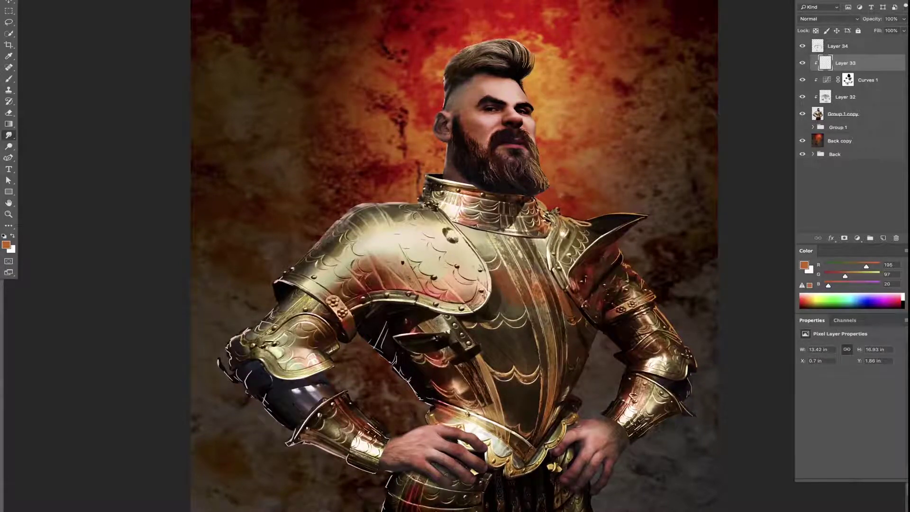
pyautogui.click(827, 19)
pyautogui.click(824, 88)
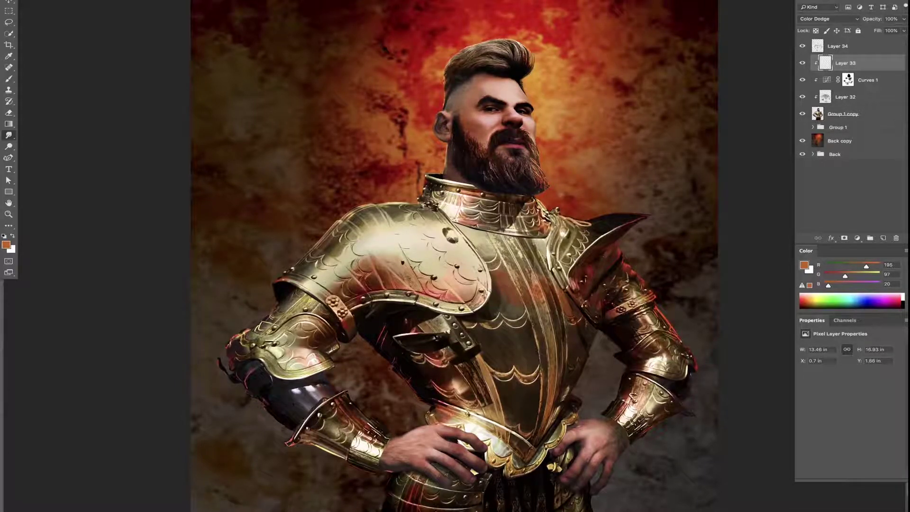
pyautogui.hotkey('ctrl', '+')
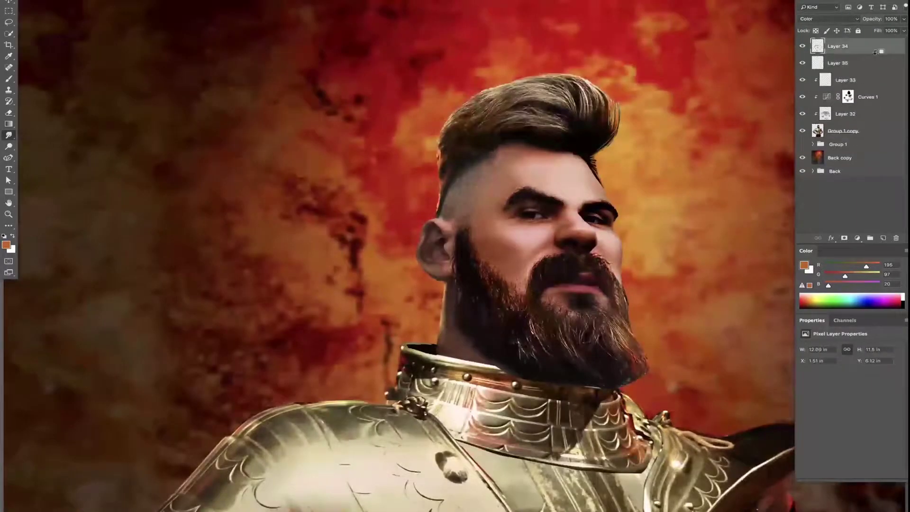
# Paint light and dark strands into the beard with a fine brush and move the layer to the top
pyautogui.doubleClick(726, 361)
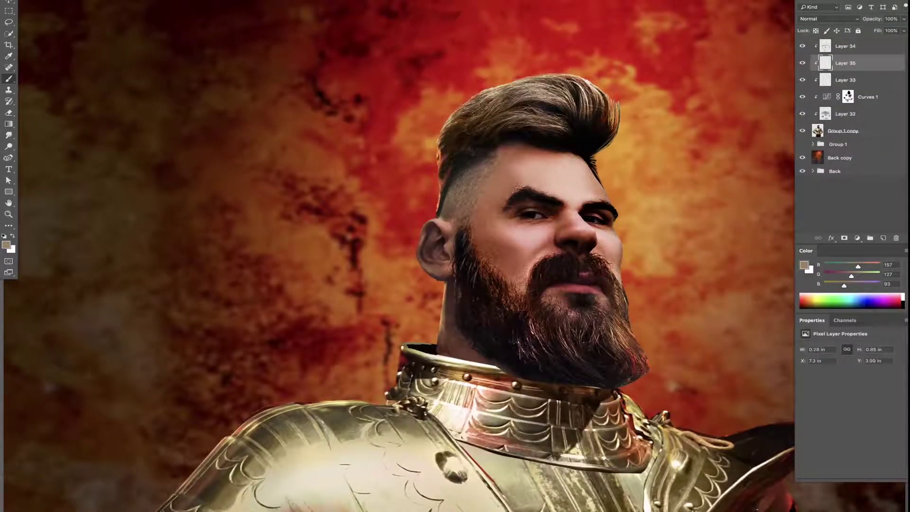
pyautogui.moveTo(512, 315); pyautogui.dragTo(548, 332)
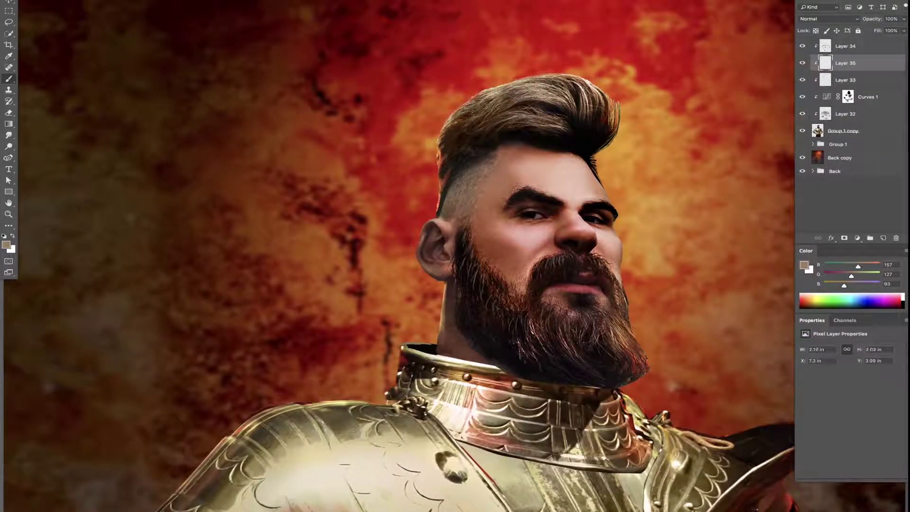
pyautogui.keyDown('alt'); pyautogui.click(462, 337); pyautogui.keyUp('alt')
pyautogui.moveTo(458, 332)
pyautogui.mouseDown()
pyautogui.moveTo(469, 350)
pyautogui.moveTo(531, 385)
pyautogui.mouseUp()
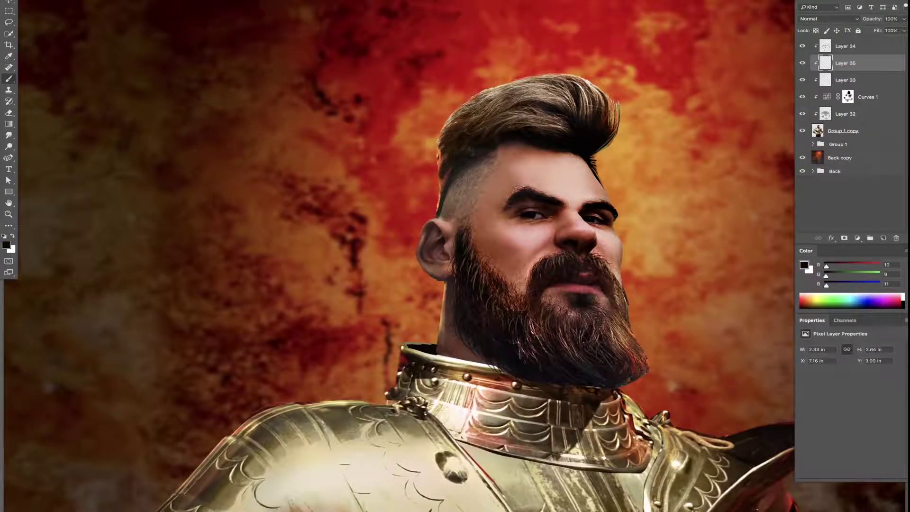
pyautogui.hotkey('ctrl', 'shift', ']')
pyautogui.moveTo(628, 313); pyautogui.dragTo(647, 362)
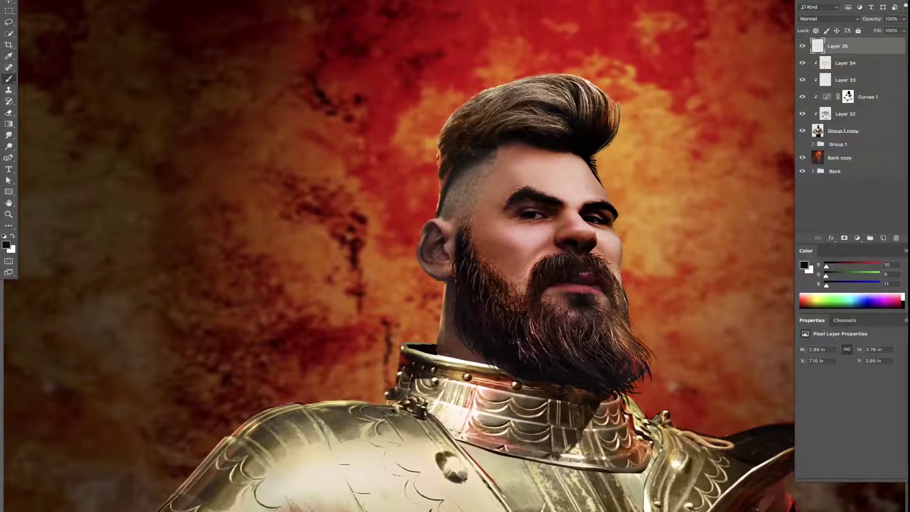
# Paint light strands on the pompadour, sampling brown, beige and orange tones
pyautogui.keyDown('alt'); pyautogui.click(538, 327); pyautogui.keyUp('alt')
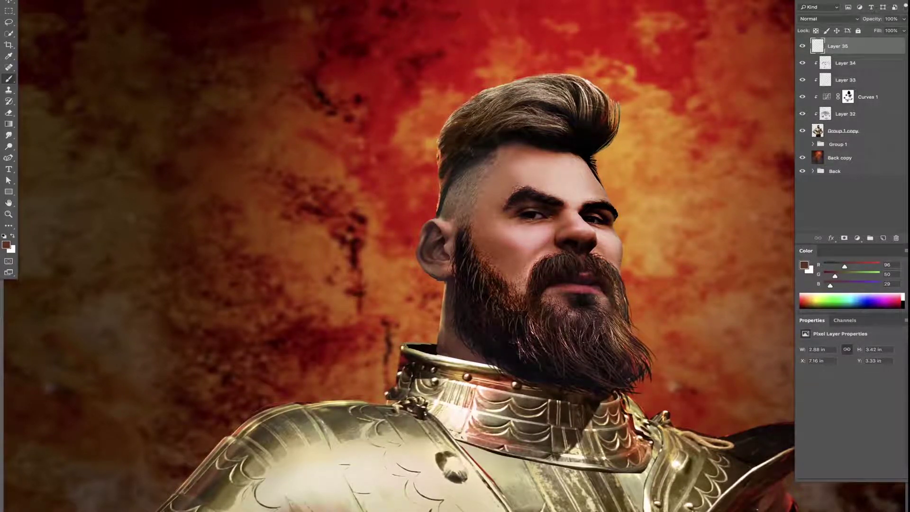
pyautogui.moveTo(595, 114); pyautogui.dragTo(609, 148)
pyautogui.keyDown('alt'); pyautogui.click(505, 139); pyautogui.keyUp('alt')
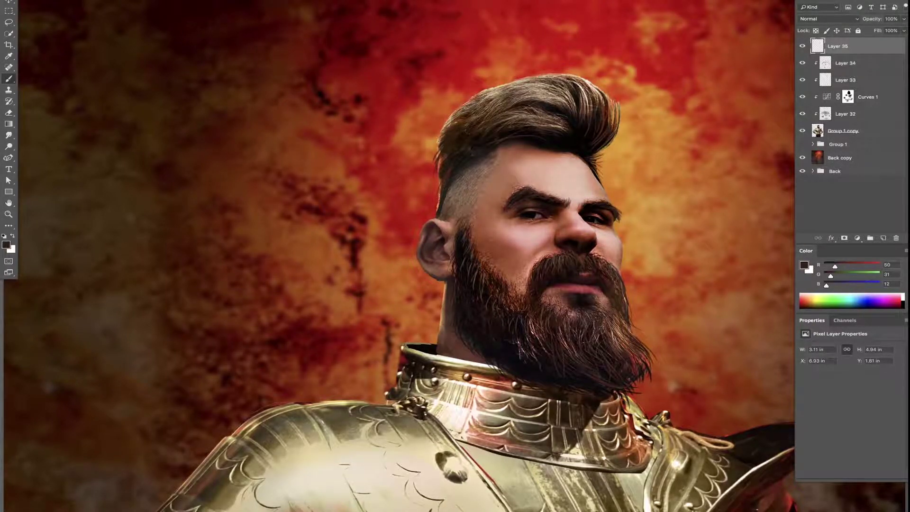
pyautogui.keyDown('alt'); pyautogui.click(440, 198); pyautogui.keyUp('alt')
pyautogui.moveTo(635, 160); pyautogui.dragTo(585, 183)
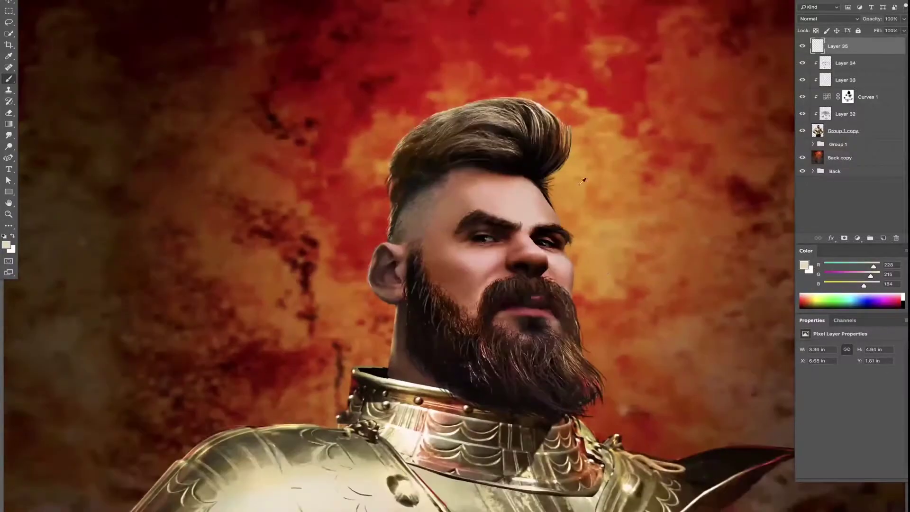
pyautogui.keyDown('alt'); pyautogui.click(585, 183); pyautogui.keyUp('alt')
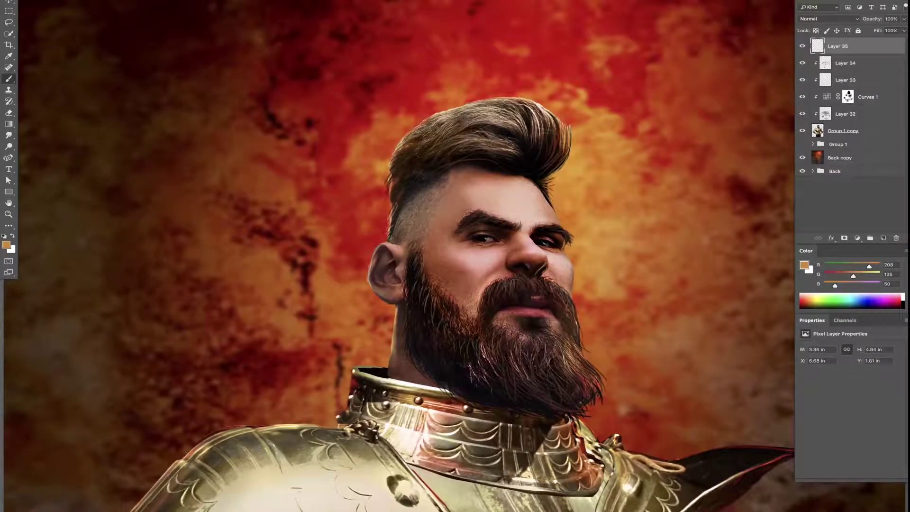
# Sample skin tones and dark browns from the face, then fit the whole image in view
pyautogui.moveTo(474, 237); pyautogui.dragTo(458, 190)
pyautogui.keyDown('alt'); pyautogui.click(536, 213); pyautogui.keyUp('alt')
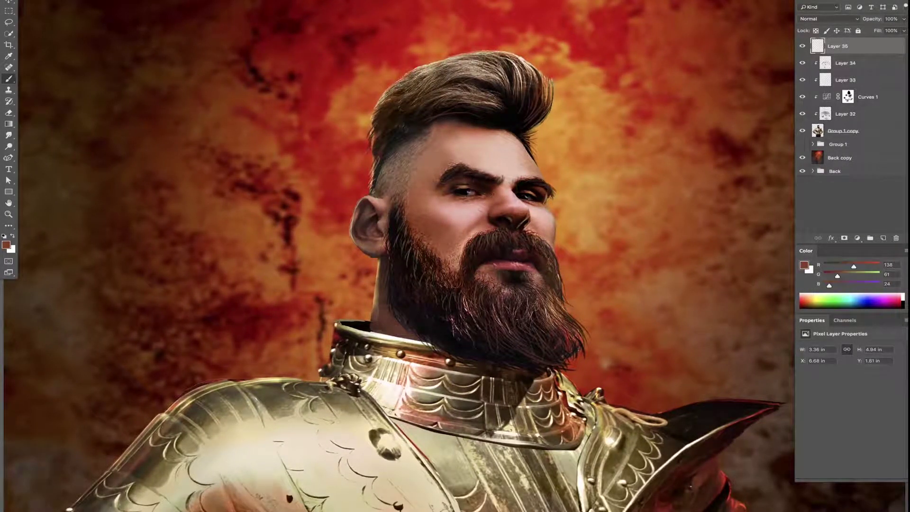
pyautogui.keyDown('alt'); pyautogui.click(466, 201); pyautogui.keyUp('alt')
pyautogui.keyDown('alt'); pyautogui.click(496, 220); pyautogui.keyUp('alt')
pyautogui.keyDown('alt'); pyautogui.click(497, 223); pyautogui.keyUp('alt')
pyautogui.hotkey('ctrl', '0')
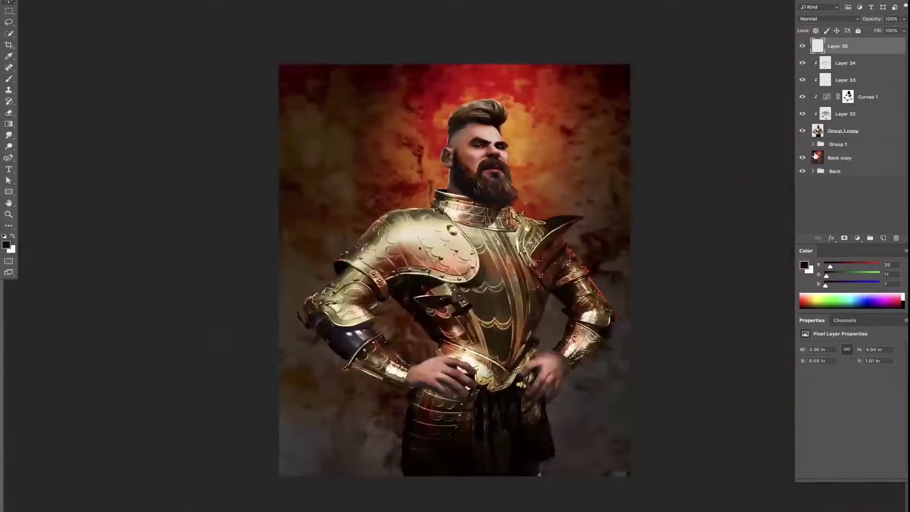
# Desaturate and darken the Back copy layer with Hue/Saturation
pyautogui.click(815, 157)
pyautogui.hotkey('ctrl', 'u')
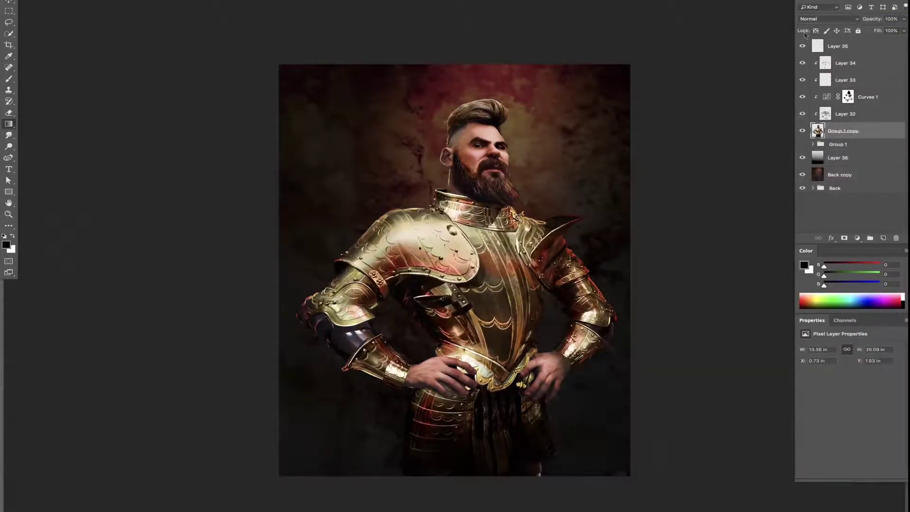
pyautogui.press('/')
pyautogui.press('b')
# Give Group 1 copy an Inner Shadow with raised opacity, choke and size
pyautogui.keyDown('alt'); pyautogui.click(539, 469); pyautogui.keyUp('alt')
pyautogui.click(831, 237)
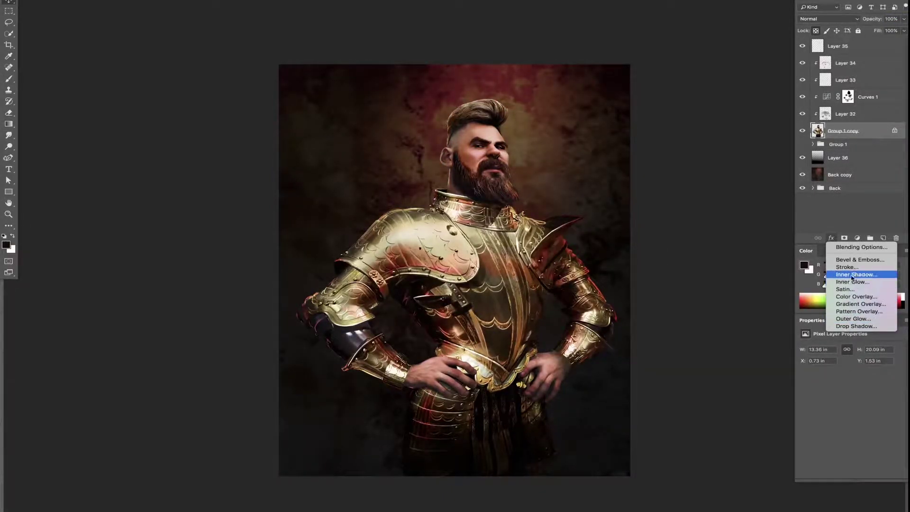
pyautogui.click(834, 265)
pyautogui.click(765, 382)
pyautogui.press('Return')
pyautogui.moveTo(711, 394); pyautogui.dragTo(737, 394)
pyautogui.moveTo(715, 429)
pyautogui.mouseDown()
pyautogui.moveTo(729, 432)
pyautogui.moveTo(707, 432)
pyautogui.moveTo(714, 438)
pyautogui.moveTo(720, 420)
pyautogui.mouseUp()
pyautogui.moveTo(706, 407); pyautogui.dragTo(742, 397)
pyautogui.click(864, 373)
# Add a new empty layer for highlights and ready a brush
pyautogui.hotkey('ctrl', 'shift', 'alt', 'n')
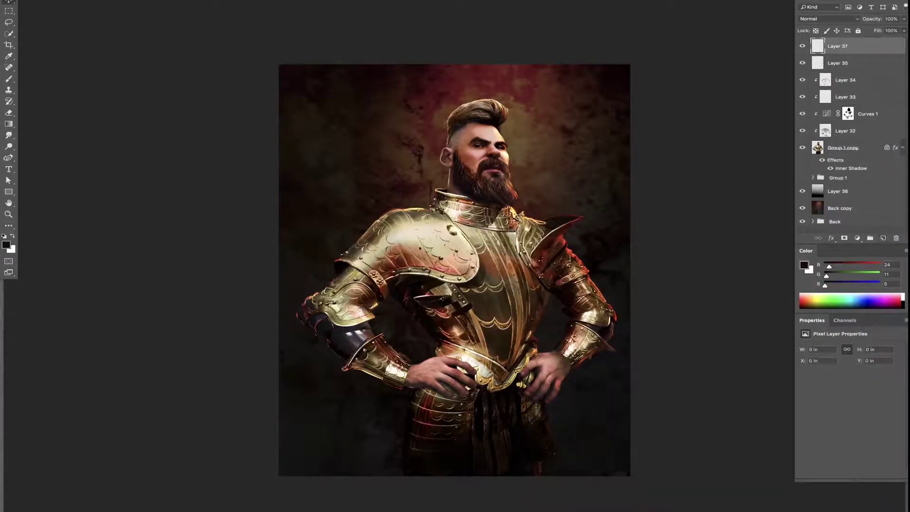
pyautogui.press('b')
pyautogui.rightClick(493, 221)
pyautogui.press('Escape')
# Paint white highlights on the hair, face, neck, shoulder, arms and chest
pyautogui.press('x')
pyautogui.moveTo(504, 157)
pyautogui.mouseDown()
pyautogui.moveTo(492, 107)
pyautogui.moveTo(474, 104)
pyautogui.mouseUp()
pyautogui.moveTo(527, 224); pyautogui.dragTo(597, 317)
pyautogui.moveTo(576, 351)
pyautogui.mouseDown()
pyautogui.moveTo(399, 373)
pyautogui.moveTo(360, 320)
pyautogui.mouseUp()
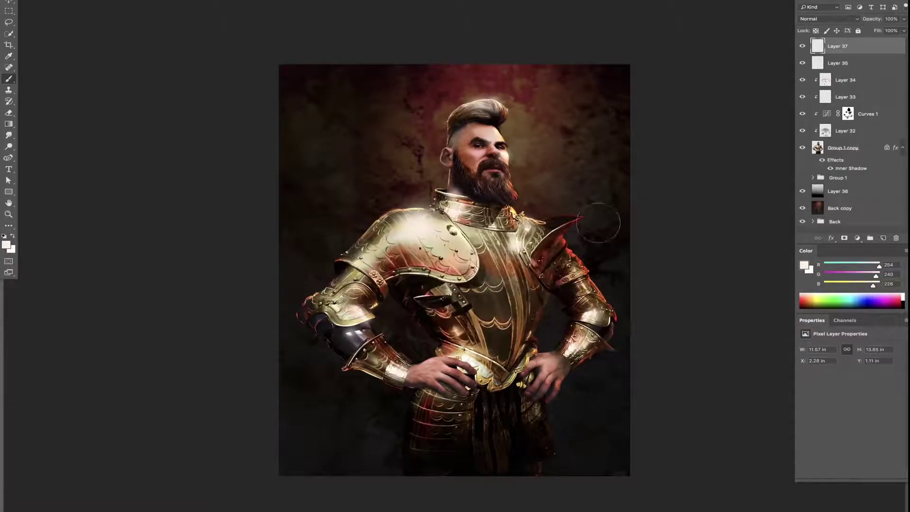
pyautogui.click(516, 244)
pyautogui.press('h')
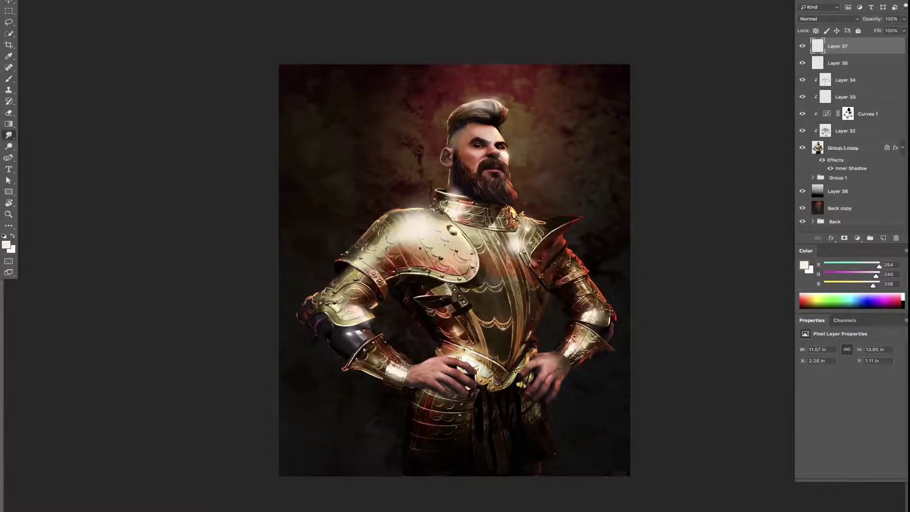
pyautogui.press('b')
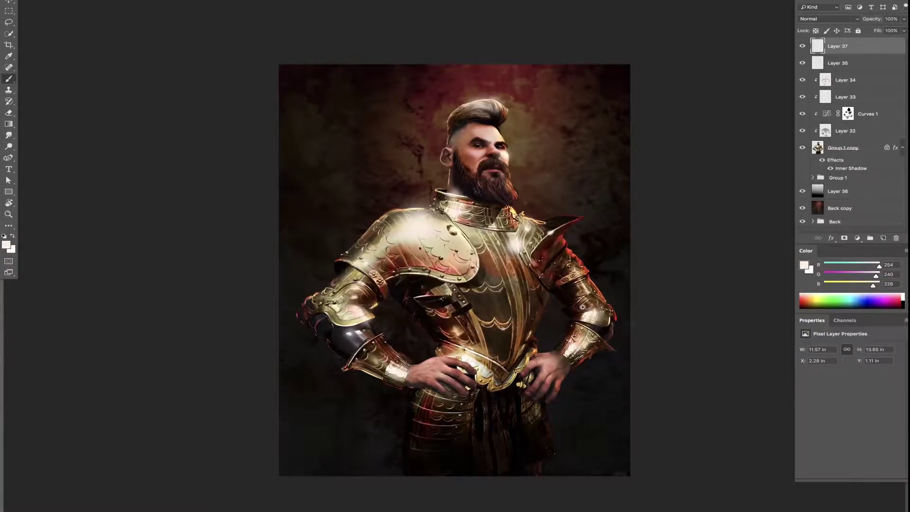
# Smudge and soften the glow highlights on the armour, hair and left shoulder plate
pyautogui.hotkey('ctrl', '+')
pyautogui.press('r')
pyautogui.moveTo(502, 52); pyautogui.dragTo(517, 38)
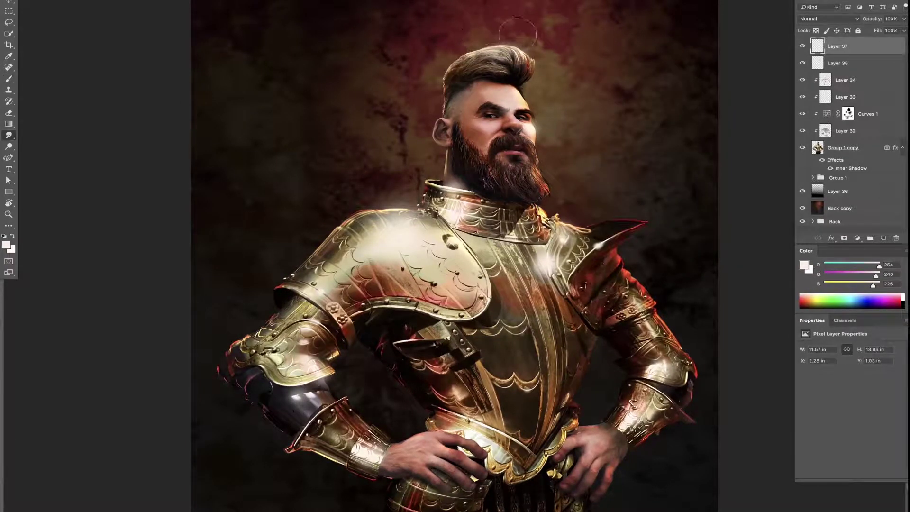
pyautogui.moveTo(394, 202); pyautogui.dragTo(394, 227)
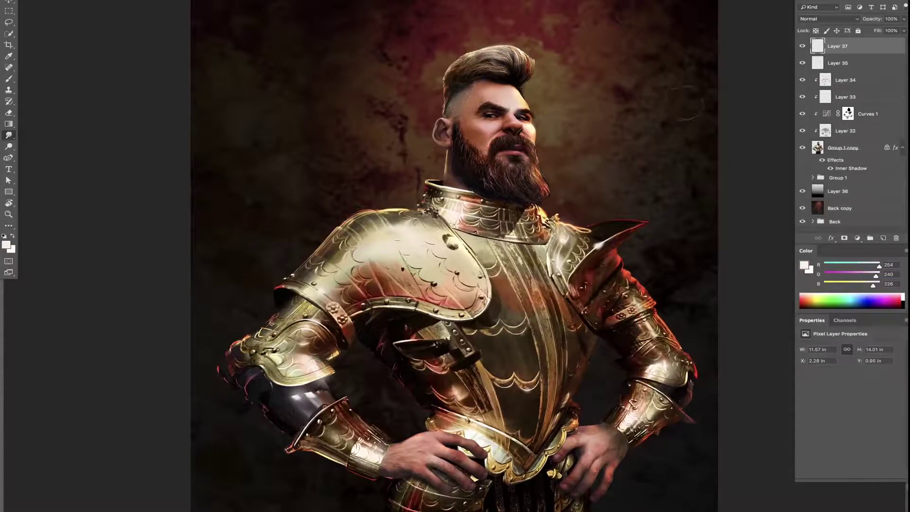
# Merge visible into a blurred Lighten glow layer at 49% opacity
pyautogui.hotkey('ctrl', '-')
pyautogui.hotkey('ctrl', 'alt', 'shift', 'e')
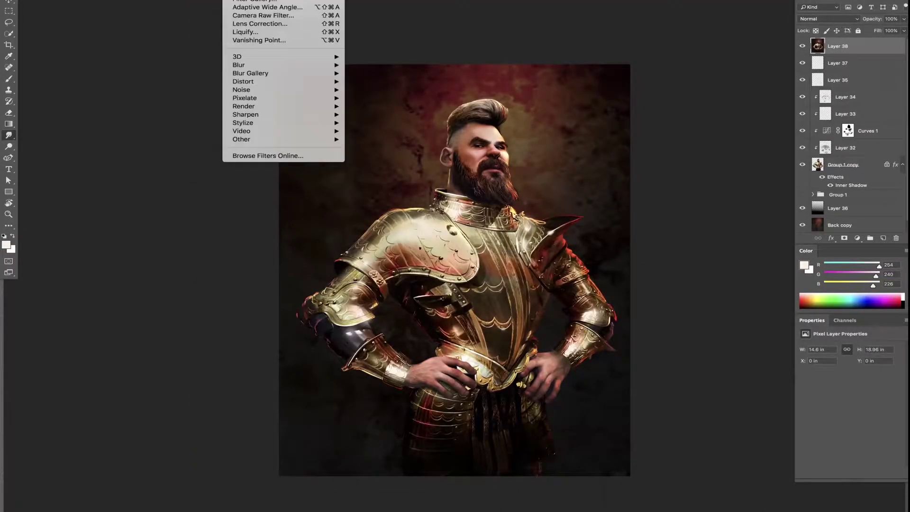
pyautogui.press('Return')
pyautogui.click(829, 19)
pyautogui.click(827, 81)
pyautogui.hotkey('ctrl', '+')
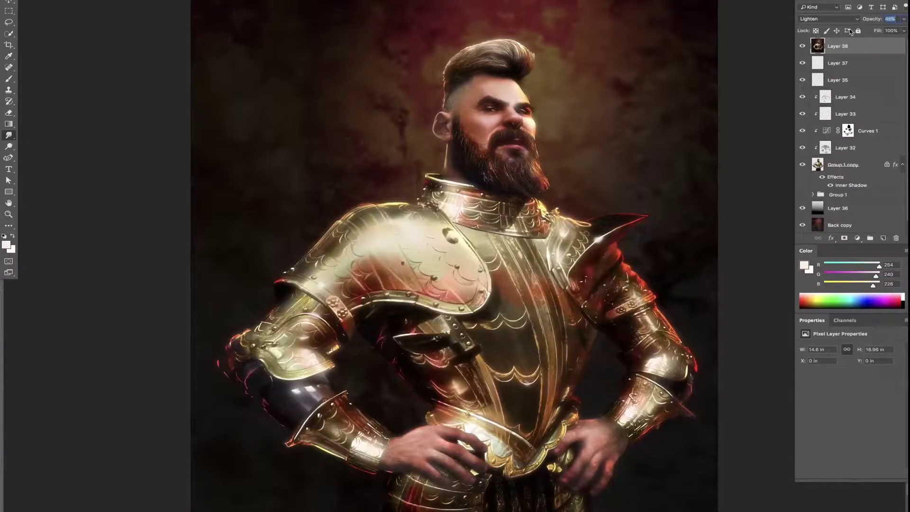
pyautogui.hotkey('ctrl', '-')
# Paint a large soft white halo behind the head on a new layer and blur it
pyautogui.click(837, 208)
pyautogui.click(883, 238)
pyautogui.press('b')
pyautogui.rightClick(571, 221)
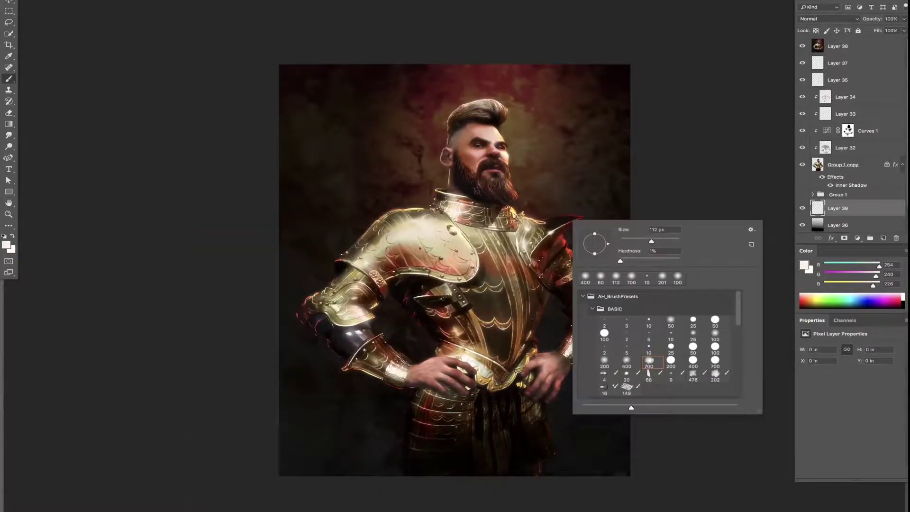
pyautogui.click(521, 163)
pyautogui.hotkey('ctrl', 'alt', 'f')
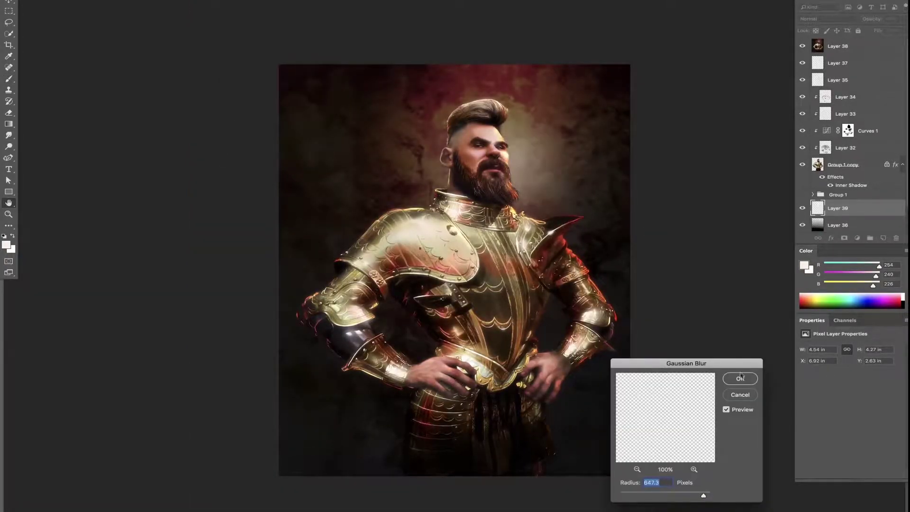
pyautogui.press('Return')
pyautogui.hotkey('ctrl', 'f')
pyautogui.press('Escape')
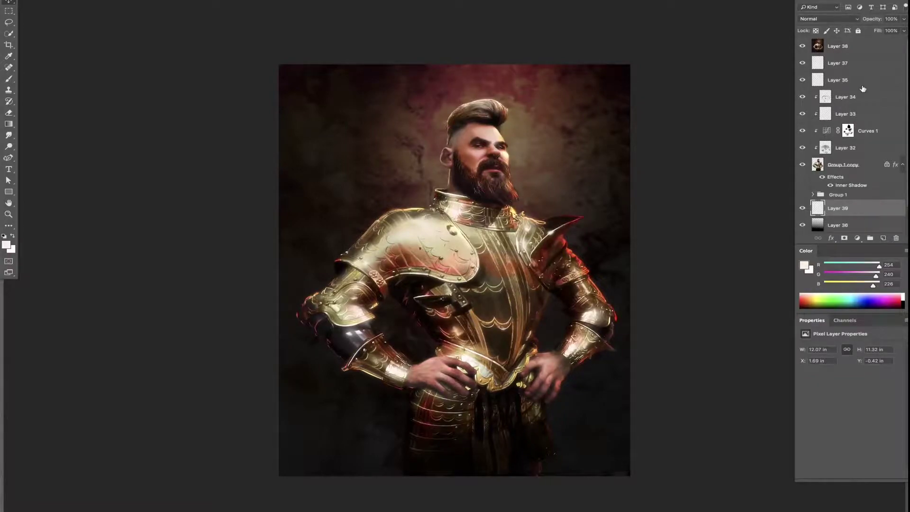
# Duplicate the halo layer and heavily blur the Back copy background
pyautogui.hotkey('ctrl', 'j')
pyautogui.click(266, 2)
pyautogui.click(284, 57)
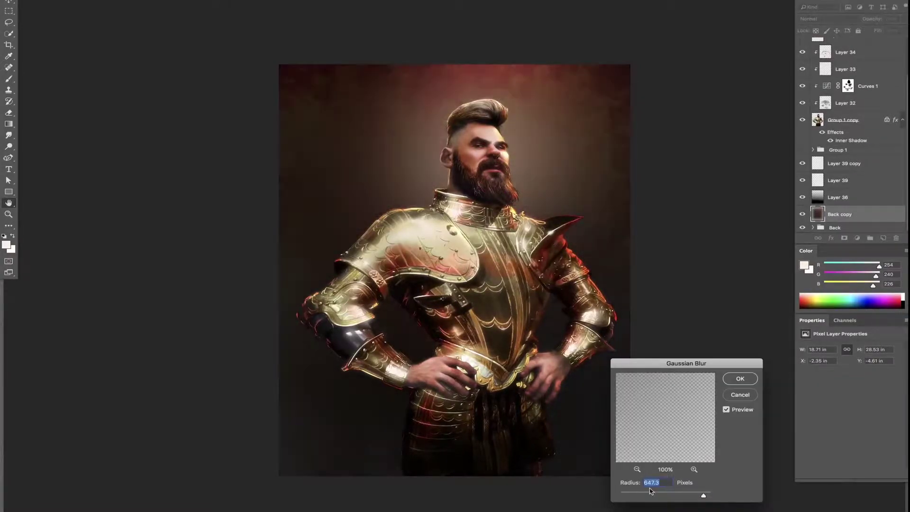
pyautogui.click(740, 379)
# Merge Layer 39 copy, Layer 36 and Back copy into Layer 39, with a Free Transform
pyautogui.hotkey('ctrl', '+')
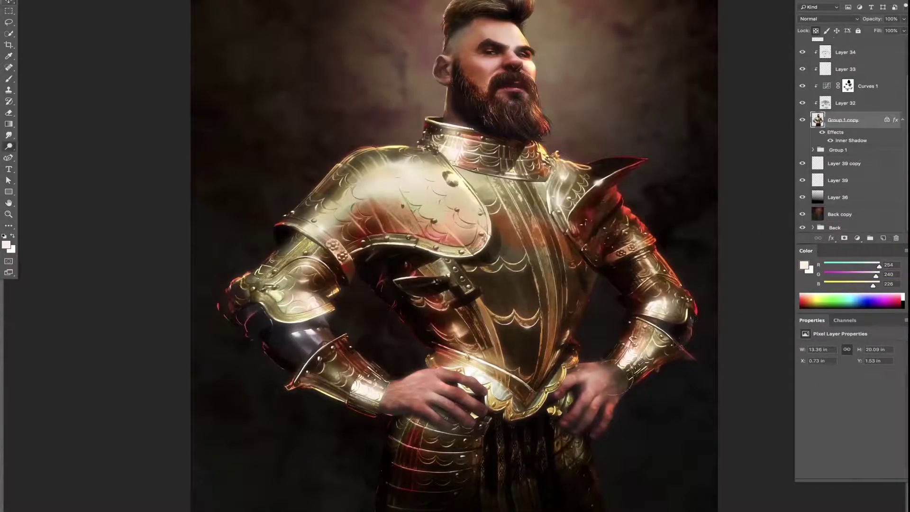
pyautogui.rightClick(649, 387)
pyautogui.press('Return')
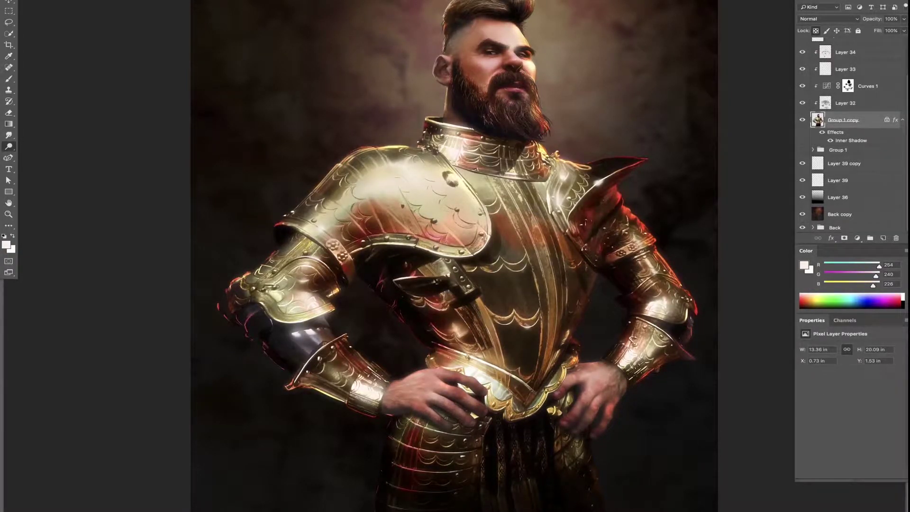
pyautogui.hotkey('ctrl', '-')
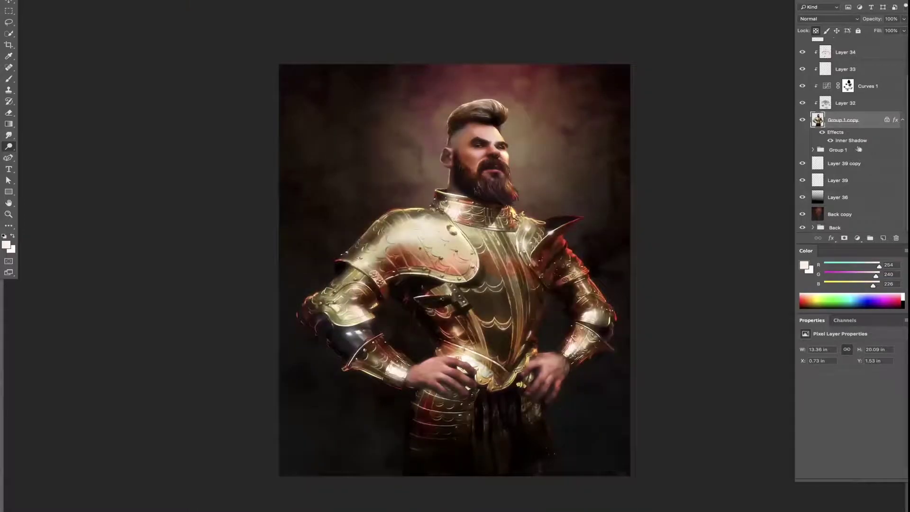
pyautogui.hotkey('ctrl', 'e')
pyautogui.hotkey('ctrl', 't')
pyautogui.press('Return')
pyautogui.hotkey('ctrl', 'e')
pyautogui.hotkey('ctrl', 'e')
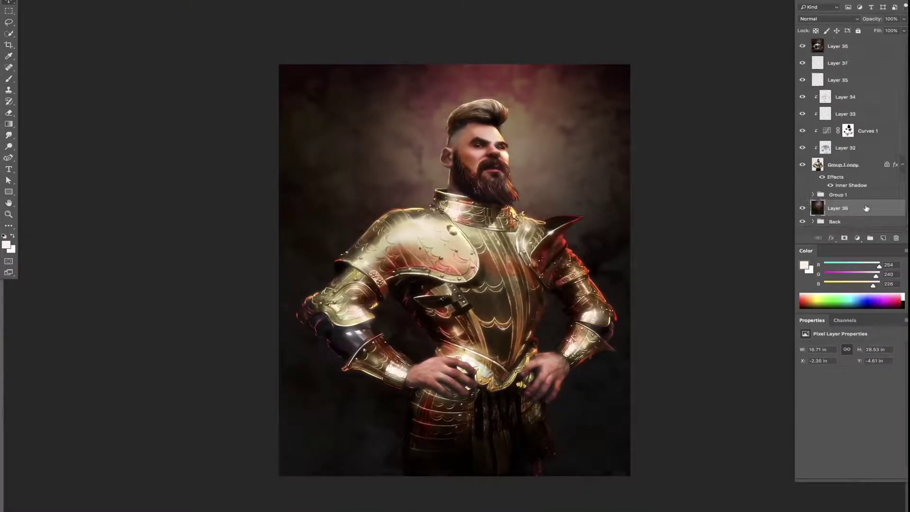
# Set the background layer's opacity to 95%
pyautogui.moveTo(871, 19); pyautogui.dragTo(861, 25)
pyautogui.write('95')
pyautogui.press('Return')
# Add a Color Lookup adjustment above Layer 38 using the filmstock_50 look
pyautogui.click(848, 46)
pyautogui.click(857, 238)
pyautogui.click(872, 360)
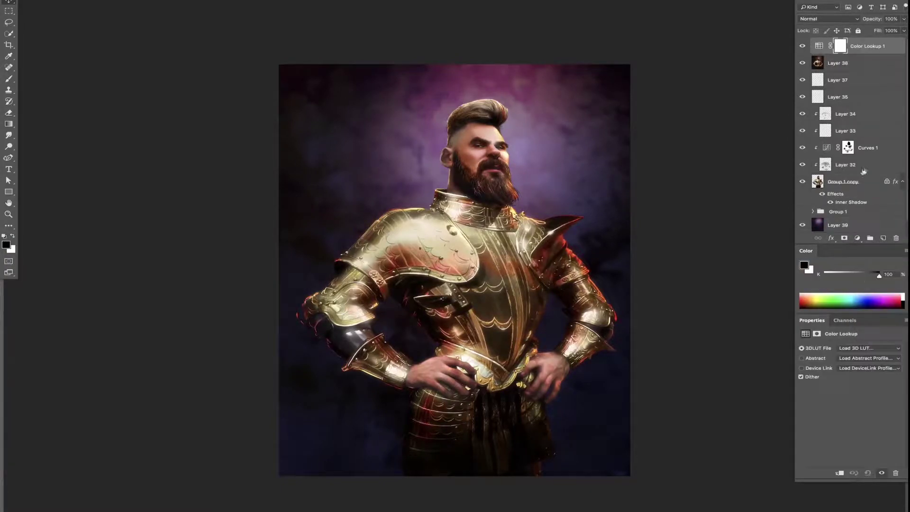
pyautogui.click(858, 370)
pyautogui.click(870, 348)
pyautogui.click(858, 360)
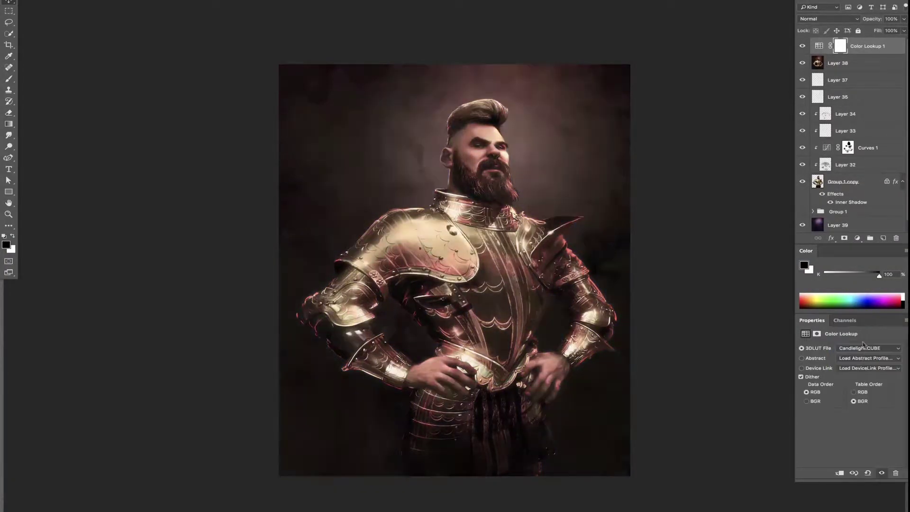
pyautogui.click(870, 348)
pyautogui.click(850, 394)
# Invert the lookup mask, set opacity 94%, and paint white to reveal the armour
pyautogui.hotkey('ctrl', 'i')
pyautogui.press('9')
pyautogui.press('4')
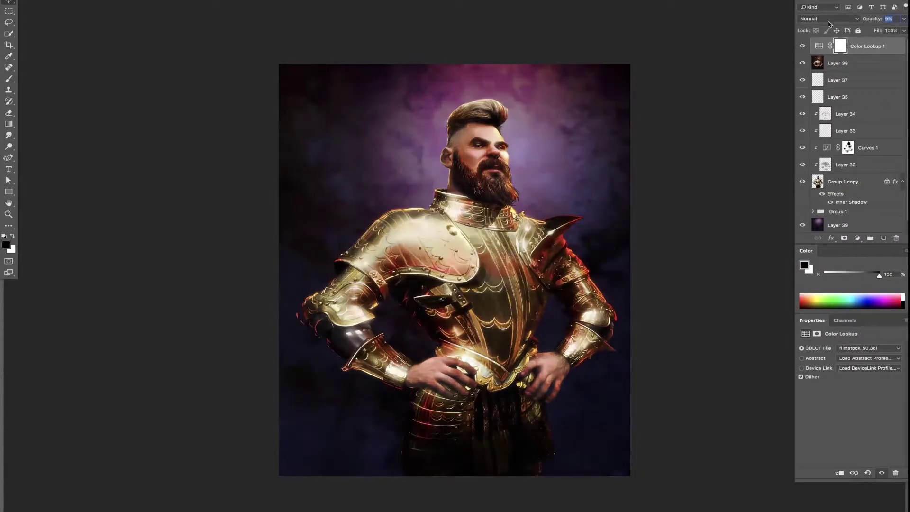
pyautogui.press('b')
pyautogui.press('x')
pyautogui.moveTo(429, 247); pyautogui.dragTo(488, 265)
pyautogui.moveTo(522, 227); pyautogui.dragTo(332, 294)
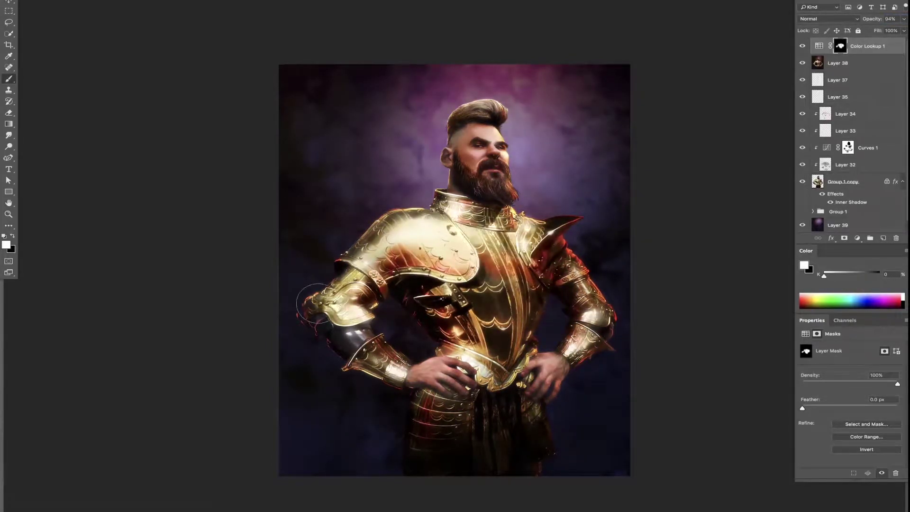
pyautogui.moveTo(369, 251); pyautogui.dragTo(578, 341)
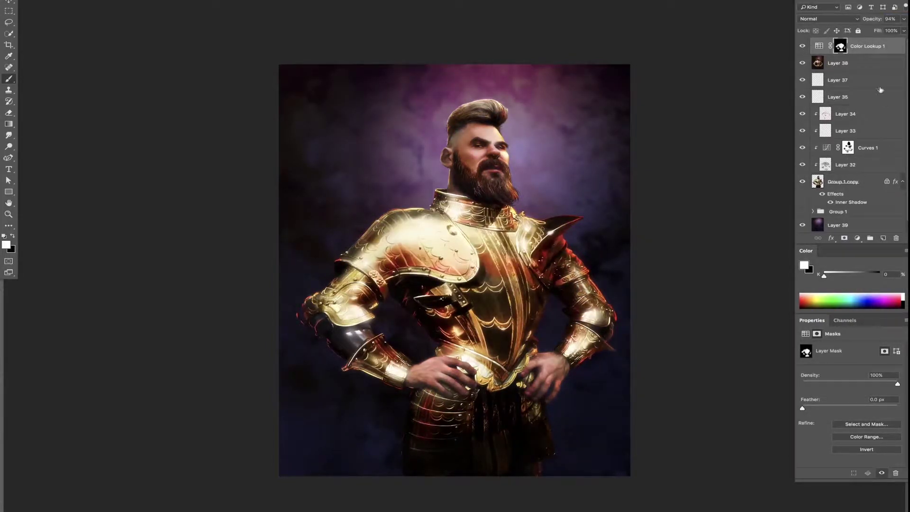
# Add an empty layer above the lookup, sample a warm white, and select Layer 38
pyautogui.hotkey('ctrl', 'shift', 'alt', 'n')
pyautogui.keyDown('alt'); pyautogui.click(481, 102); pyautogui.keyUp('alt')
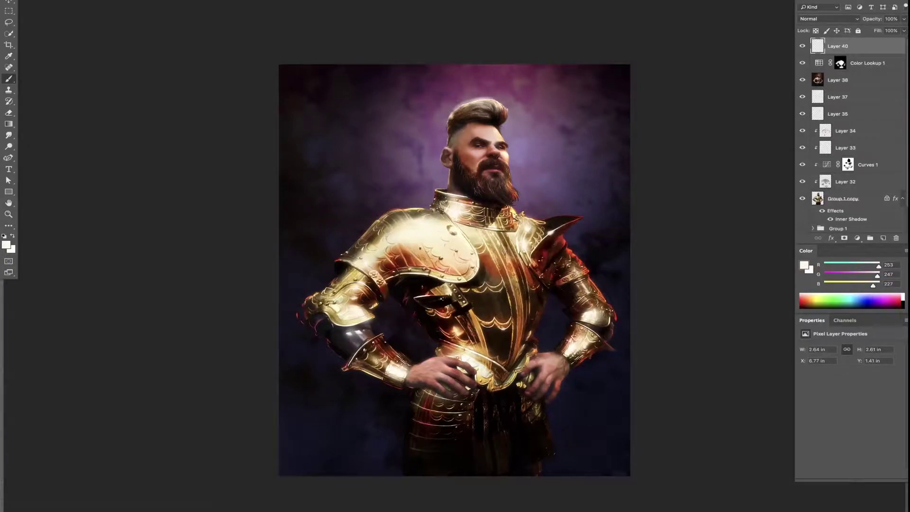
pyautogui.click(8, 135)
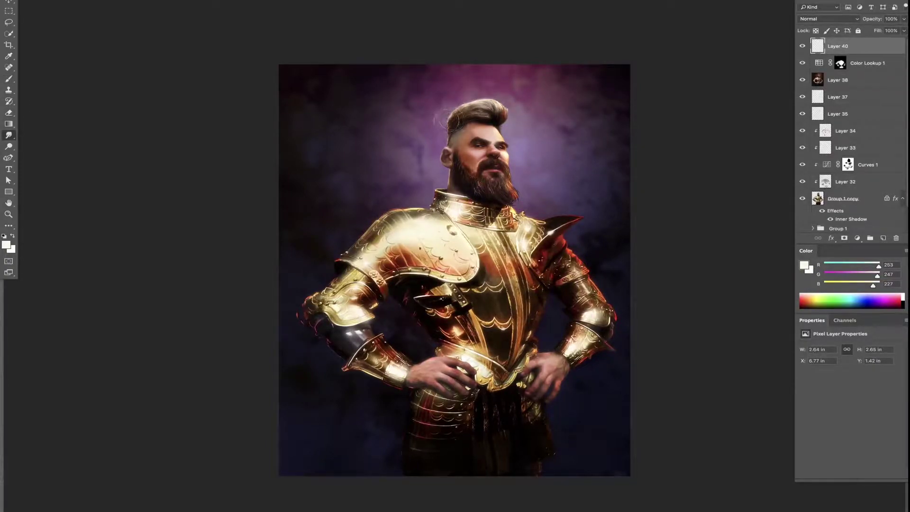
pyautogui.click(859, 81)
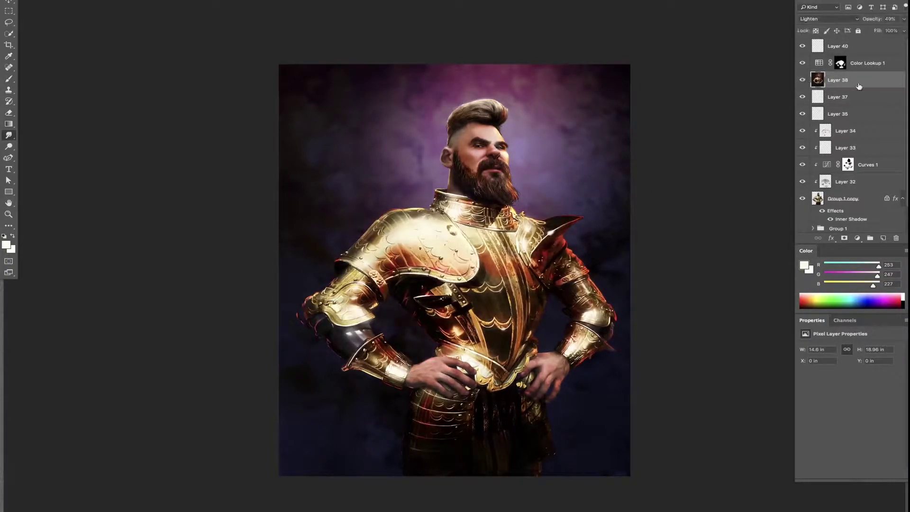
# Paint spark specks on a new layer and streak them with Path Blur applied twice
pyautogui.hotkey('ctrl', 'shift', 'alt', 'n')
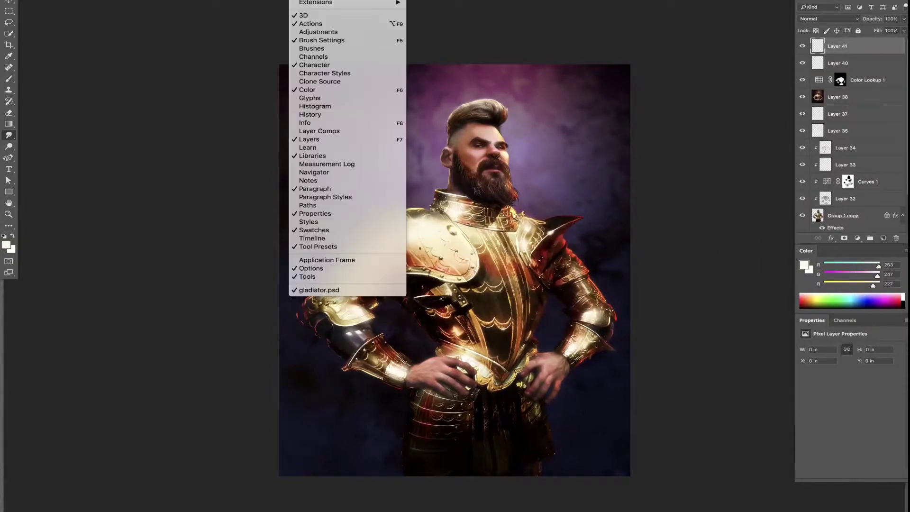
pyautogui.press('b')
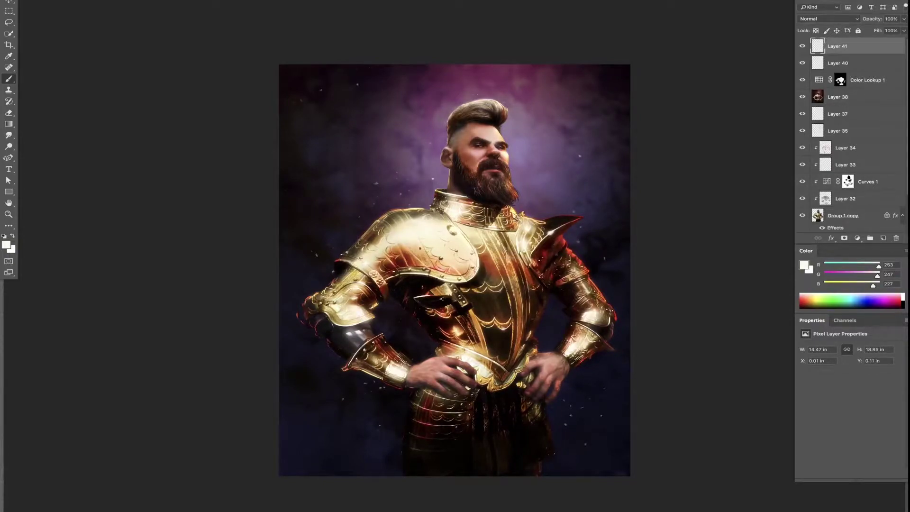
pyautogui.click(313, 1)
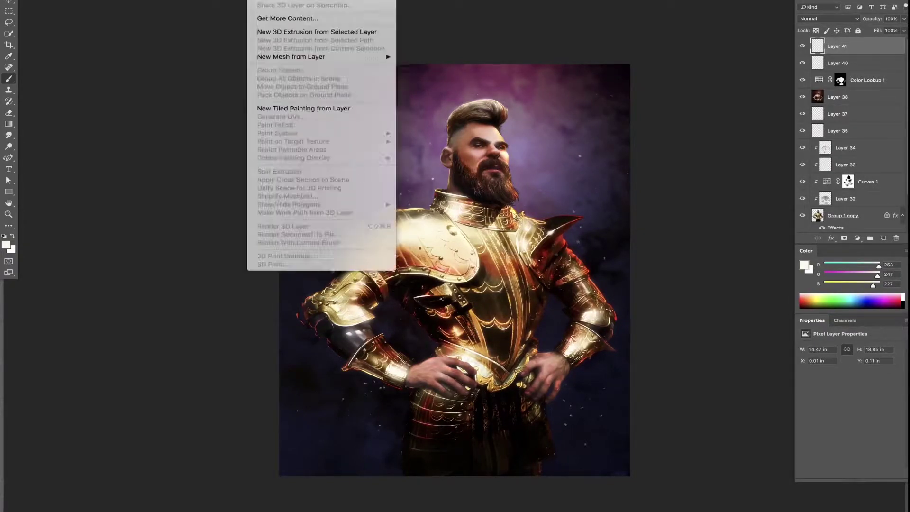
pyautogui.click(372, 98)
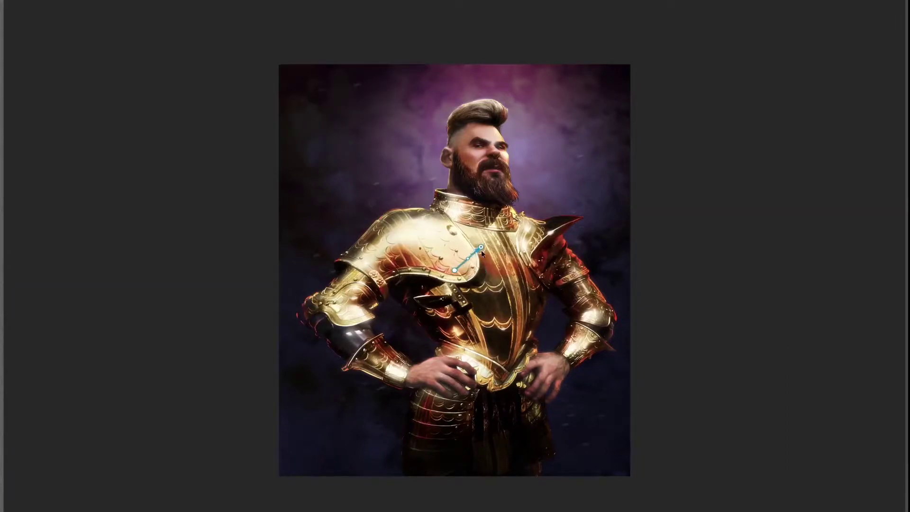
pyautogui.press('Return')
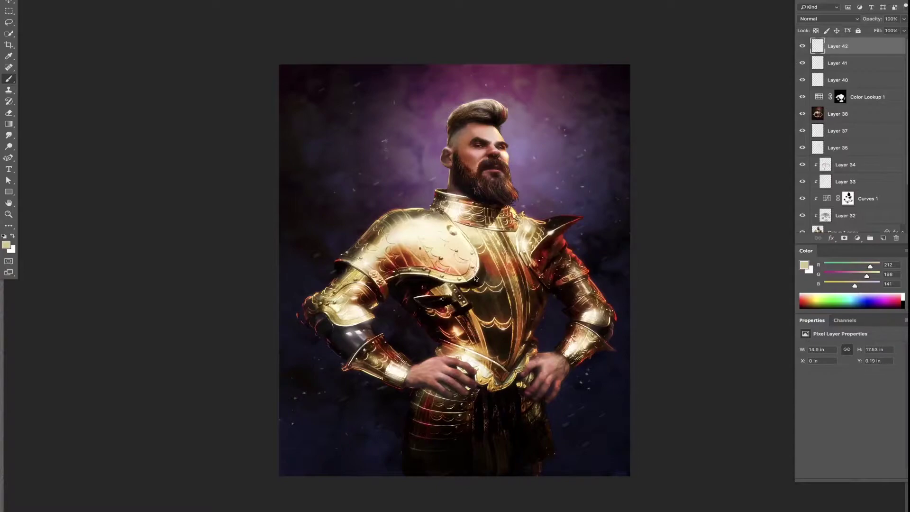
pyautogui.hotkey('ctrl', 'f')
pyautogui.hotkey('ctrl', 'shift', 'alt', 'n')
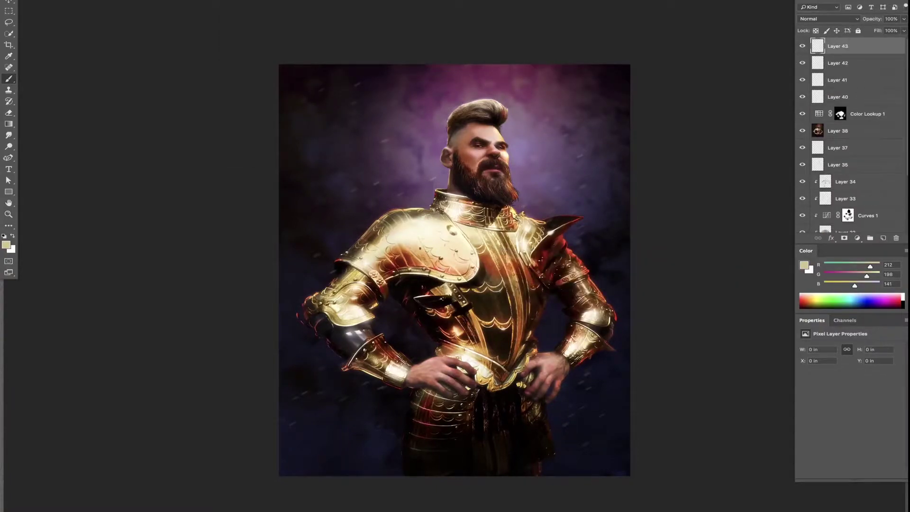
# Paint white clouds across the bottom of the image, then undo some strokes
pyautogui.press('d')
pyautogui.press('x')
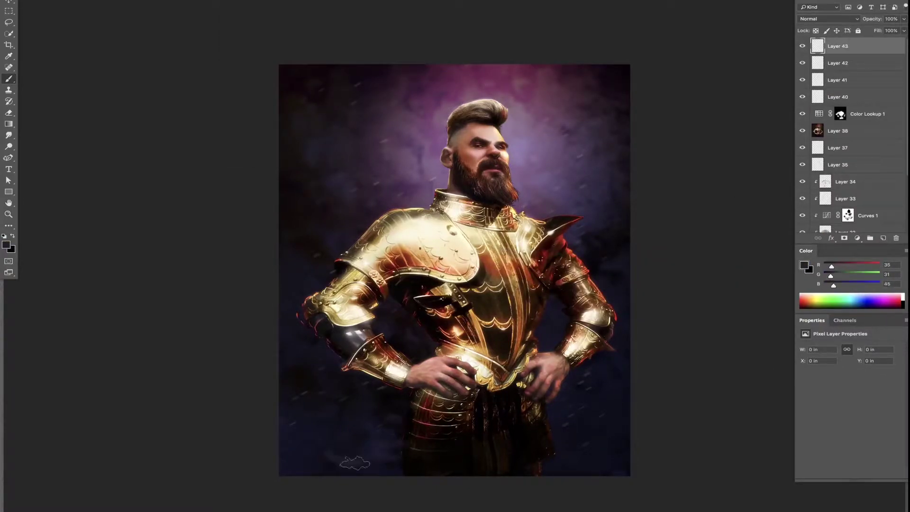
pyautogui.moveTo(322, 455); pyautogui.dragTo(445, 455)
pyautogui.moveTo(361, 388); pyautogui.dragTo(579, 445)
pyautogui.moveTo(342, 403); pyautogui.dragTo(616, 408)
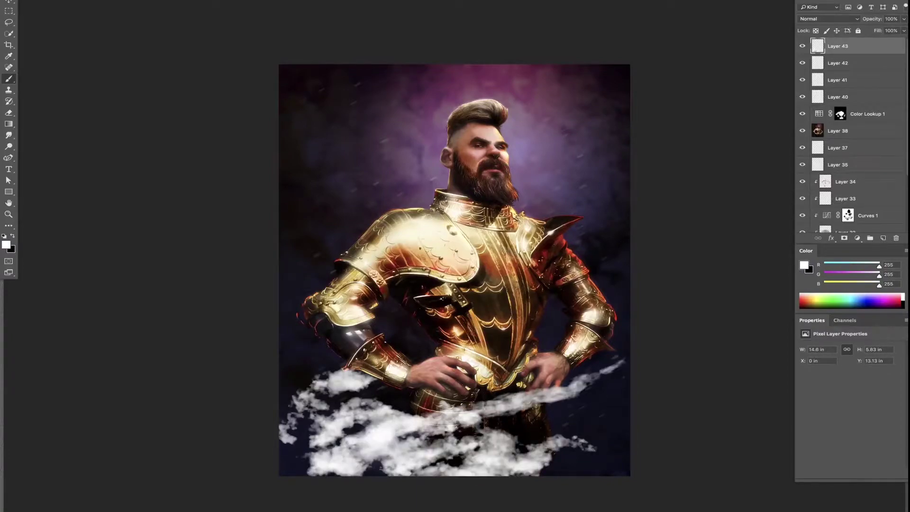
pyautogui.moveTo(308, 379); pyautogui.dragTo(588, 427)
pyautogui.moveTo(285, 450); pyautogui.dragTo(332, 370)
pyautogui.moveTo(285, 341); pyautogui.dragTo(631, 336)
pyautogui.hotkey('ctrl', 'z')
pyautogui.hotkey('ctrl', 'z')
pyautogui.hotkey('ctrl', 'z')
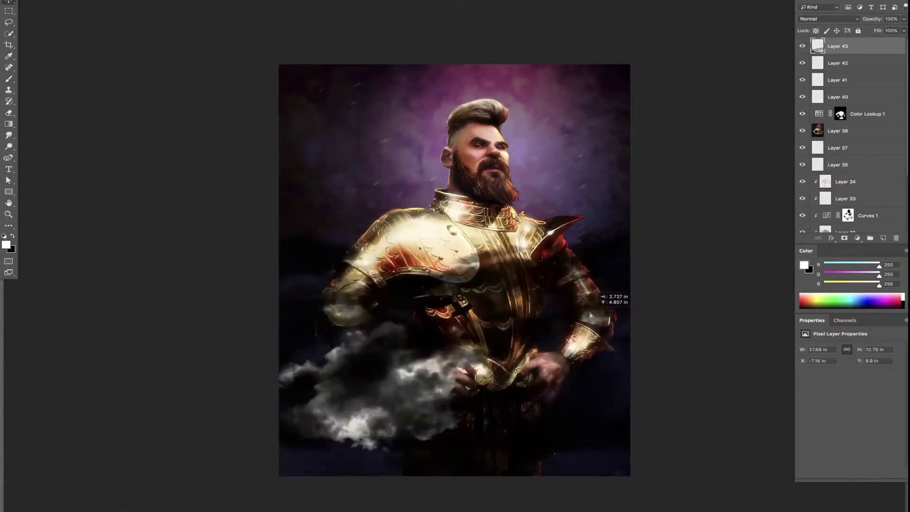
pyautogui.hotkey('ctrl', 'z')
pyautogui.hotkey('ctrl', 'z')
pyautogui.hotkey('ctrl', 'z')
# Switch to a different cloud brush and paint soft clouds around the waist
pyautogui.rightClick(565, 341)
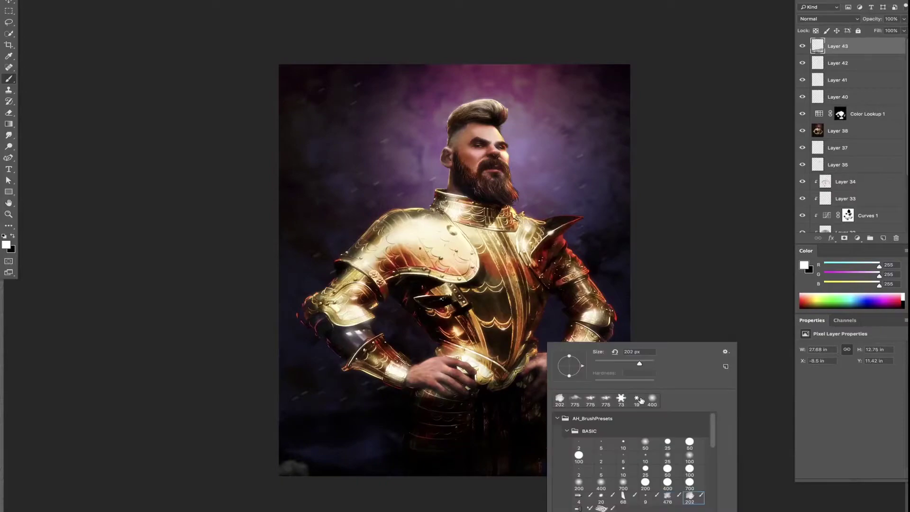
pyautogui.click(441, 400)
pyautogui.hotkey('ctrl', 'z')
pyautogui.moveTo(588, 379)
pyautogui.mouseDown()
pyautogui.moveTo(325, 469)
pyautogui.moveTo(587, 379)
pyautogui.moveTo(521, 426)
pyautogui.mouseUp()
pyautogui.moveTo(294, 455); pyautogui.dragTo(626, 451)
pyautogui.rightClick(521, 389)
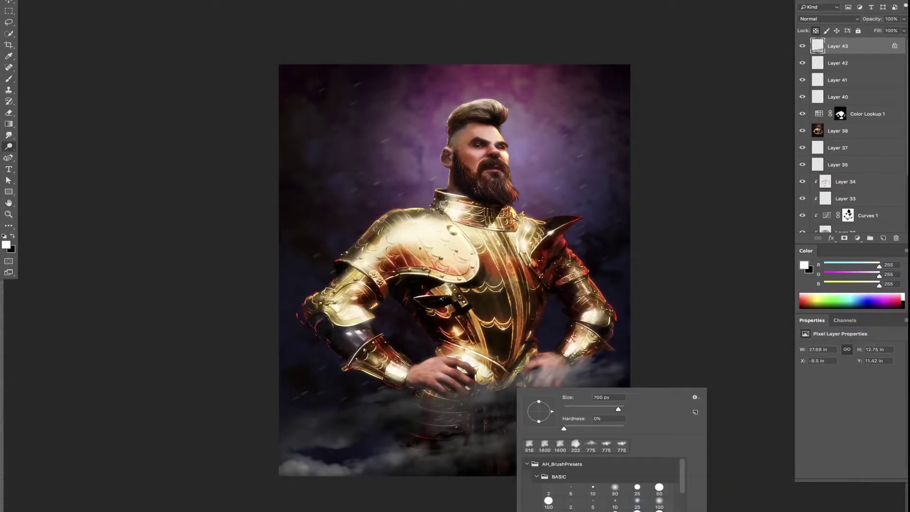
pyautogui.hotkey('ctrl', 'z')
pyautogui.hotkey('ctrl', 'z')
# Lift the clouds' dark tones with Curves, add layer styles, and fade to 40% opacity
pyautogui.hotkey('ctrl', 'm')
pyautogui.moveTo(734, 340); pyautogui.dragTo(738, 324)
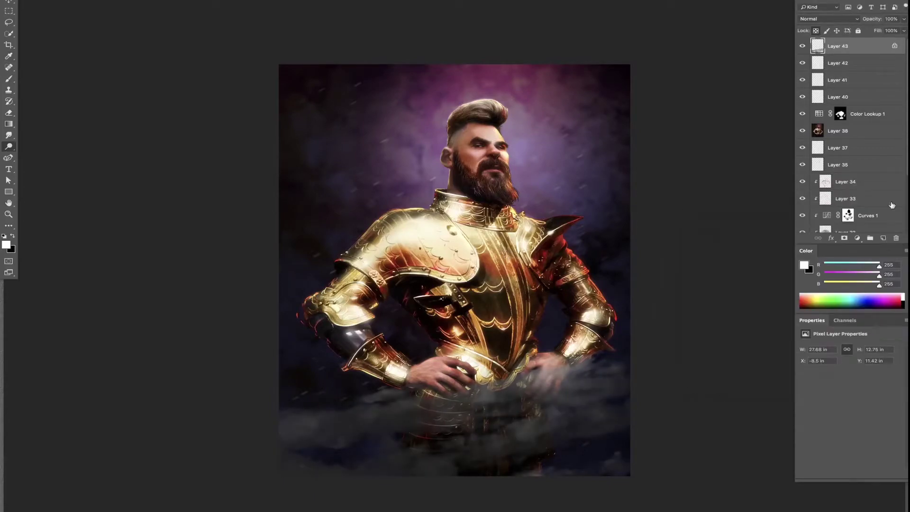
pyautogui.click(856, 274)
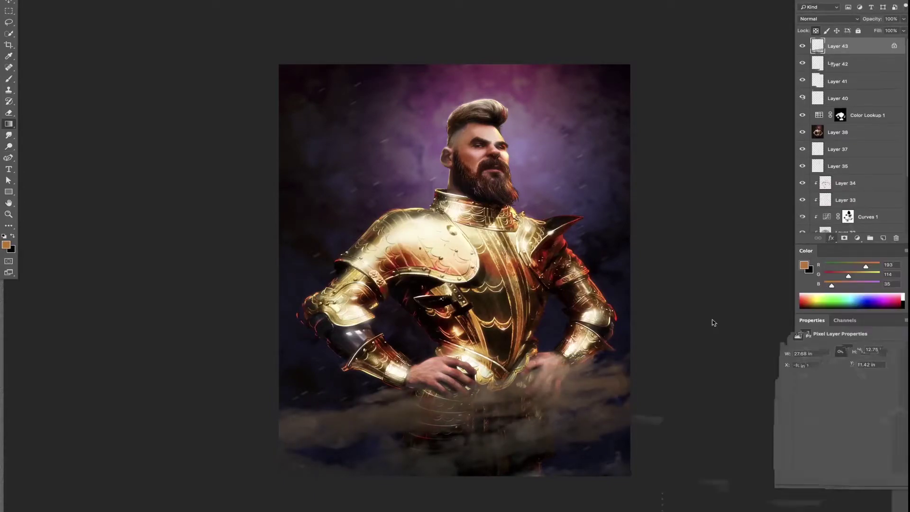
pyautogui.moveTo(681, 355); pyautogui.dragTo(810, 337)
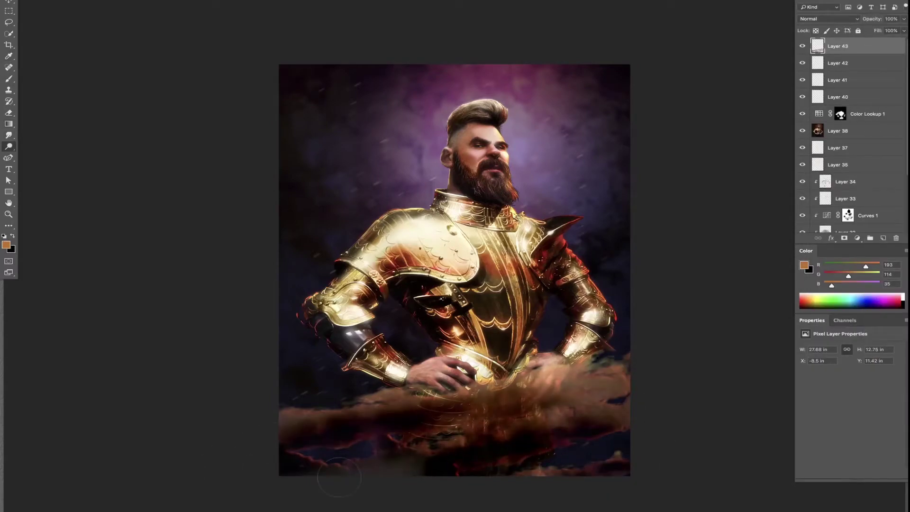
pyautogui.press('4')
# Enlarge the duplicated clouds across the bottom and select the original cloud layer
pyautogui.keyDown('alt'); pyautogui.moveTo(609, 393); pyautogui.dragTo(612, 370); pyautogui.keyUp('alt')
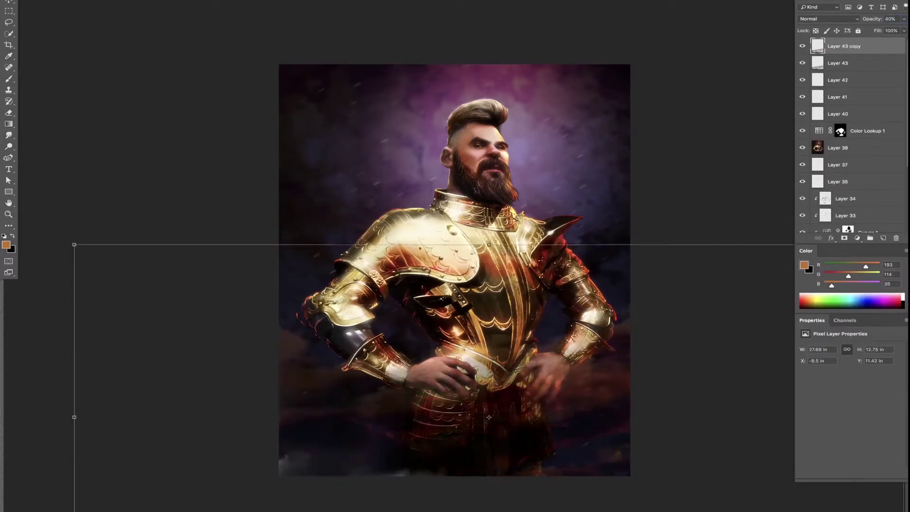
pyautogui.press('Return')
pyautogui.press('e')
pyautogui.rightClick(593, 266)
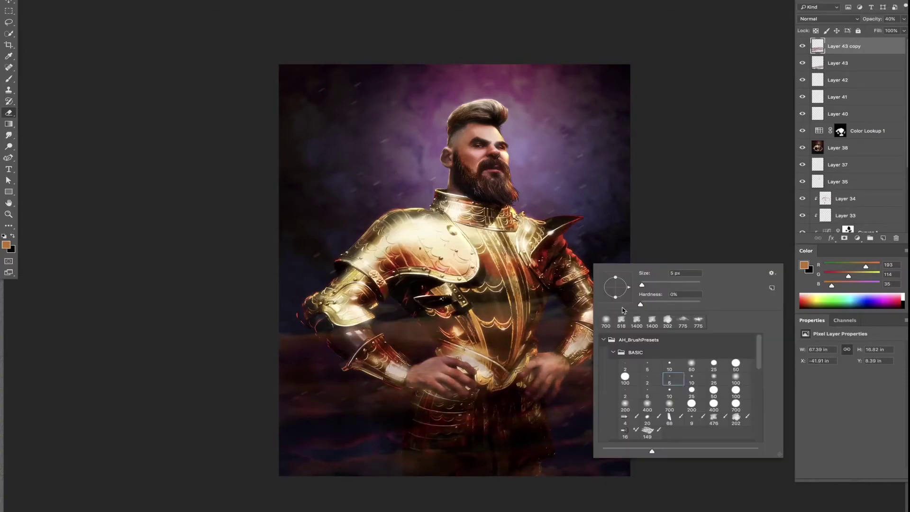
pyautogui.press('Escape')
pyautogui.hotkey('alt', '[')
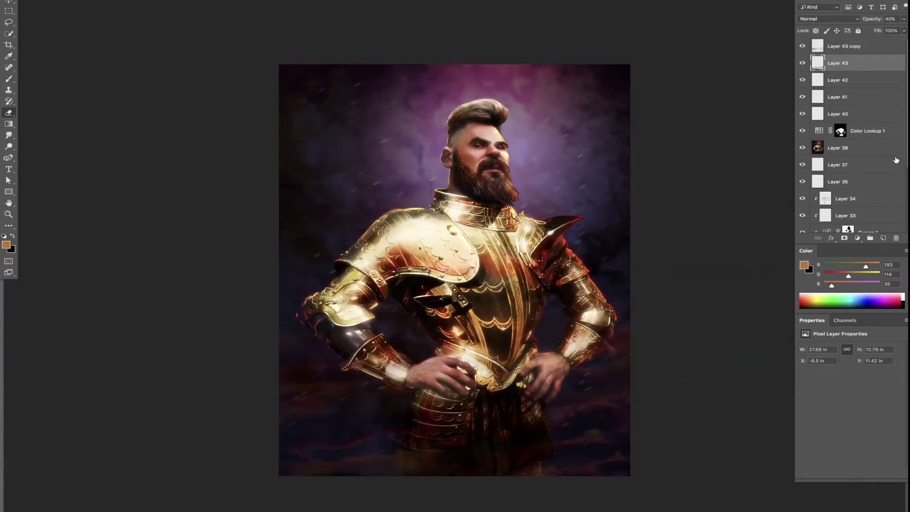
pyautogui.scroll(5, 610, 358)
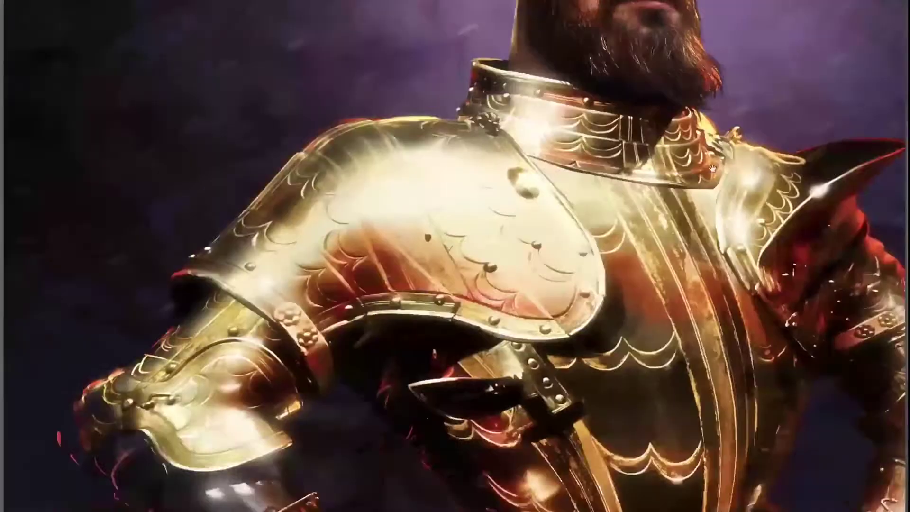